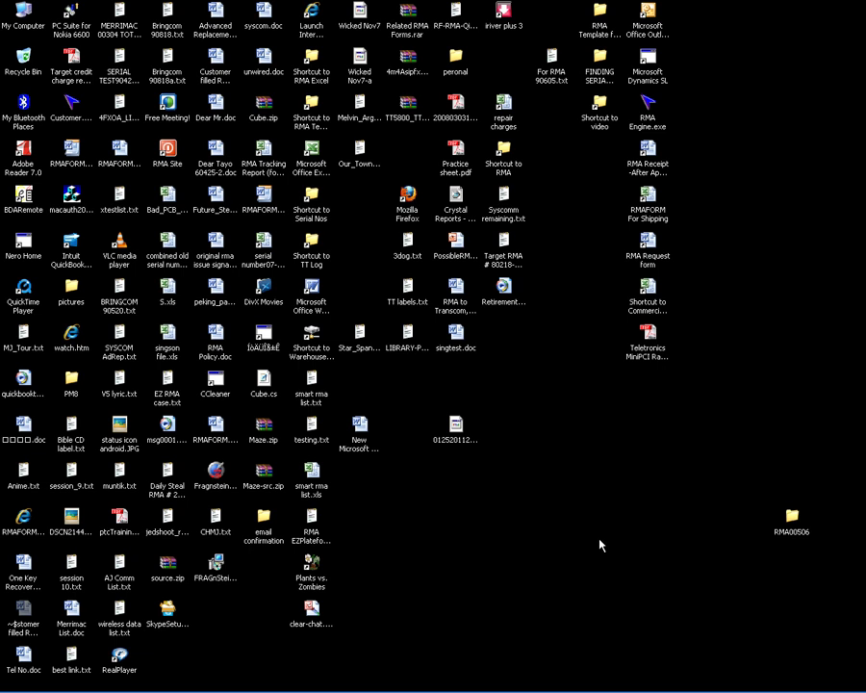
# Open the customer's 'Request RMA' message in its own window and select the Teletronics RMA FORM.doc attachment.
pyautogui.moveTo(368, 689)
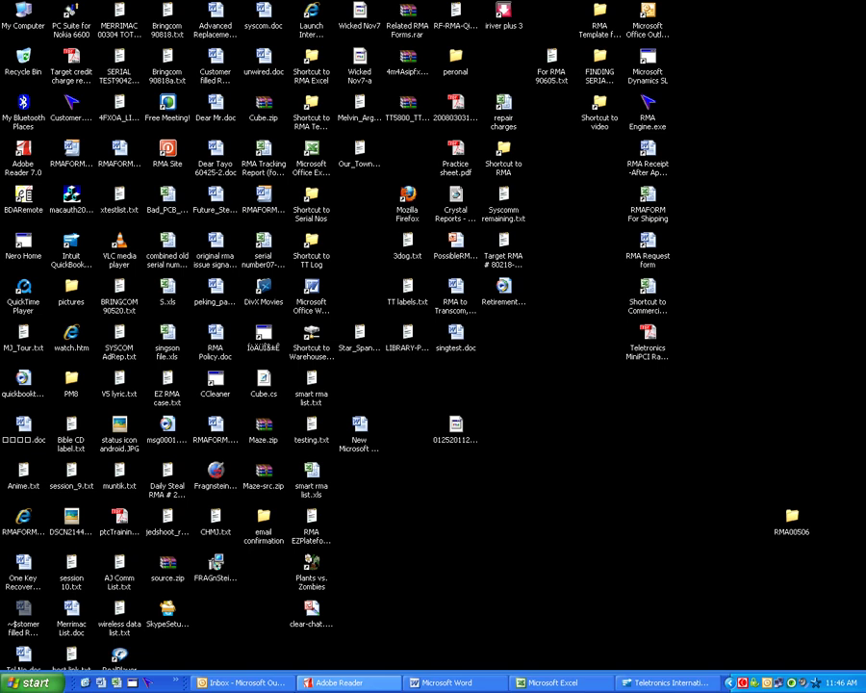
pyautogui.click(219, 684)
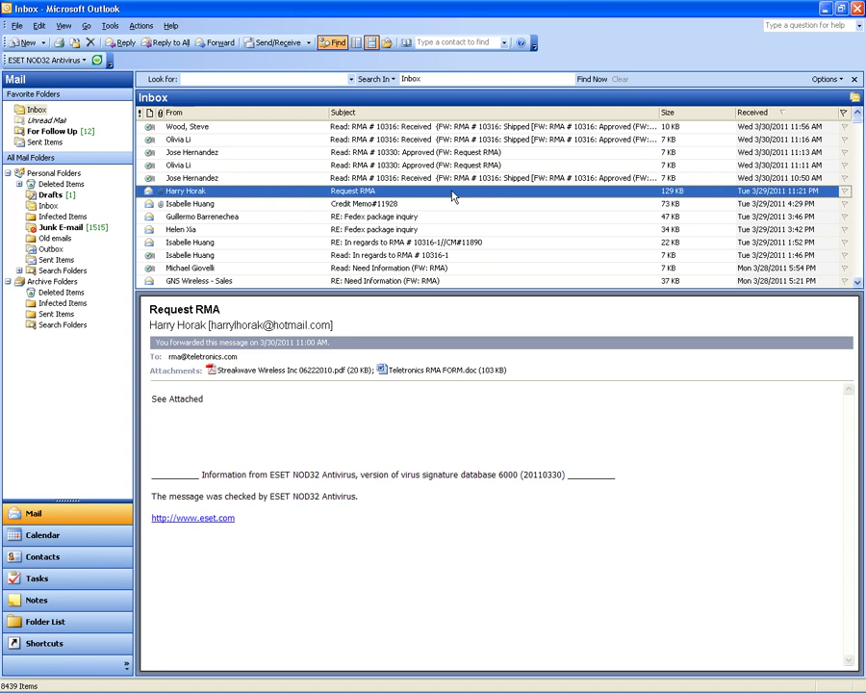
pyautogui.doubleClick(452, 196)
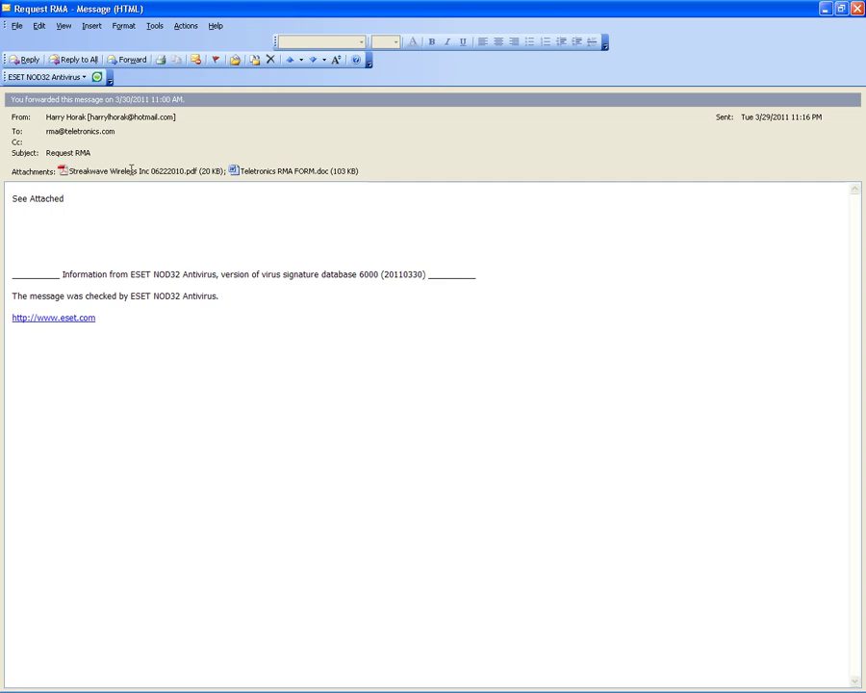
pyautogui.click(288, 173)
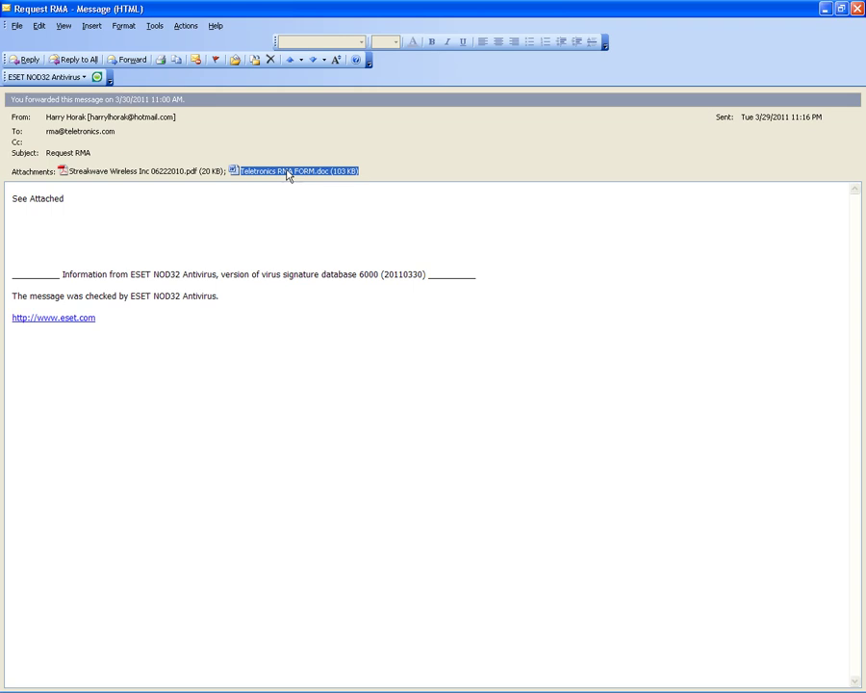
# Open Teletronics RMA FORM.doc in Word and leave Reading Layout for the normal page view.
pyautogui.doubleClick(287, 172)
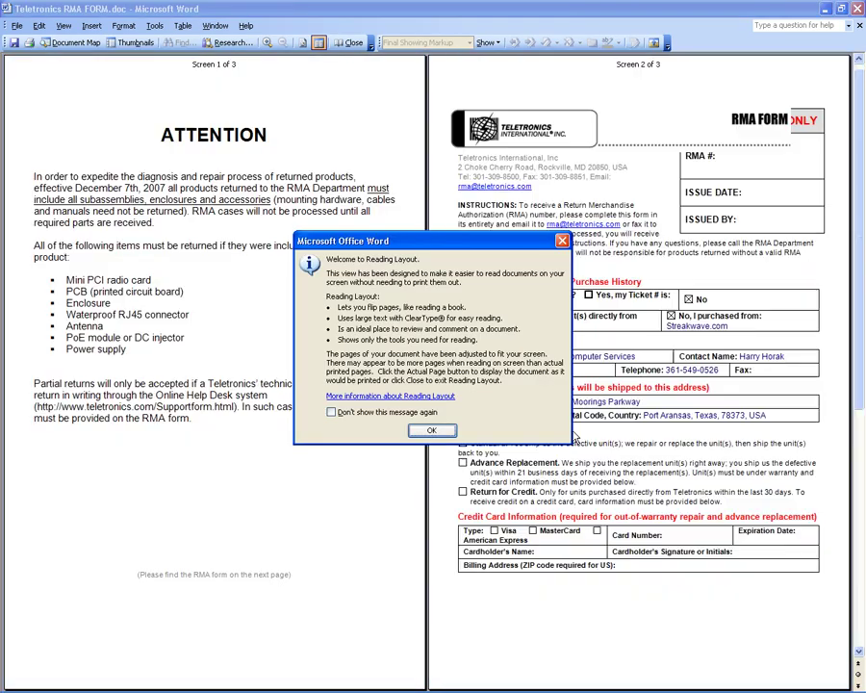
pyautogui.click(430, 432)
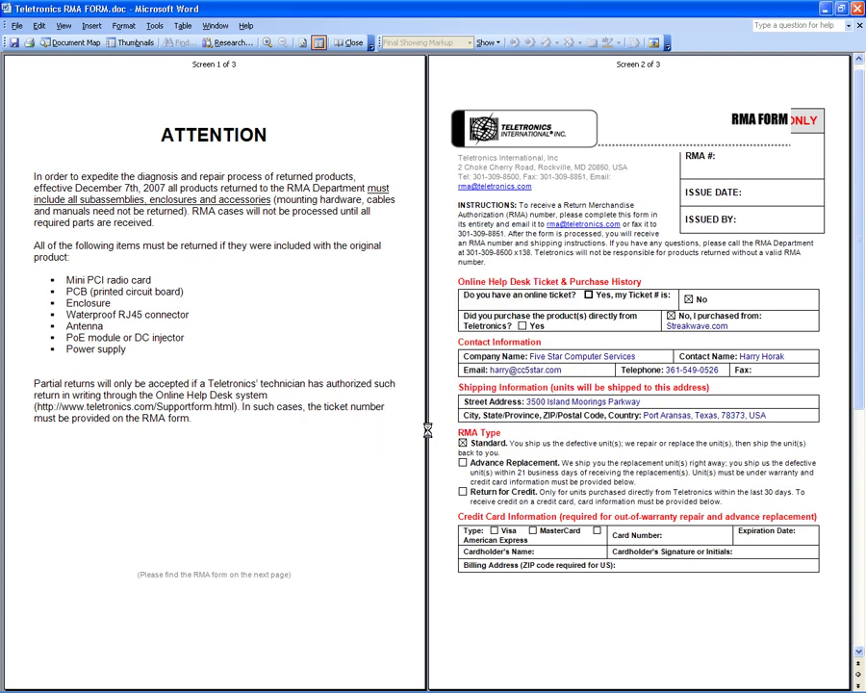
pyautogui.press('Escape')
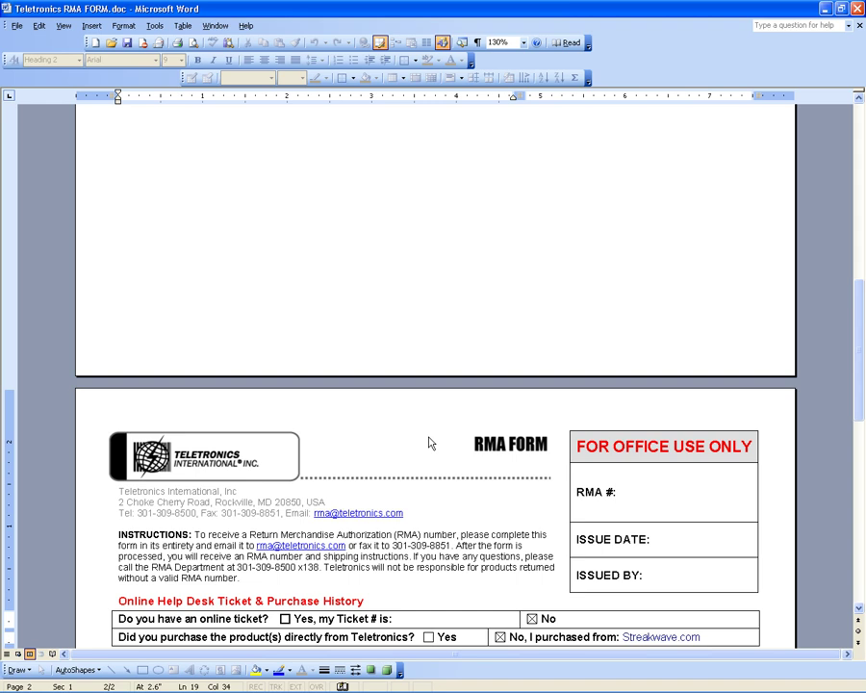
# Read down to the Items to be Returned table, then return to the Request RMA message.
pyautogui.scroll(-5, 833, 438)
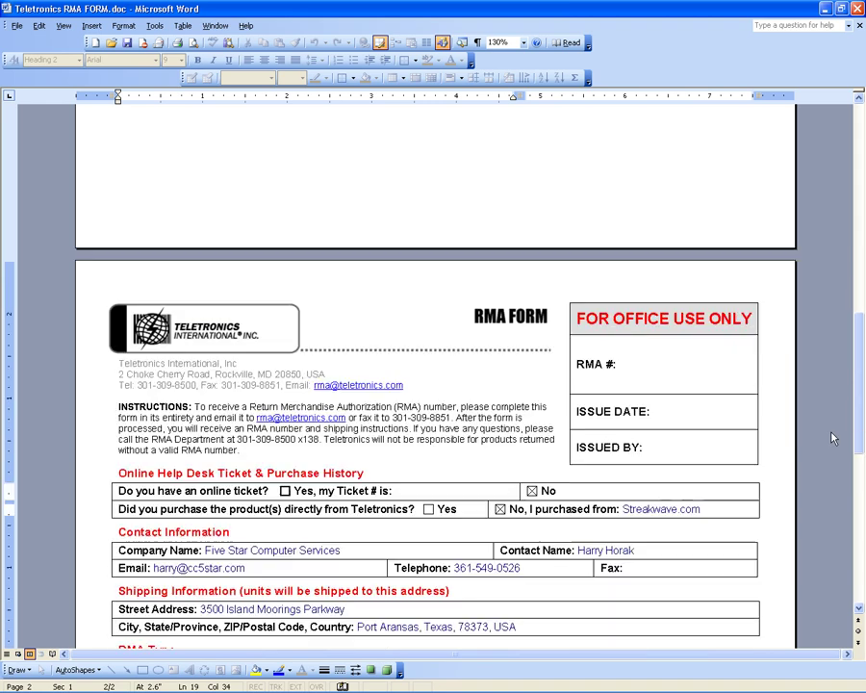
pyautogui.scroll(-1, 834, 438)
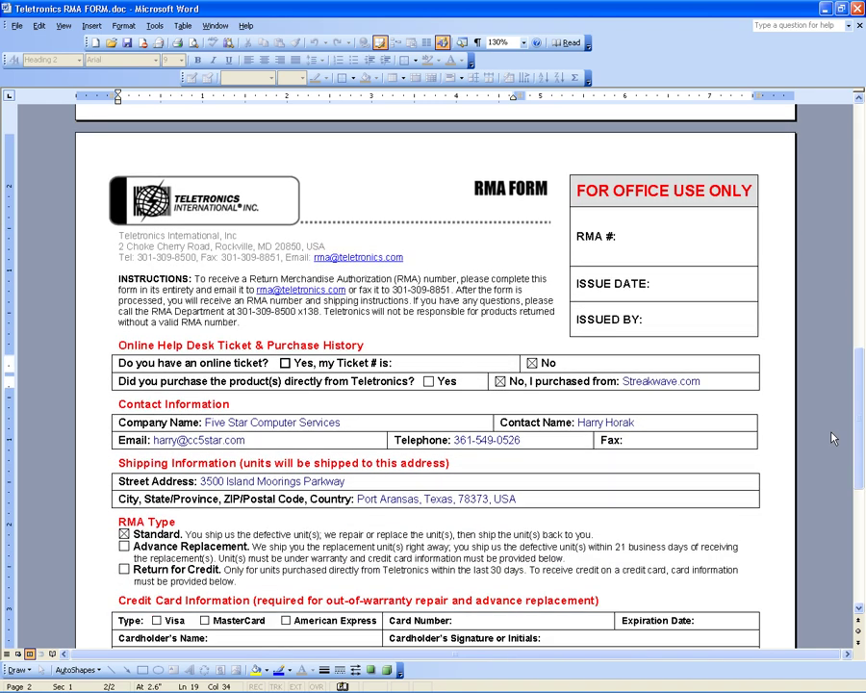
pyautogui.scroll(-2, 833, 438)
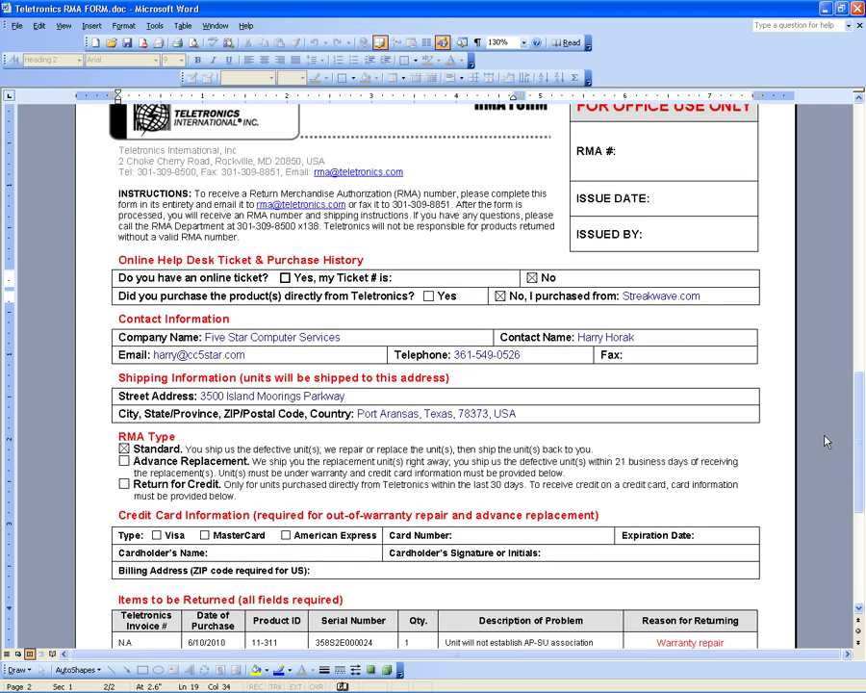
pyautogui.scroll(-1, 824, 440)
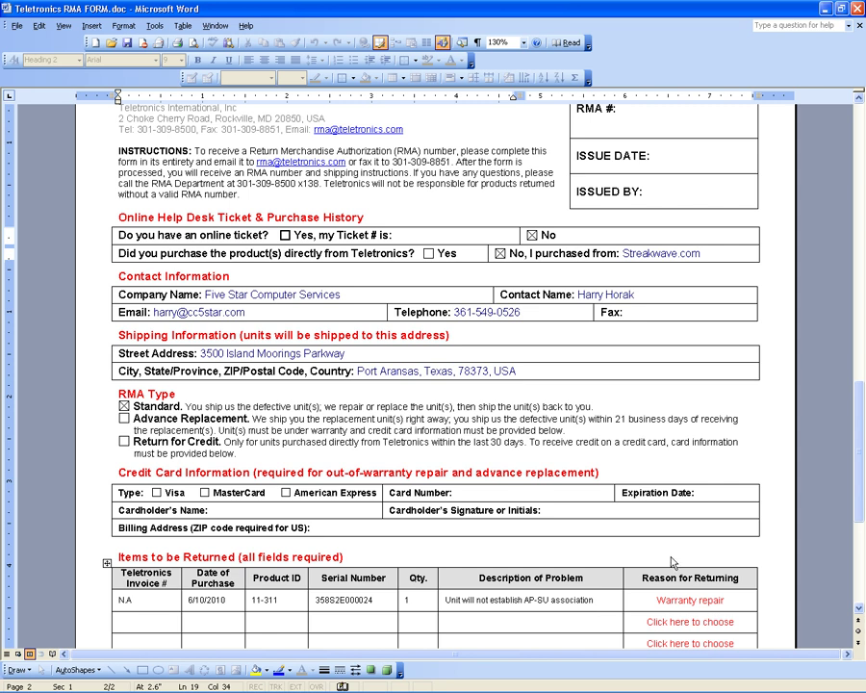
pyautogui.hotkey('alt', 'Tab')
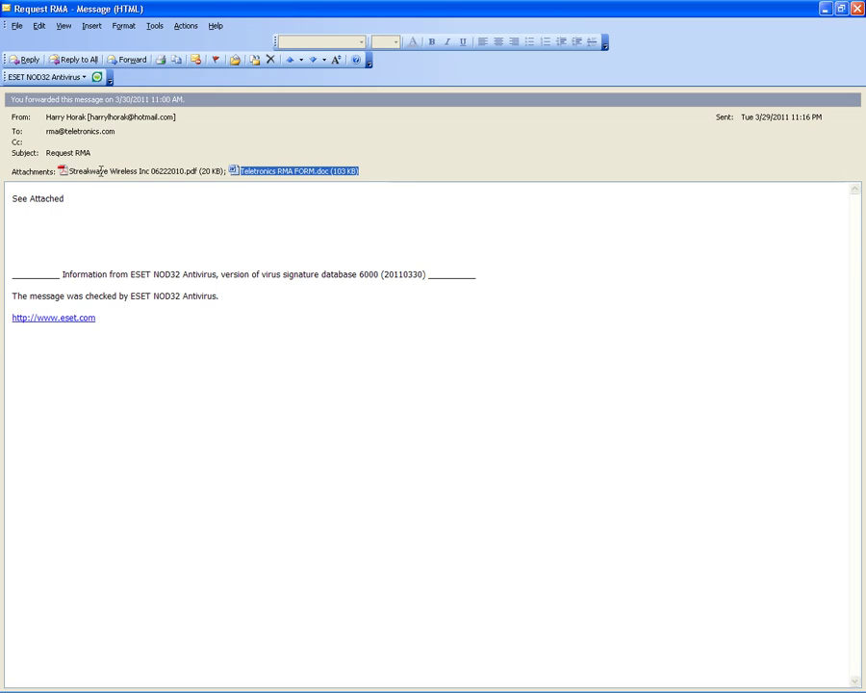
# Open the Streakwave Wireless Inc 06222010.pdf invoice attachment.
pyautogui.click(104, 173)
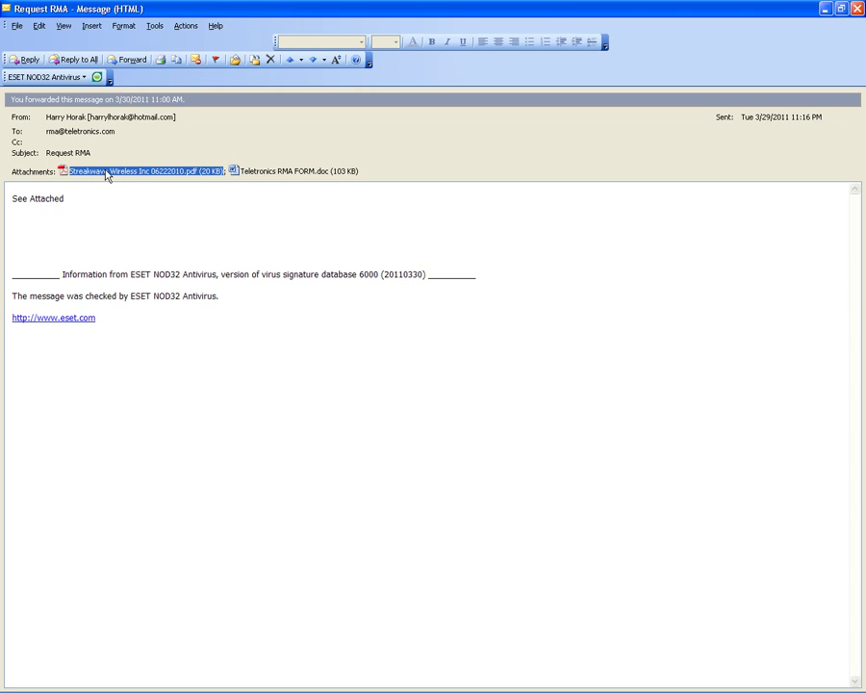
pyautogui.doubleClick(106, 174)
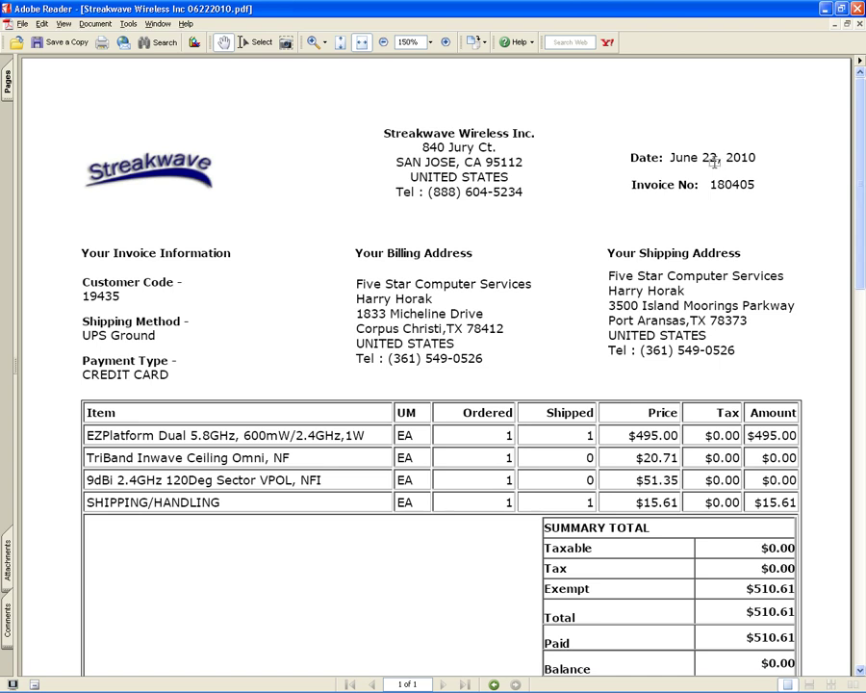
# Keep the June 22, 2010 Streakwave invoice ($510.61 paid, $0.00 balance) showing in Adobe Reader.
pyautogui.hotkey('alt', 'Tab')
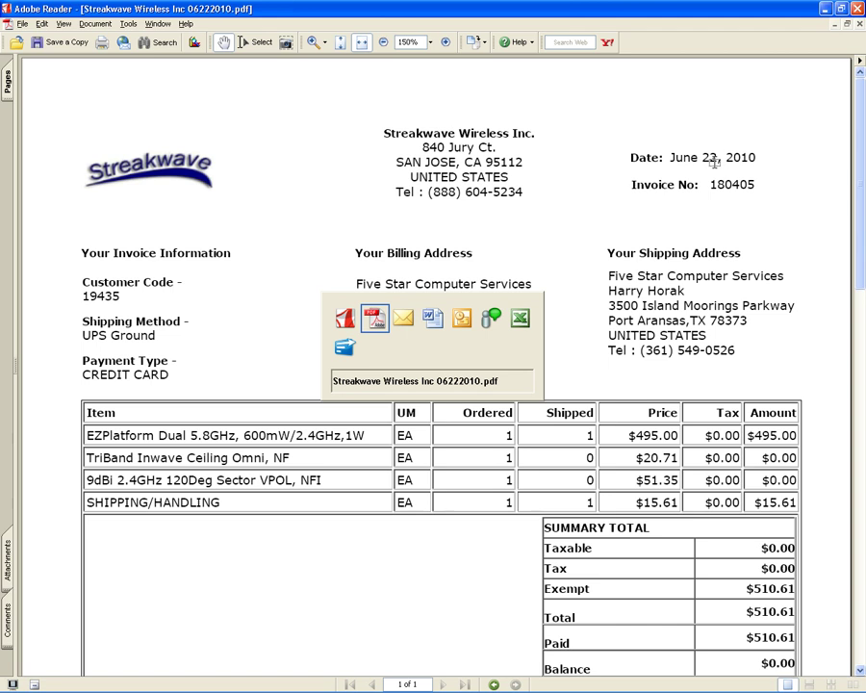
pyautogui.hotkey('alt', 'shift', 'Tab')
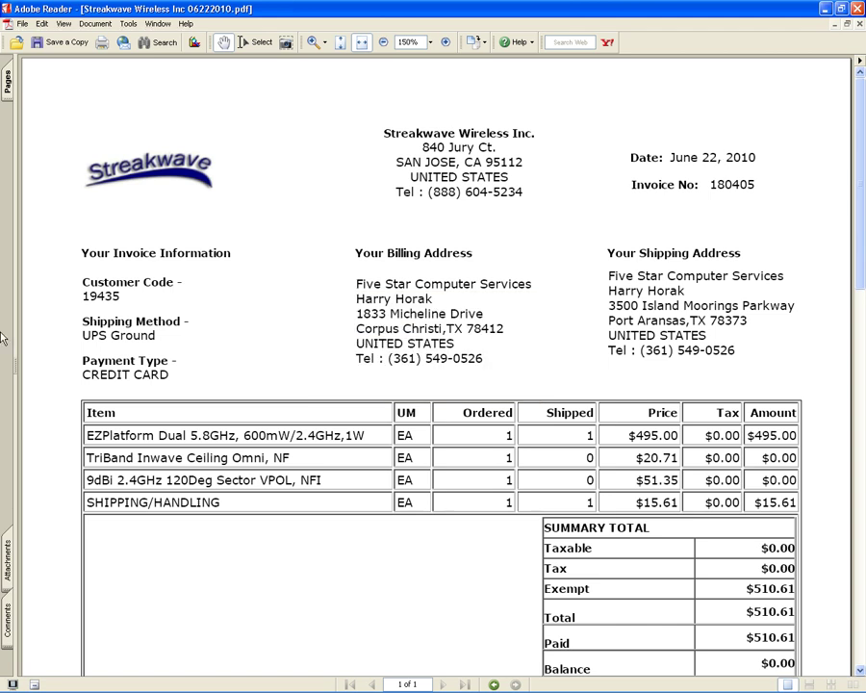
pyautogui.moveTo(77, 689)
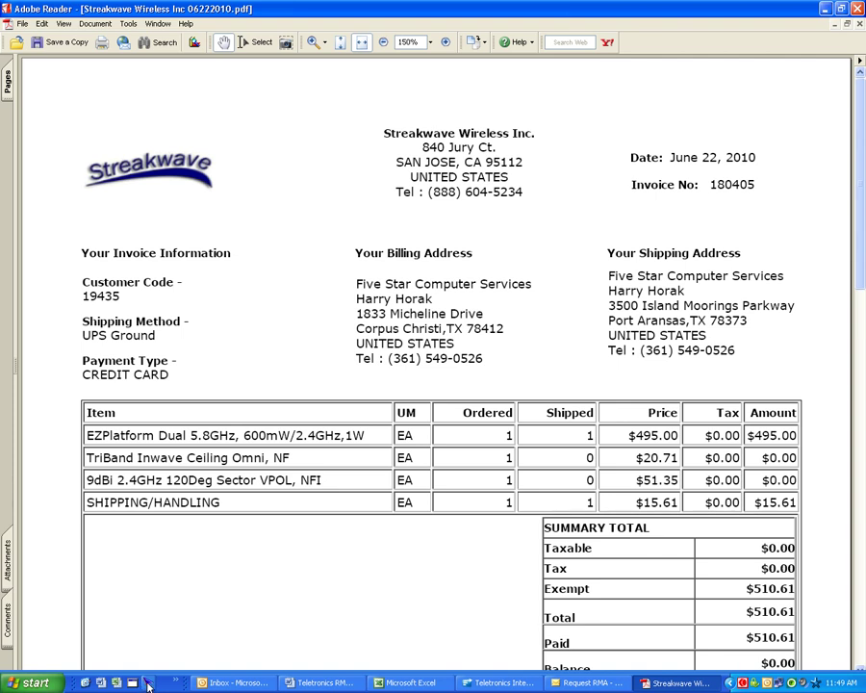
# Launch the RMA Management Engine and log in with the operator's user name and password.
pyautogui.click(150, 683)
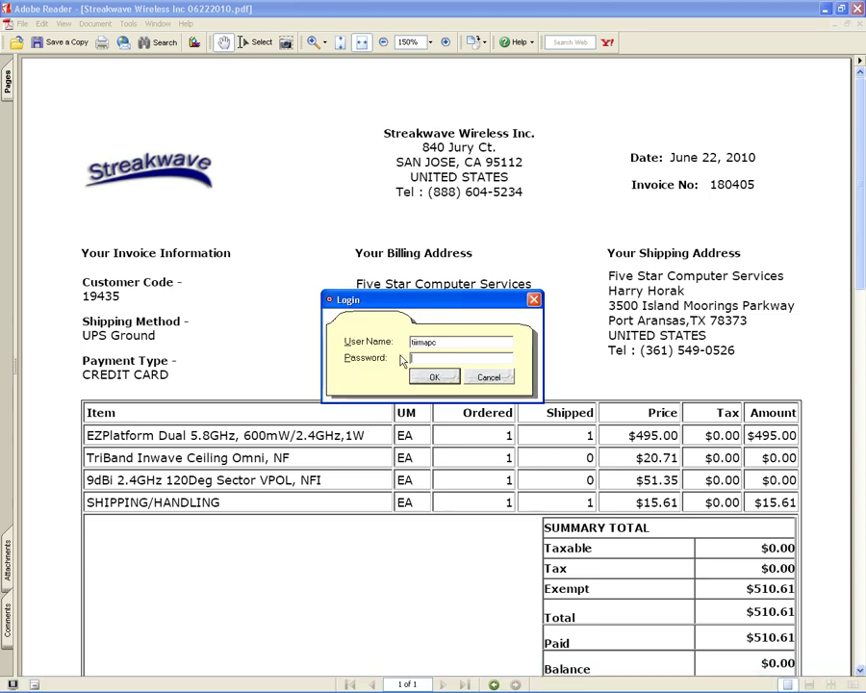
pyautogui.write('baolide')
pyautogui.click(506, 344)
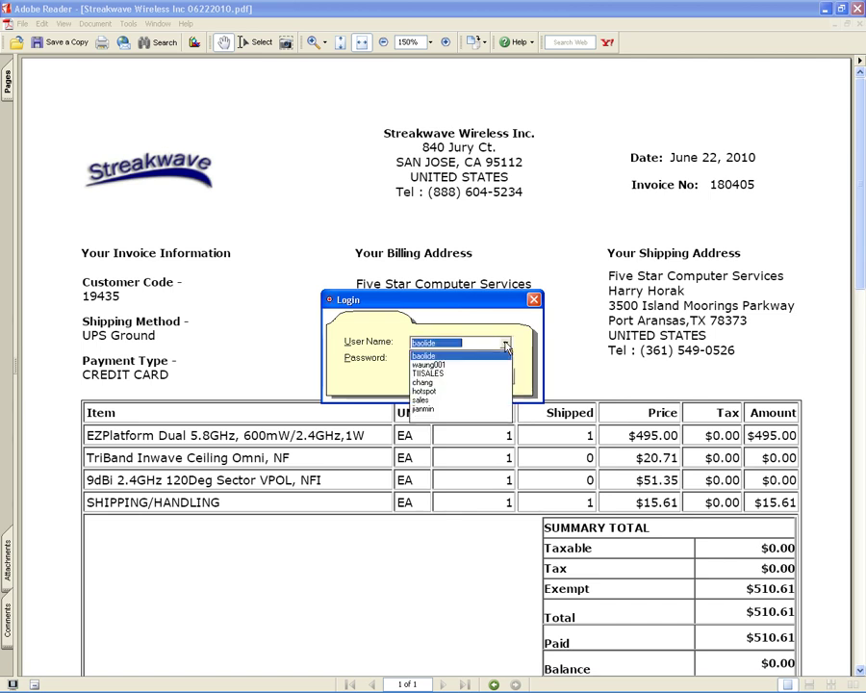
pyautogui.click(449, 382)
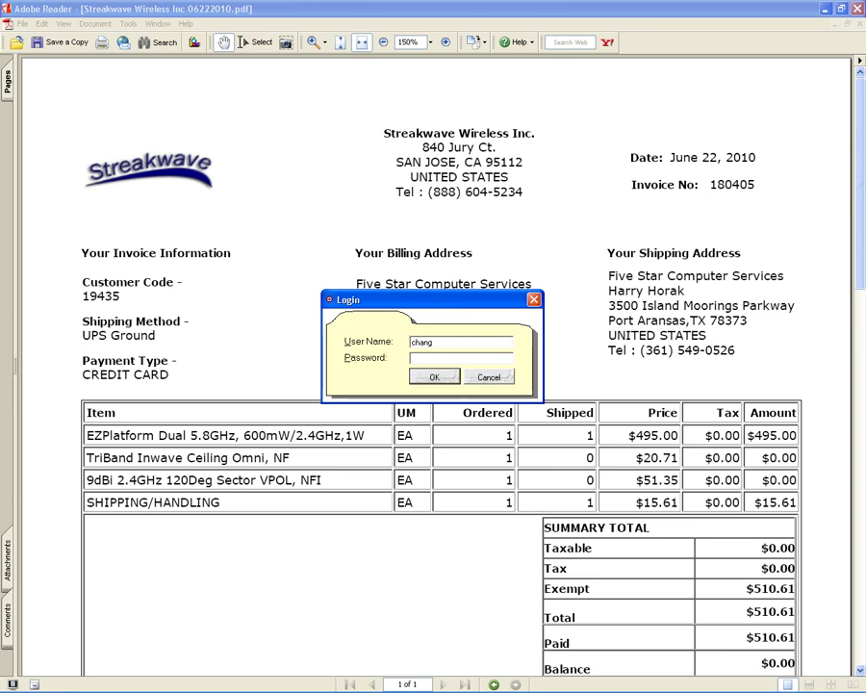
pyautogui.write('*****')
pyautogui.click(433, 376)
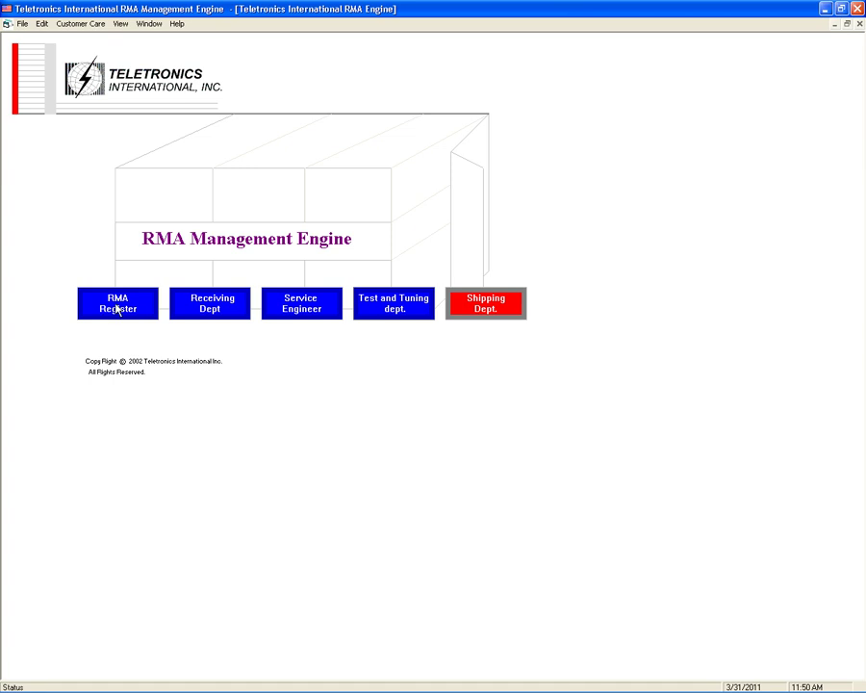
# Add a new RMA record and pick customer STREAKWAVE by searching Customer ID 'STR'.
pyautogui.click(116, 306)
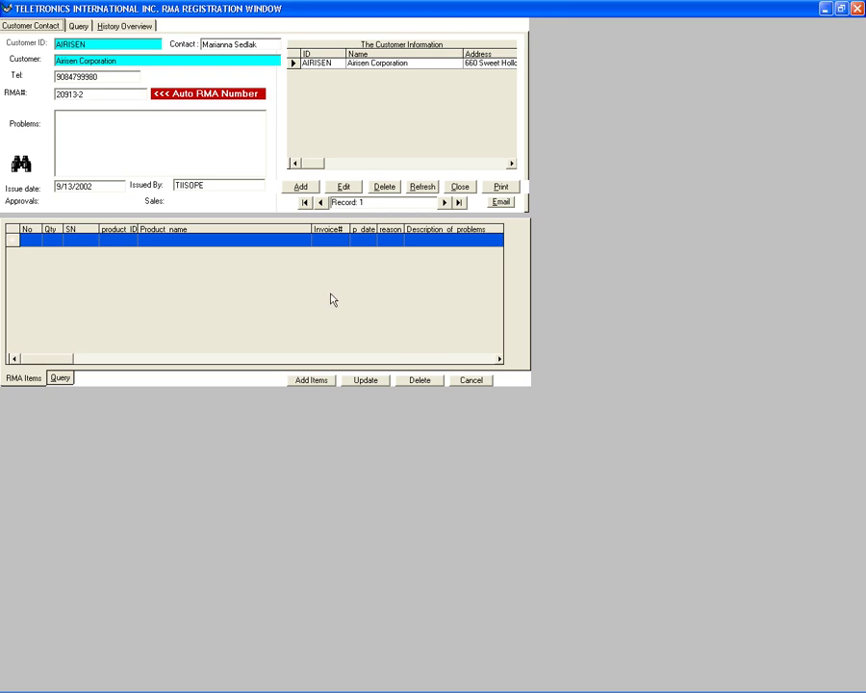
pyautogui.click(300, 190)
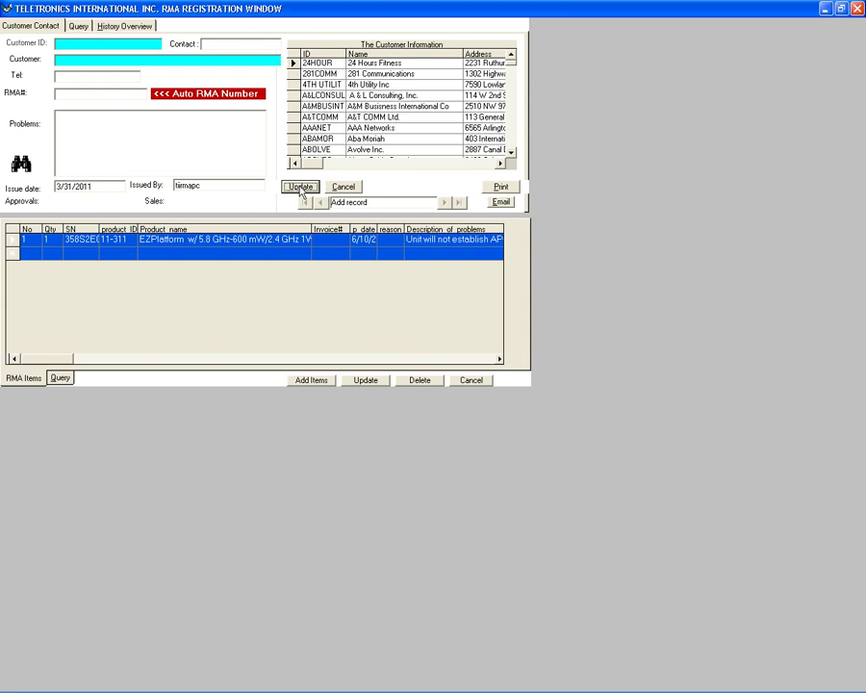
pyautogui.click(125, 44)
pyautogui.write('S')
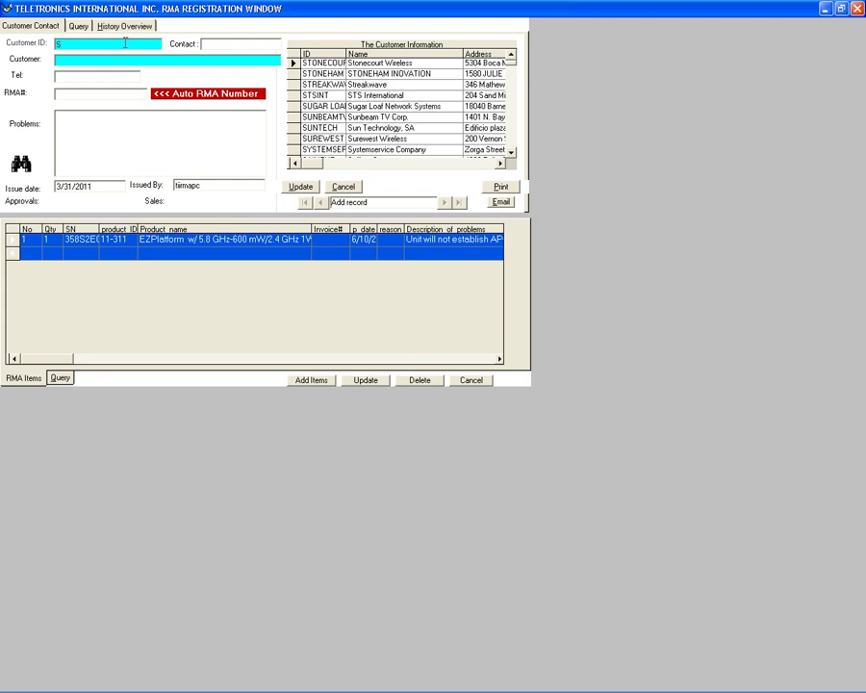
pyautogui.write('TR')
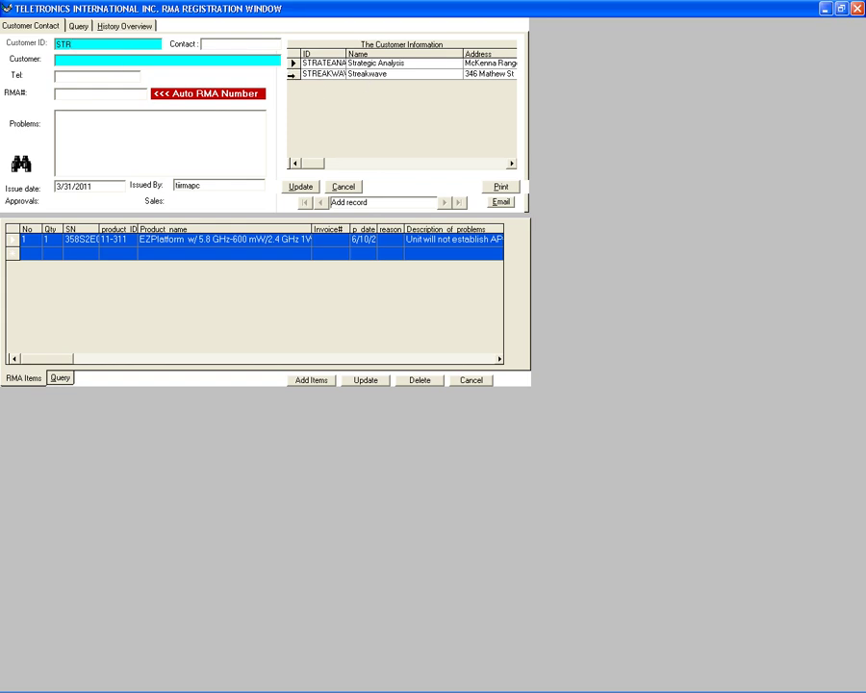
pyautogui.click(290, 74)
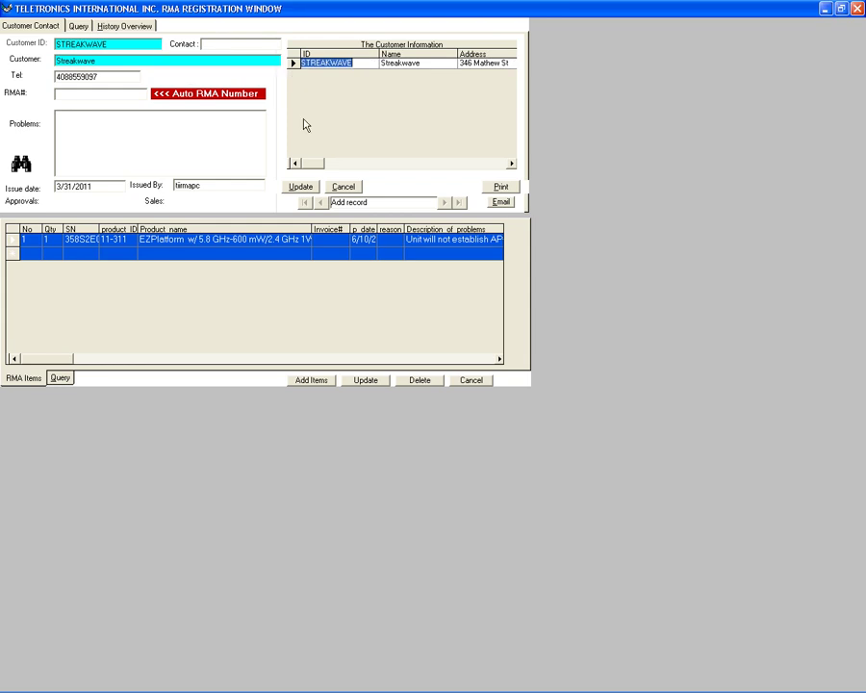
# Save the new Streakwave RMA (number 10331), then edit it and add a first item row with 1.
pyautogui.click(301, 187)
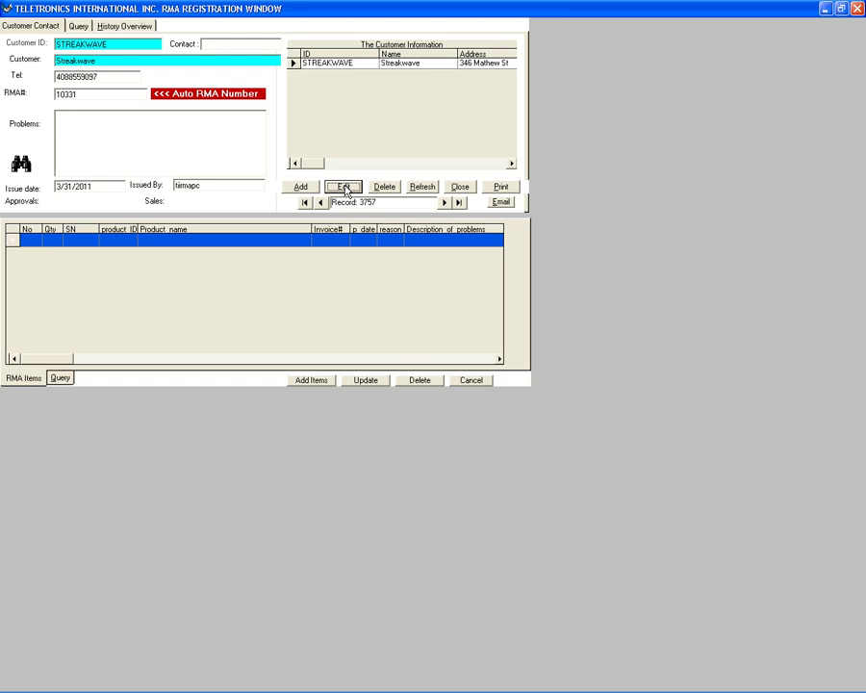
pyautogui.click(344, 187)
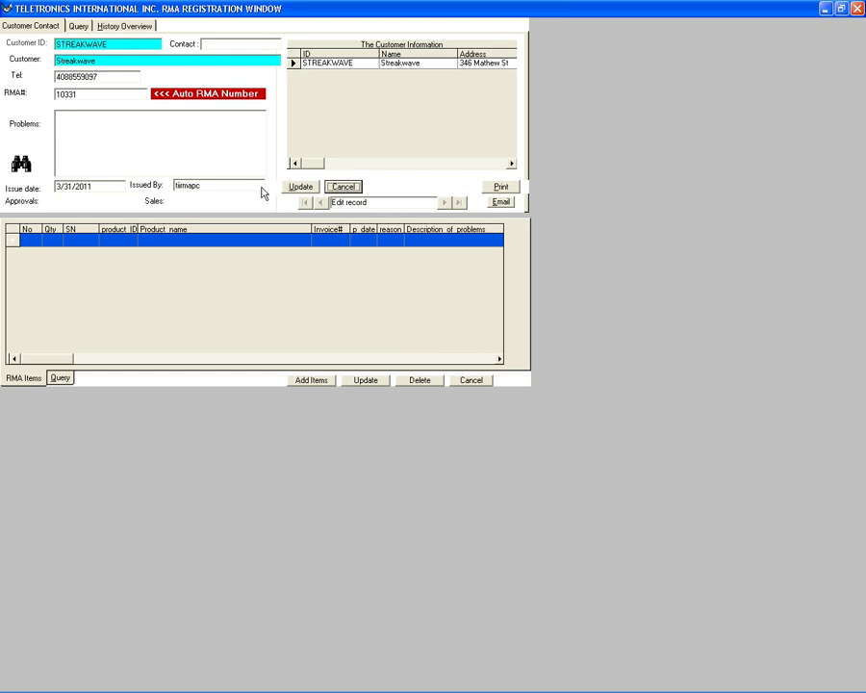
pyautogui.click(308, 381)
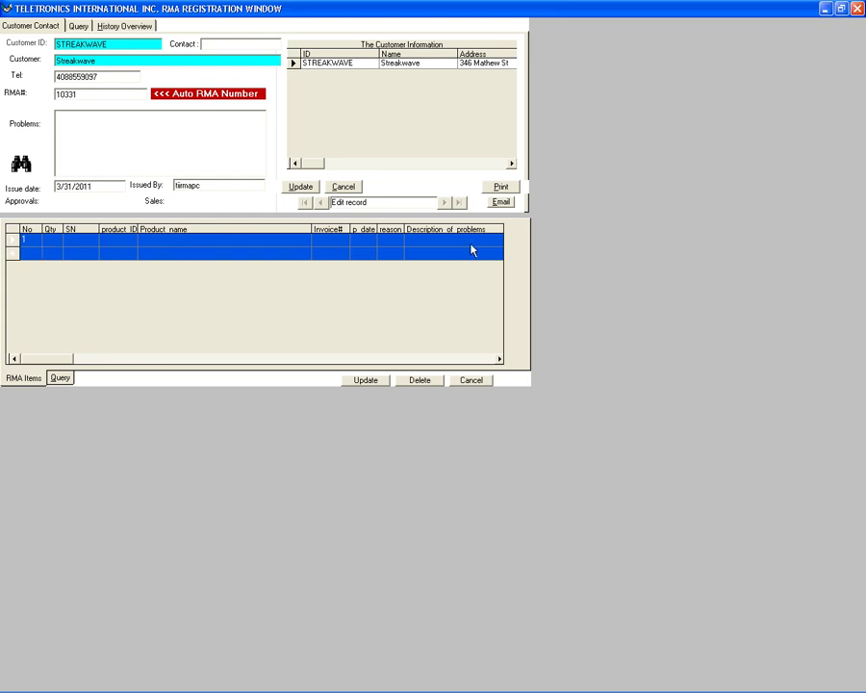
pyautogui.click(51, 247)
pyautogui.write('1')
# Copy serial number 358S2E000024 from the Word RMA form into the item's SN cell.
pyautogui.hotkey('alt', 'Tab')
pyautogui.hotkey('alt', 'Tab')
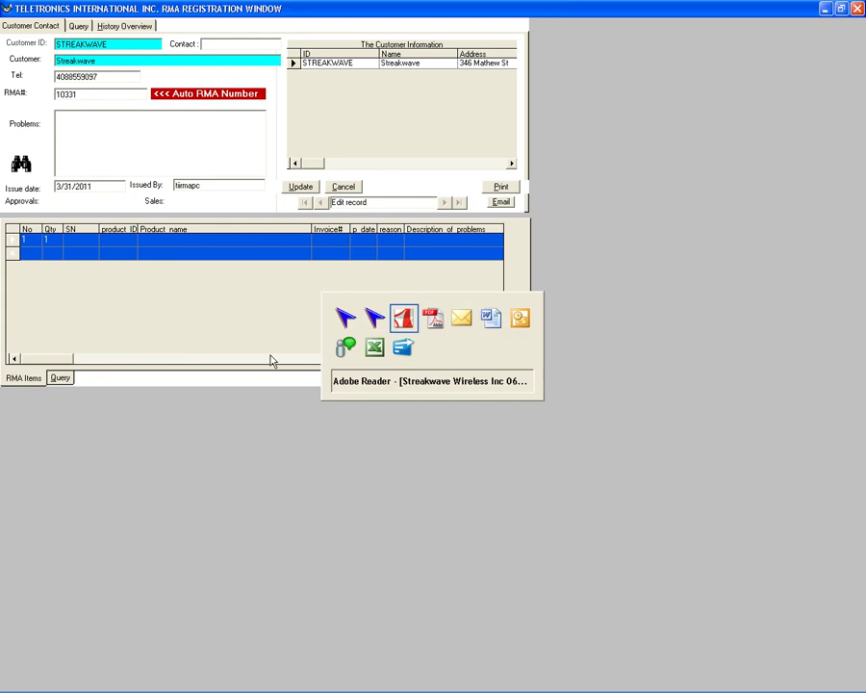
pyautogui.hotkey('alt', 'Tab')
pyautogui.hotkey('alt', 'Tab')
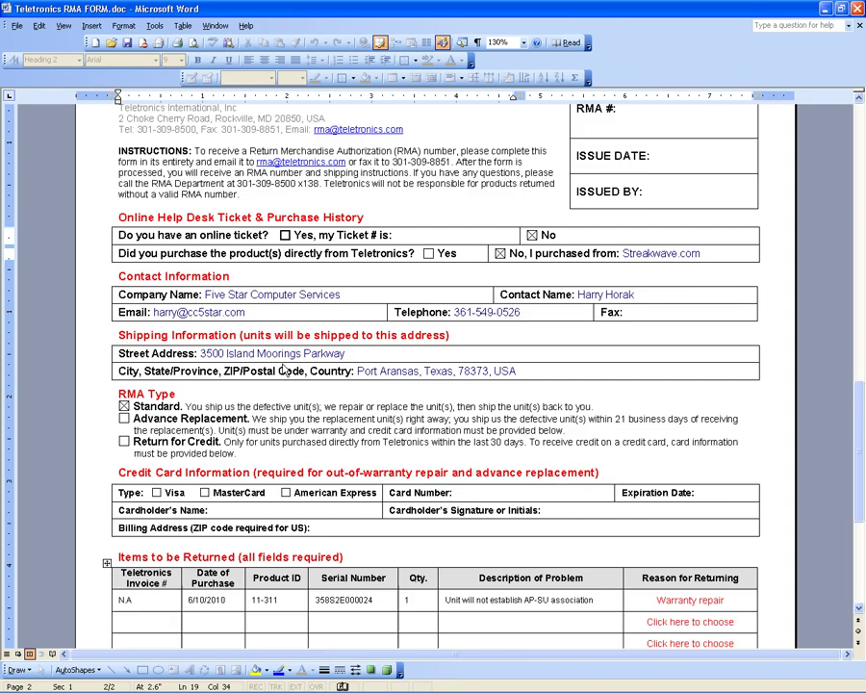
pyautogui.doubleClick(343, 600)
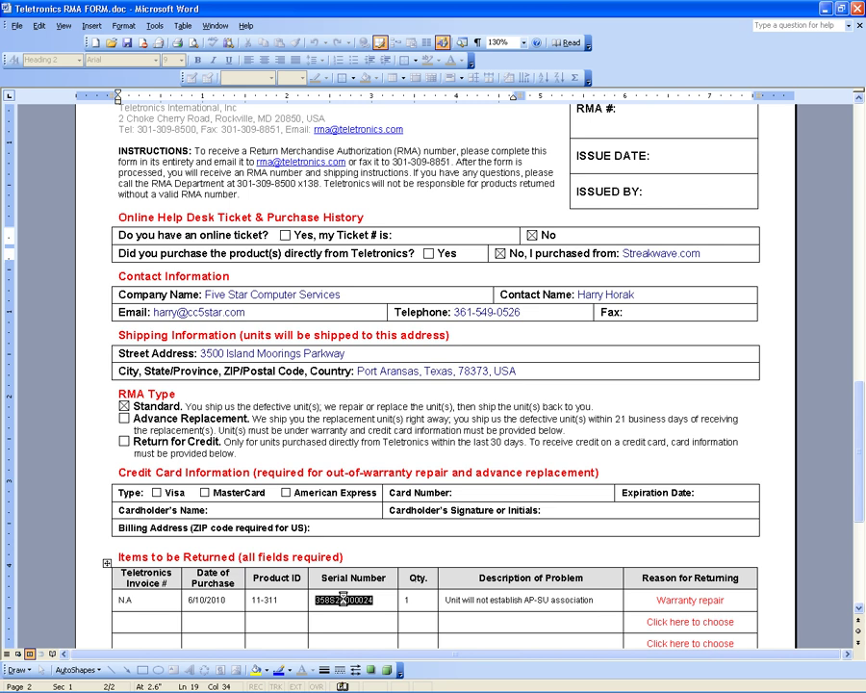
pyautogui.hotkey('ctrl', 'c')
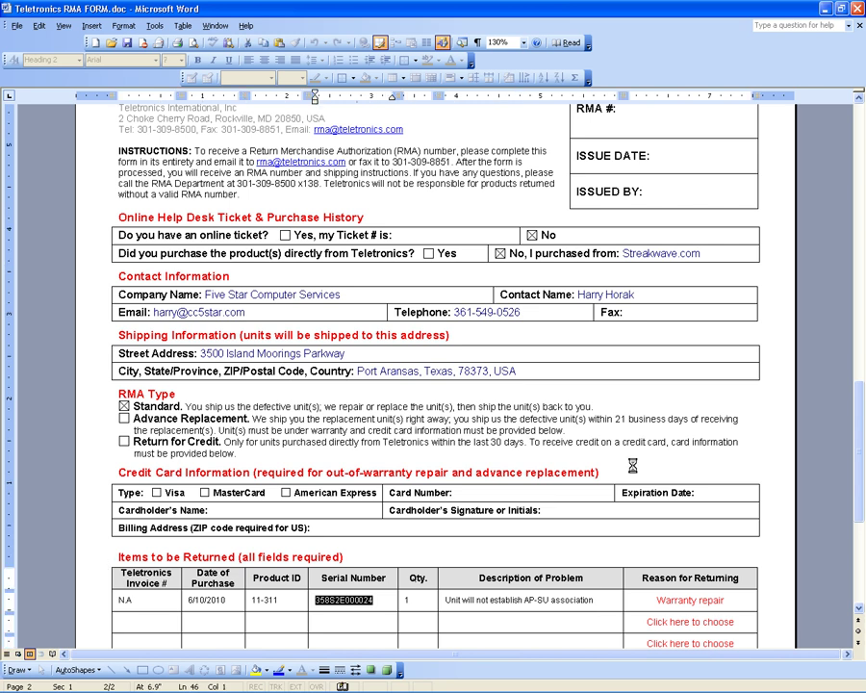
pyautogui.hotkey('alt', 'Tab')
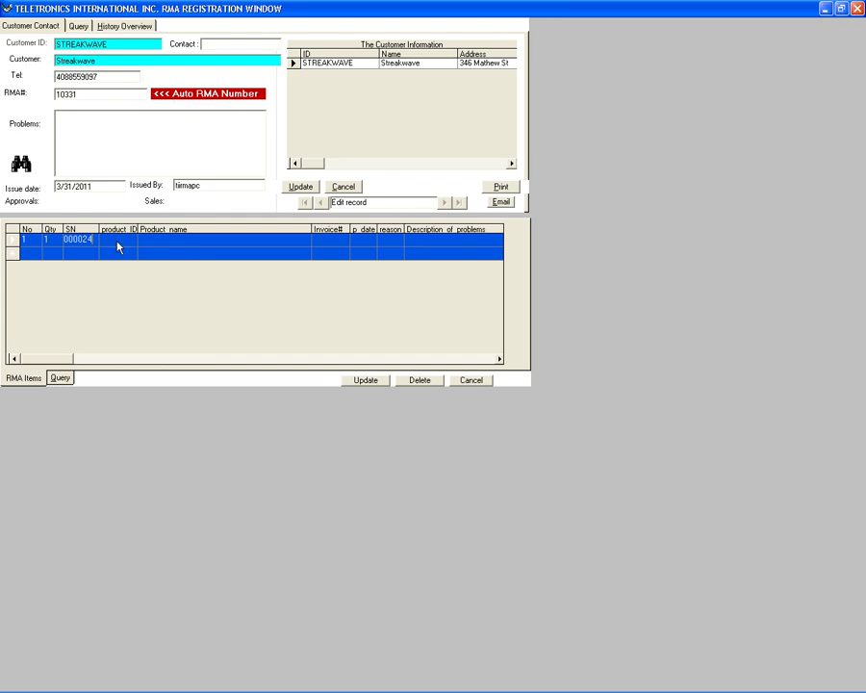
pyautogui.write('358S2E0')
pyautogui.hotkey('alt', 'Tab')
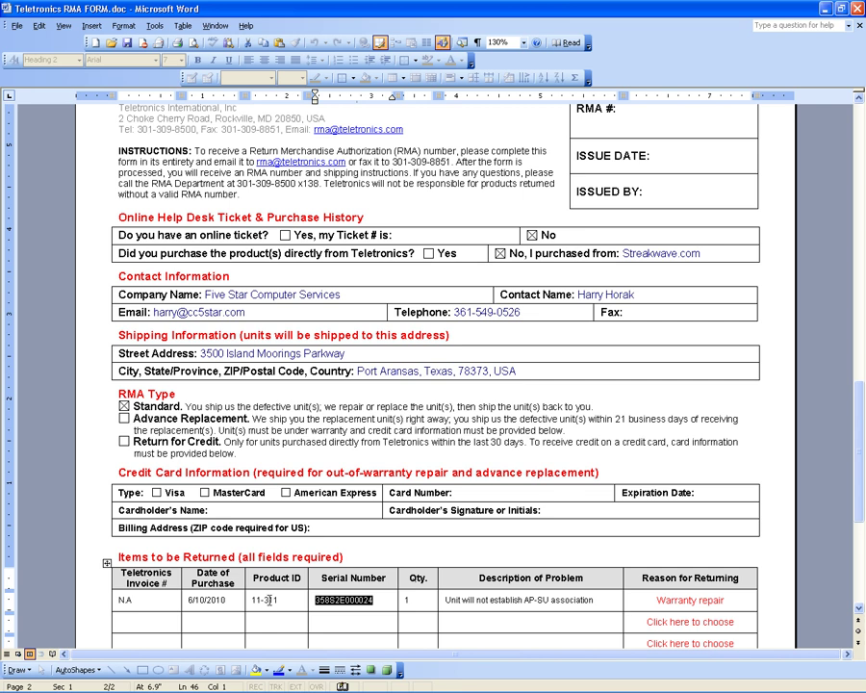
# Copy product ID 11-311 from the Word form into the first item row's product_ID.
pyautogui.tripleClick(270, 599)
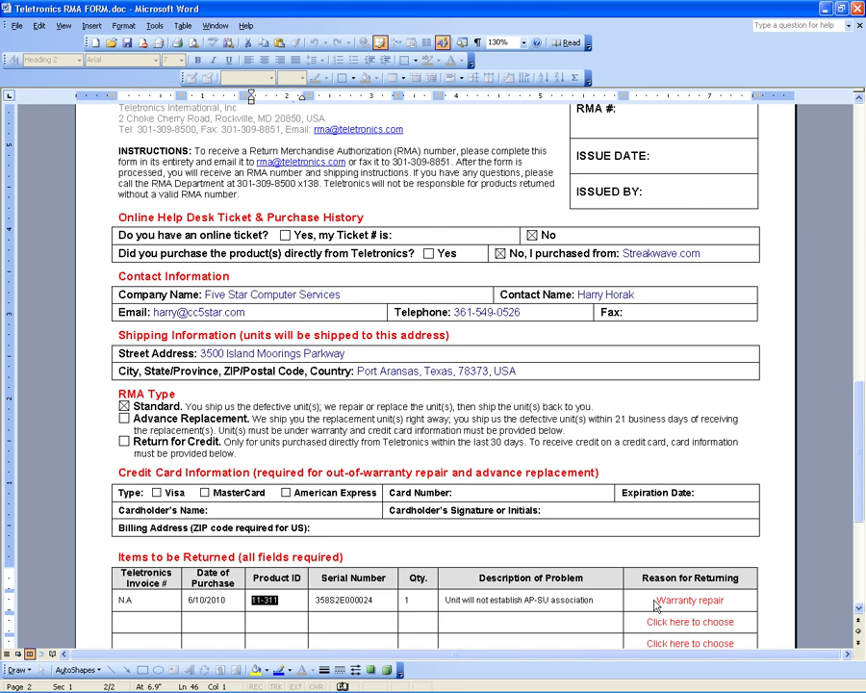
pyautogui.hotkey('alt', 'Tab')
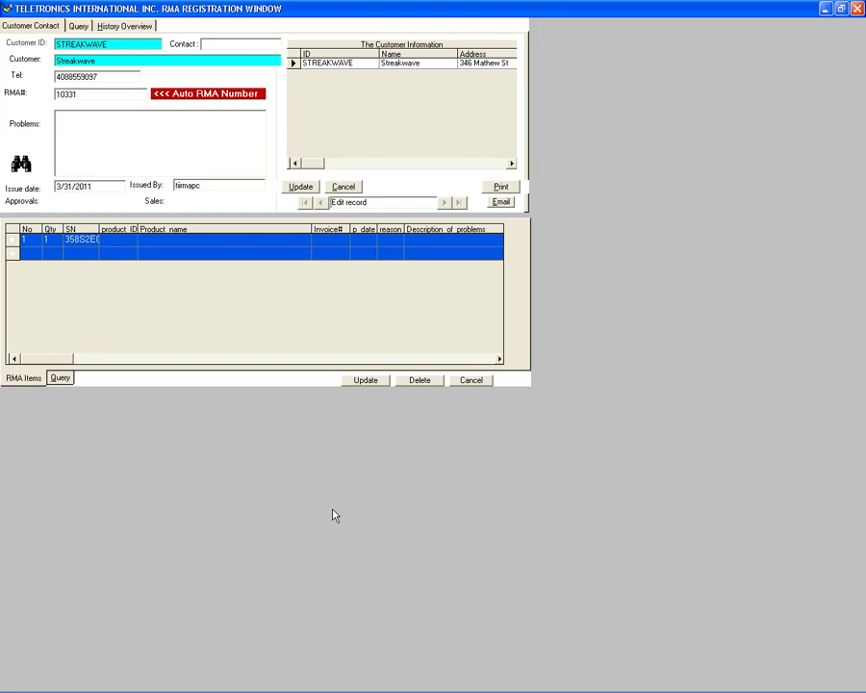
pyautogui.hotkey('ctrl', 'v')
pyautogui.click(172, 252)
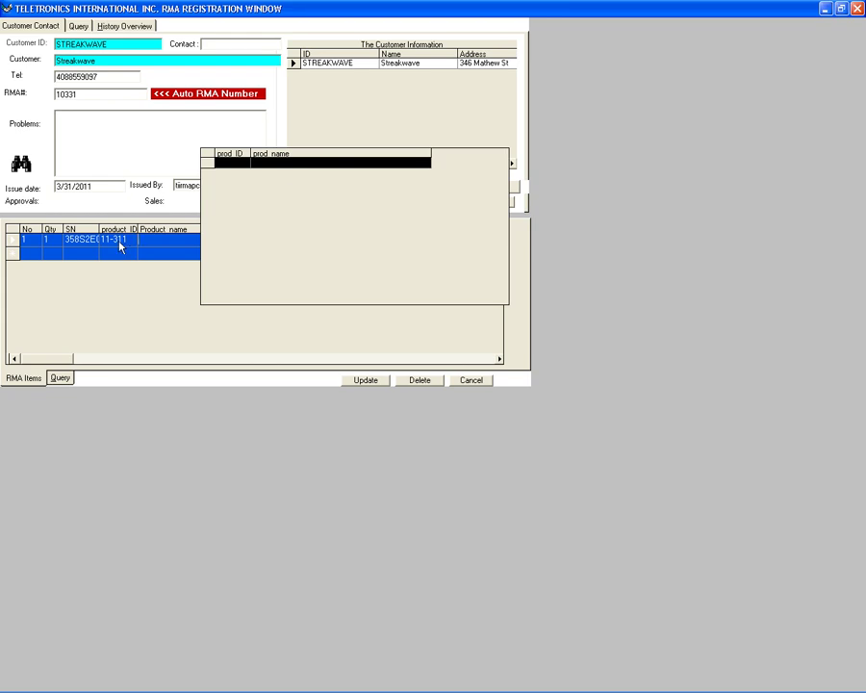
pyautogui.click(327, 165)
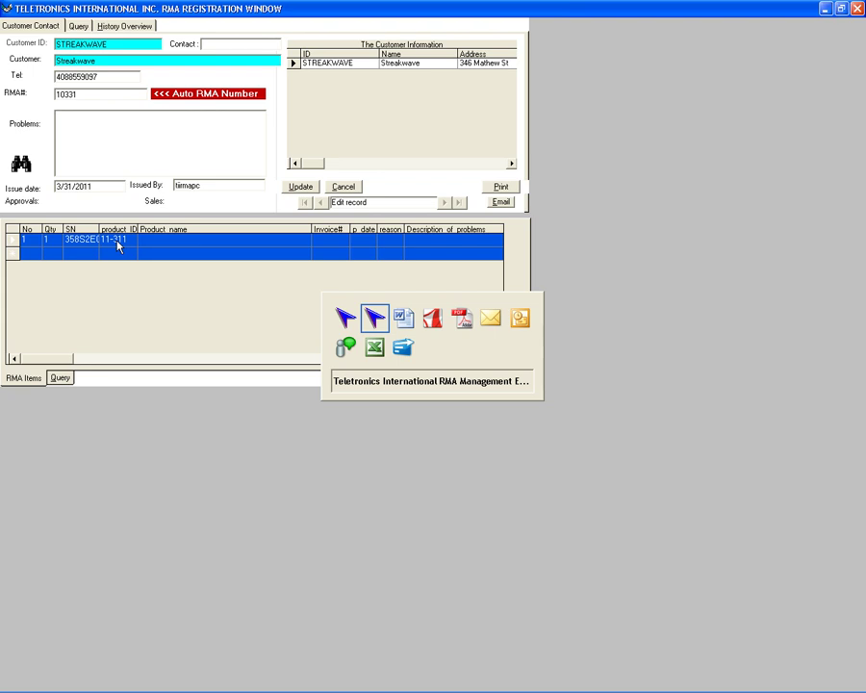
# Enter item 11-311 on a new QuickBooks sales order and select its full EZPlatform description.
pyautogui.hotkey('alt', 'Tab')
pyautogui.hotkey('alt', 'Tab')
pyautogui.hotkey('alt', 'Tab')
pyautogui.hotkey('alt', 'Tab')
pyautogui.hotkey('alt', 'Tab')
pyautogui.hotkey('alt', 'Tab')
pyautogui.hotkey('alt', 'Tab')
pyautogui.hotkey('alt', 'Tab')
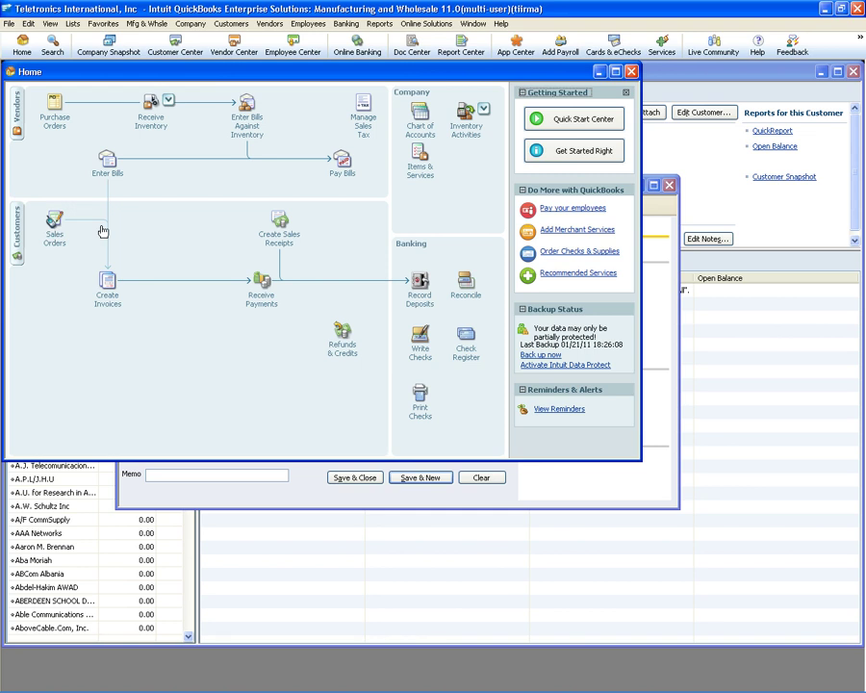
pyautogui.click(52, 225)
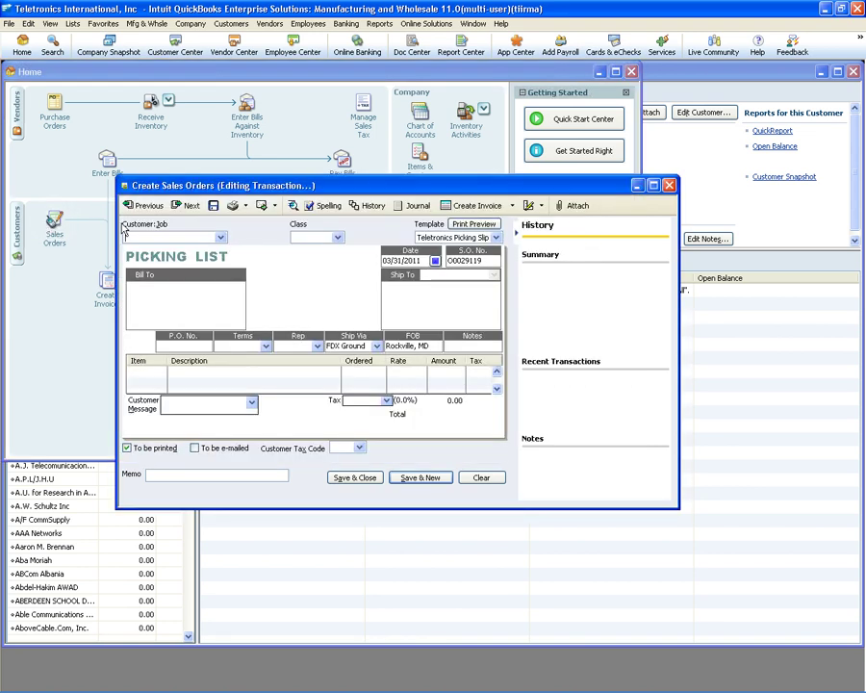
pyautogui.click(653, 186)
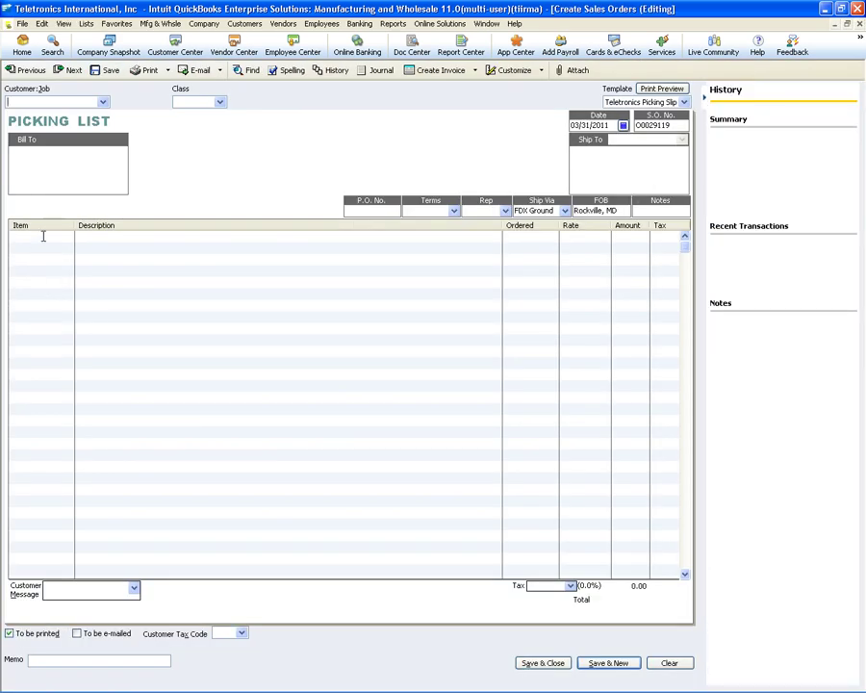
pyautogui.click(42, 236)
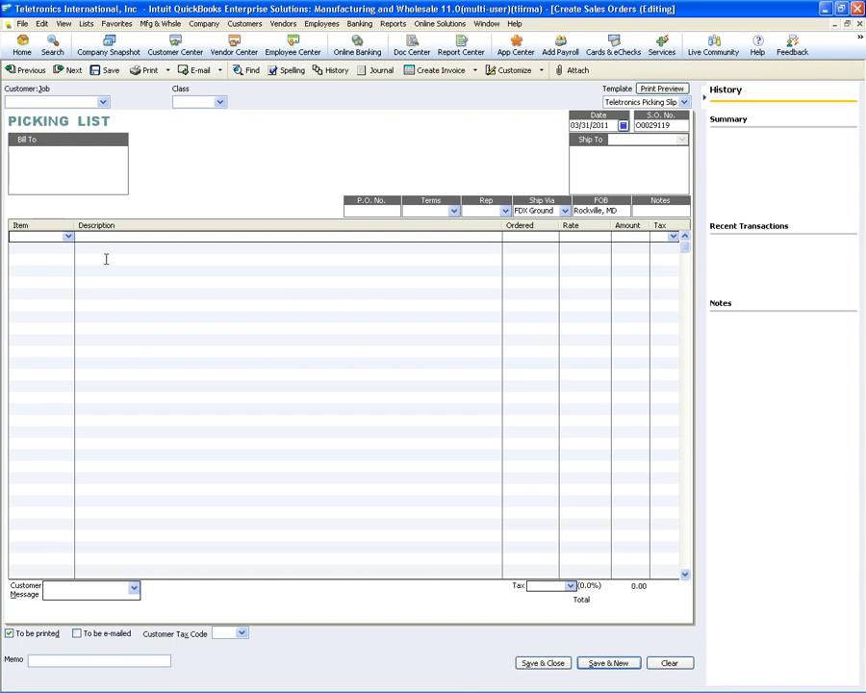
pyautogui.write('11-311')
pyautogui.press('Tab')
pyautogui.press('Tab')
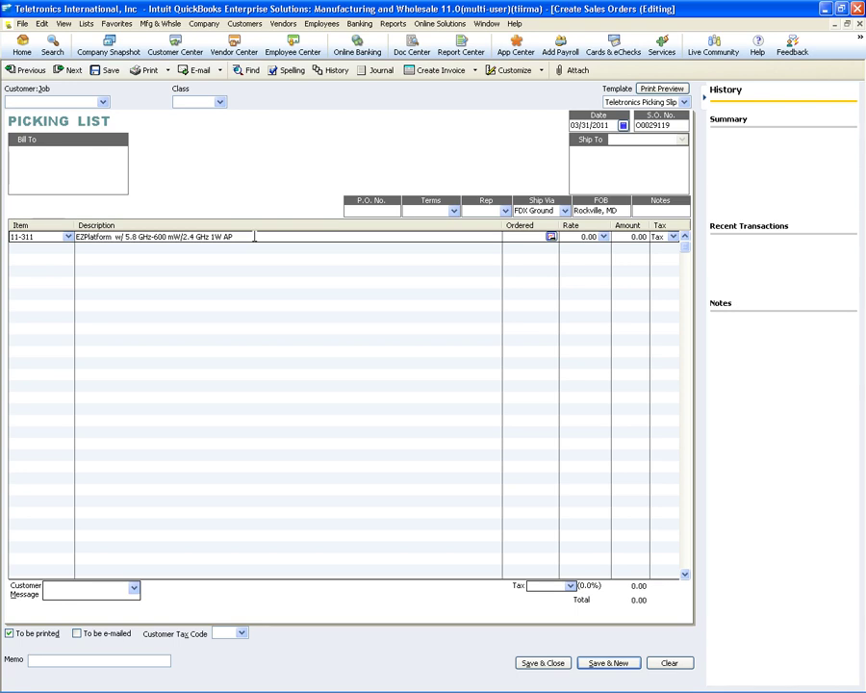
pyautogui.moveTo(254, 236); pyautogui.dragTo(76, 237)
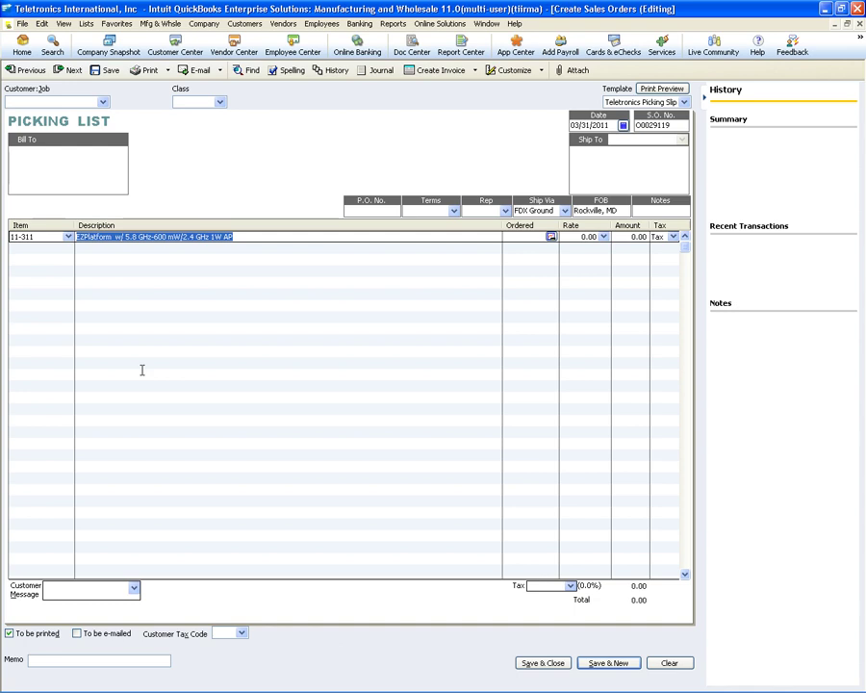
pyautogui.hotkey('alt', 'Tab')
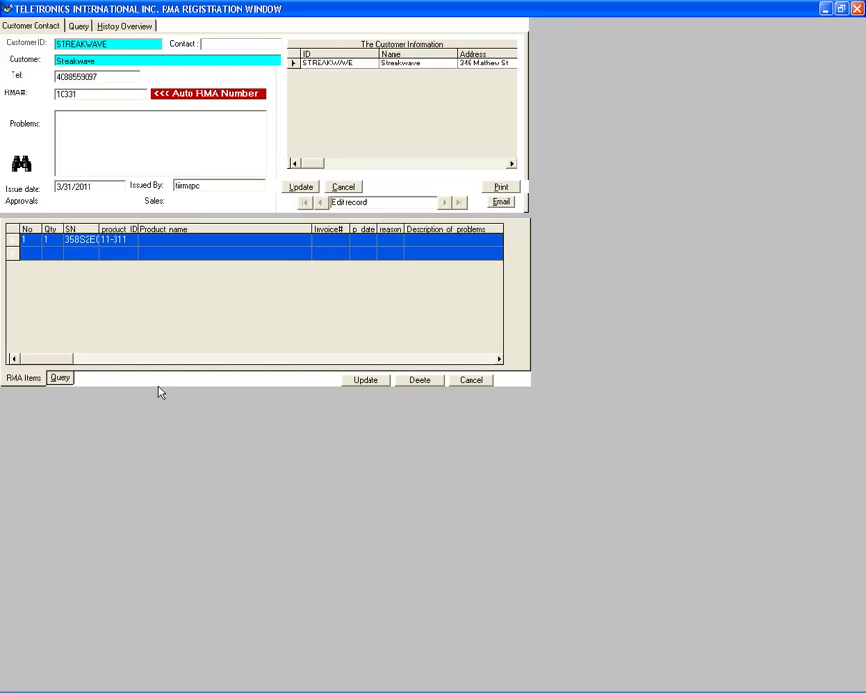
# Set the first item's Product_name to 'EZPlatform w/ 5.8 GHz-600 mW/2.4 GHz 1W AP'.
pyautogui.click(190, 245)
pyautogui.write('1W AP')
pyautogui.press('Return')
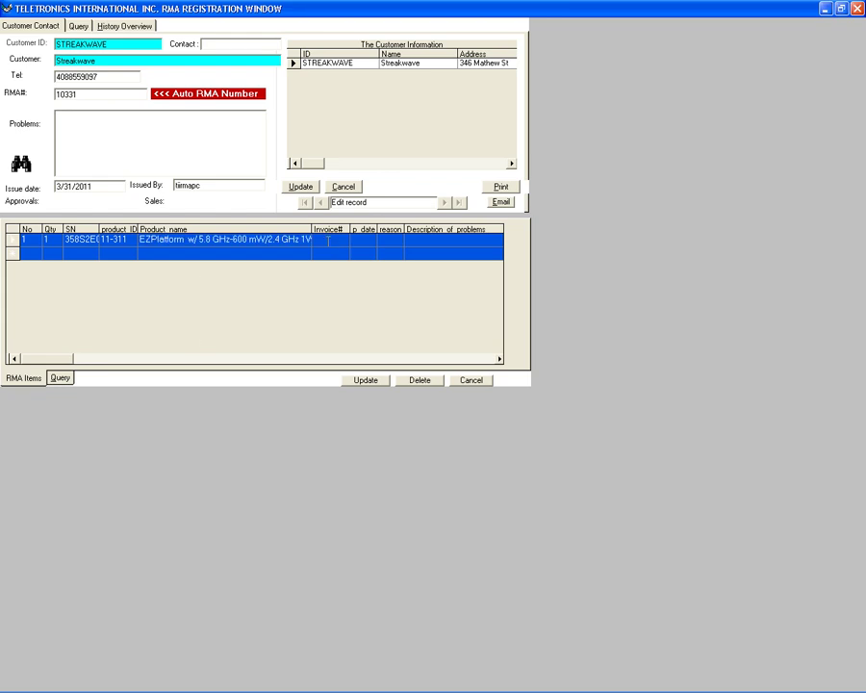
pyautogui.hotkey('alt', 'Tab')
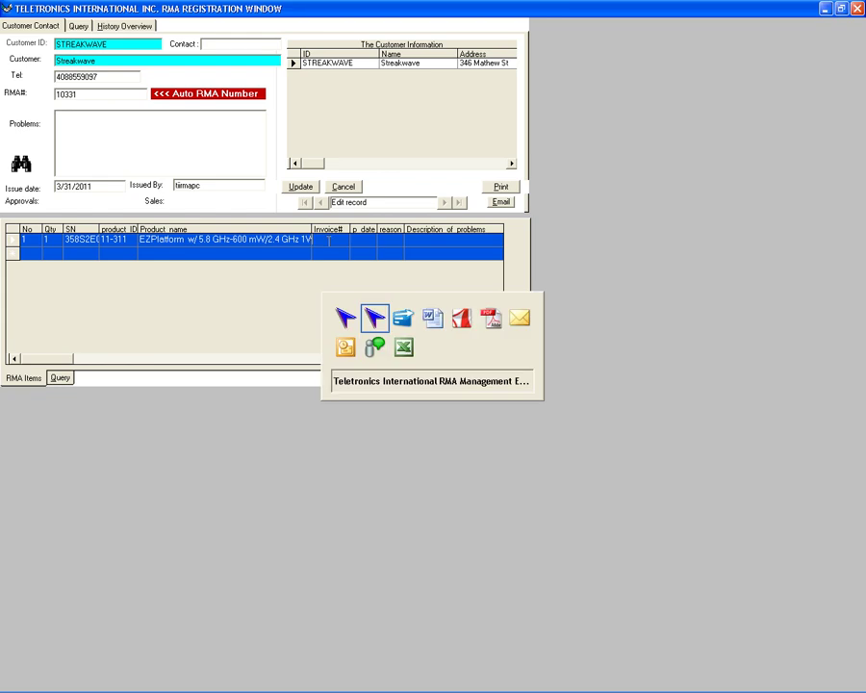
pyautogui.hotkey('alt', 'Tab')
pyautogui.hotkey('alt', 'Tab')
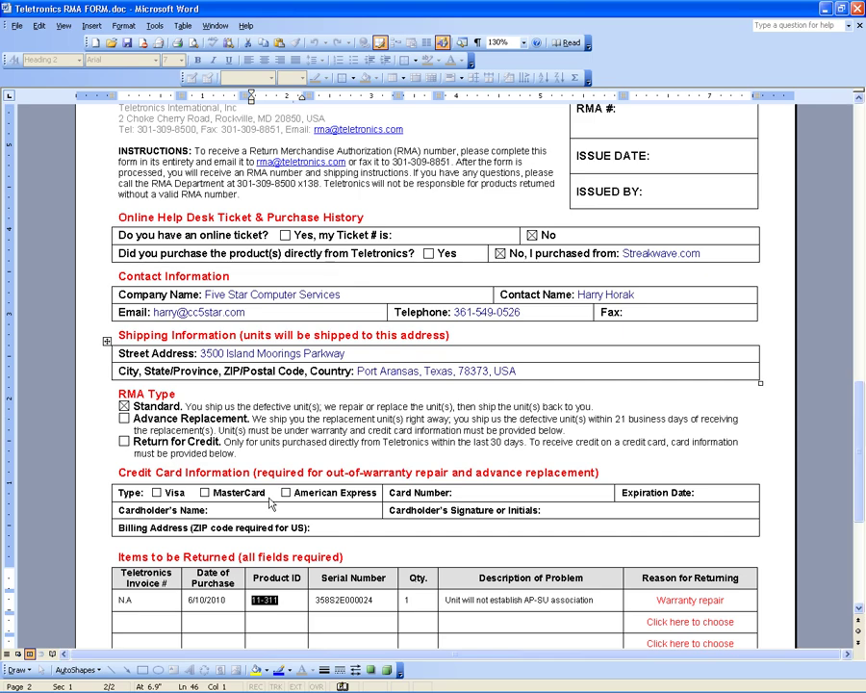
pyautogui.hotkey('alt', 'Tab')
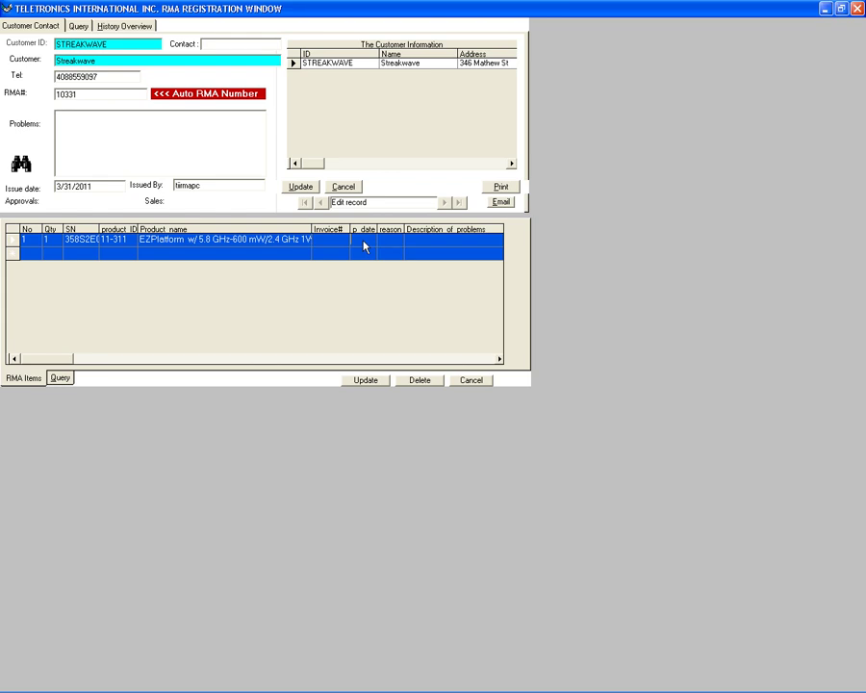
# Copy the 6/10/2010 Date of Purchase from the Word form into the item's p_date cell.
pyautogui.hotkey('alt', 'Tab')
pyautogui.hotkey('alt', 'Tab')
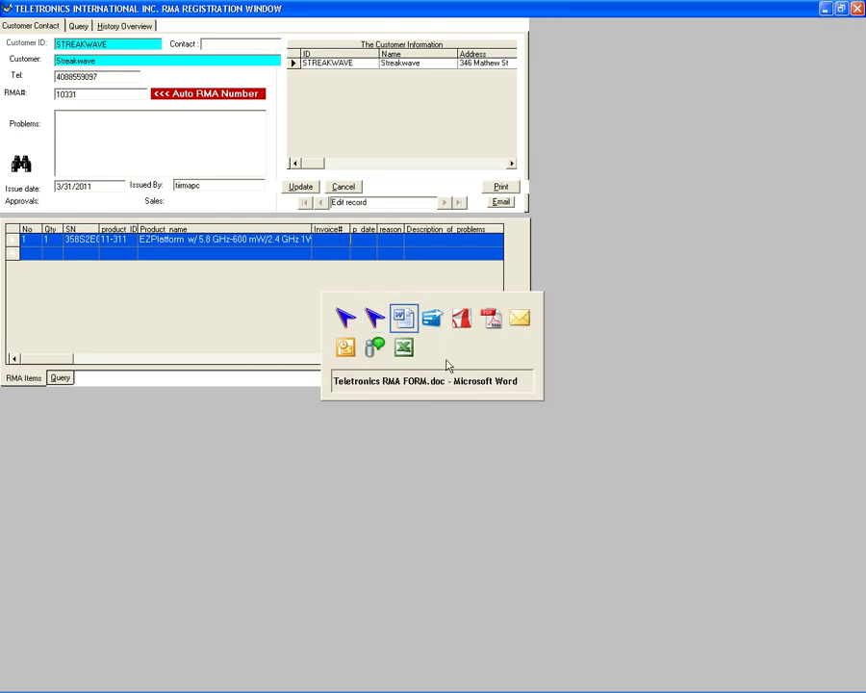
pyautogui.moveTo(252, 599); pyautogui.dragTo(274, 604)
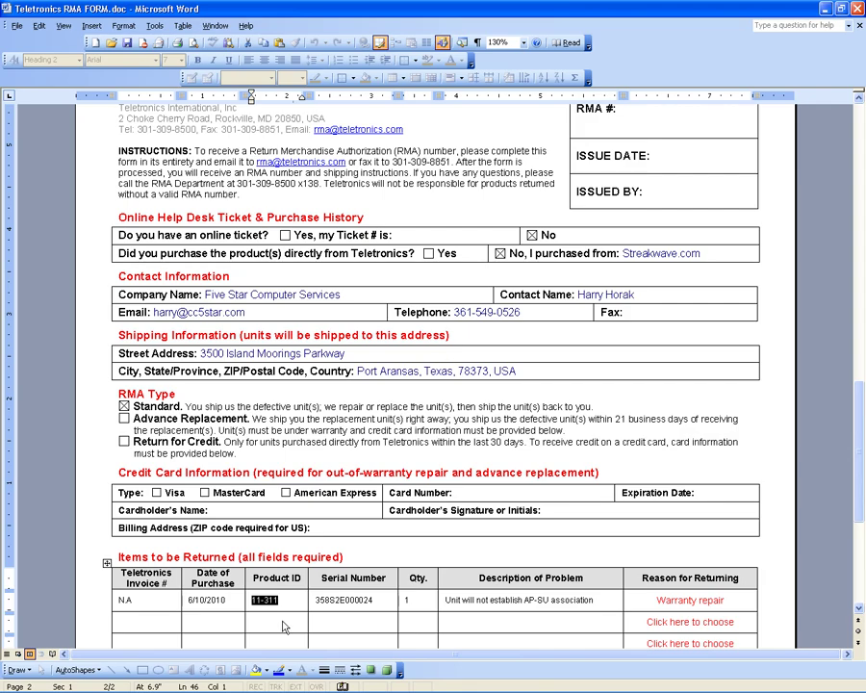
pyautogui.hotkey('shift', 'Tab')
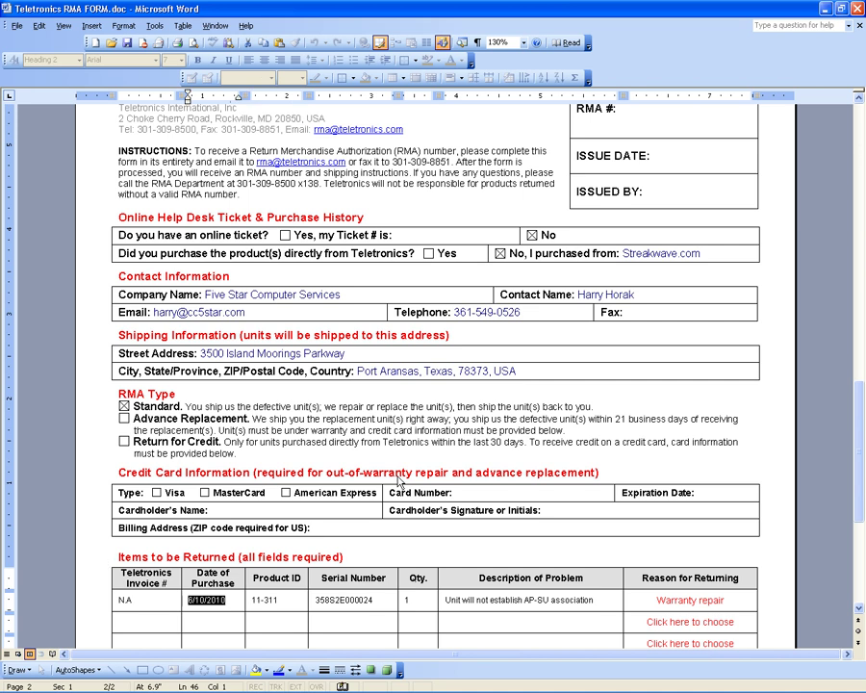
pyautogui.hotkey('alt', 'Tab')
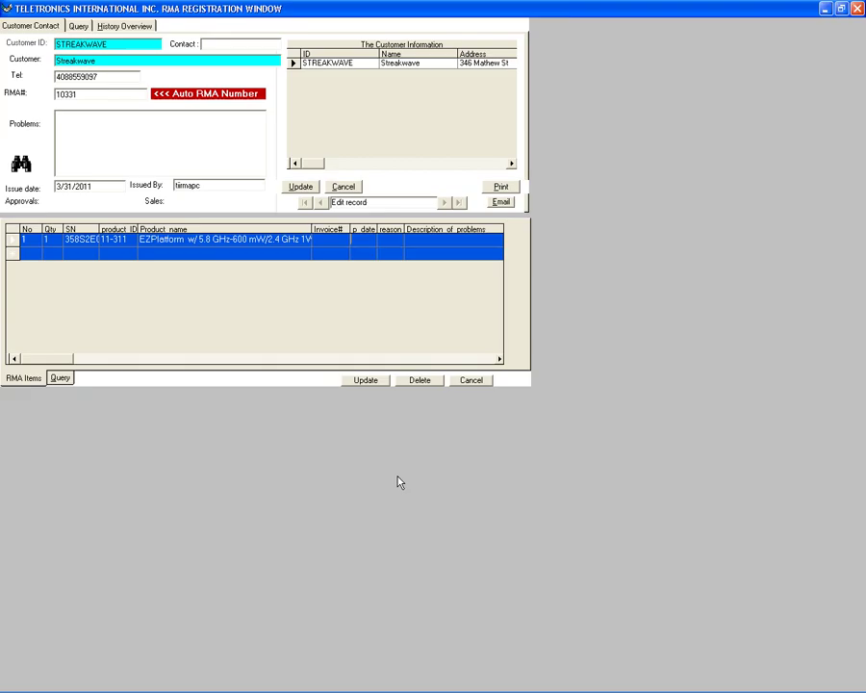
pyautogui.write('010')
pyautogui.press('Escape')
pyautogui.click(433, 241)
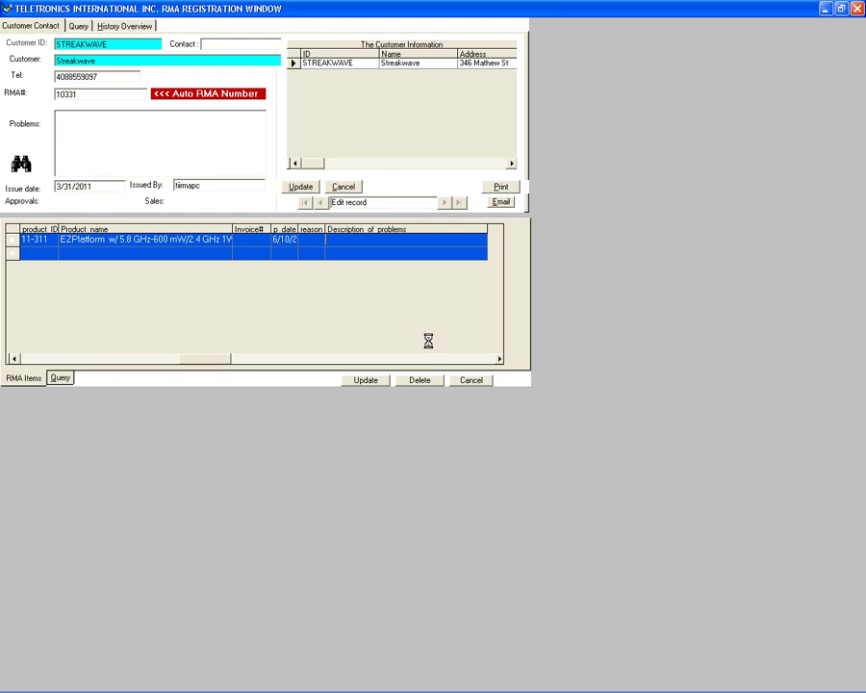
pyautogui.hotkey('alt', 'Tab')
pyautogui.hotkey('alt', 'Tab')
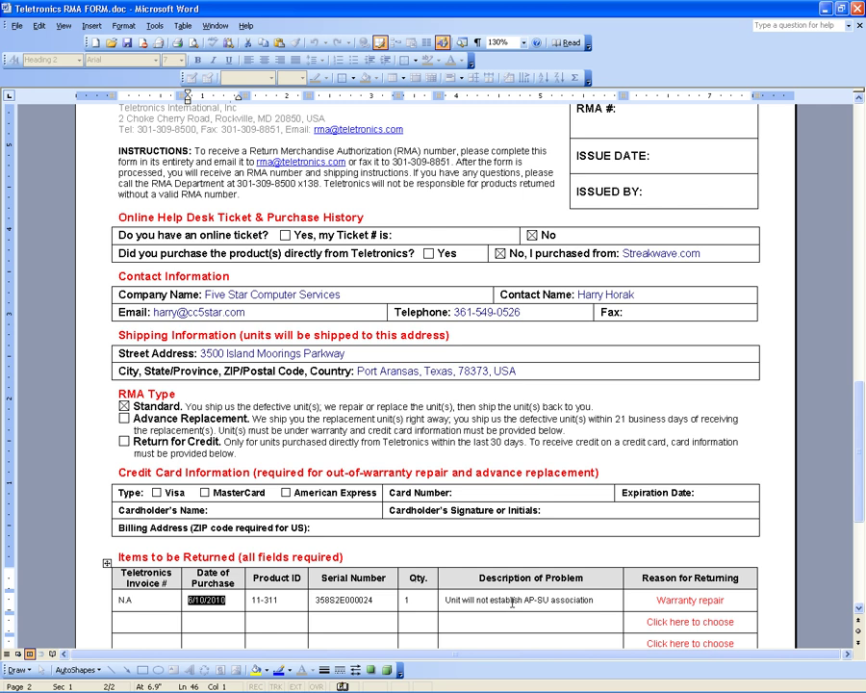
# Paste 'Unit will not establish AP-SU association' as the item's problem, then update the items and RMA record.
pyautogui.press('Tab')
pyautogui.press('Tab')
pyautogui.press('Tab')
pyautogui.press('Tab')
pyautogui.hotkey('ctrl', 'c')
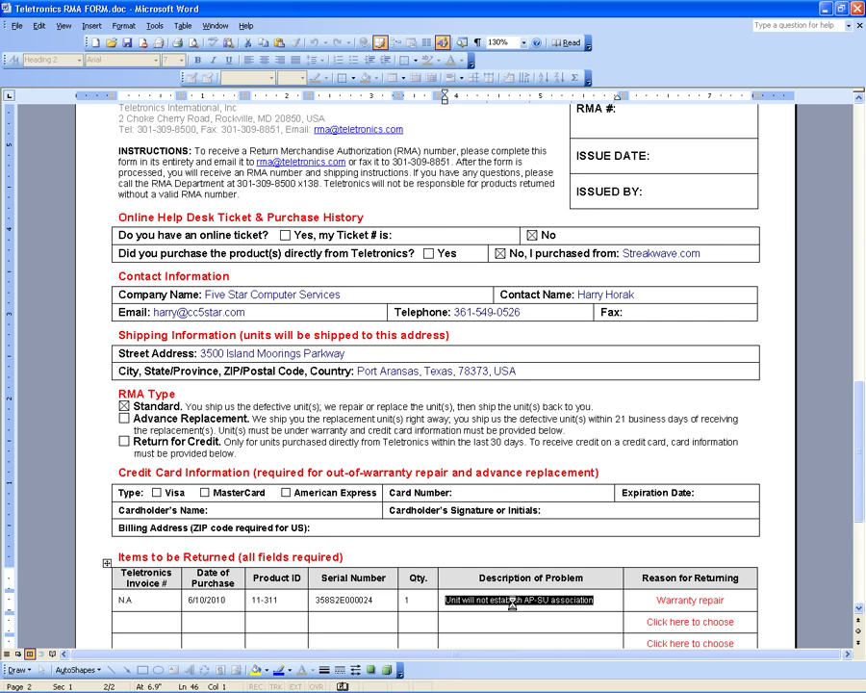
pyautogui.hotkey('alt', 'Tab')
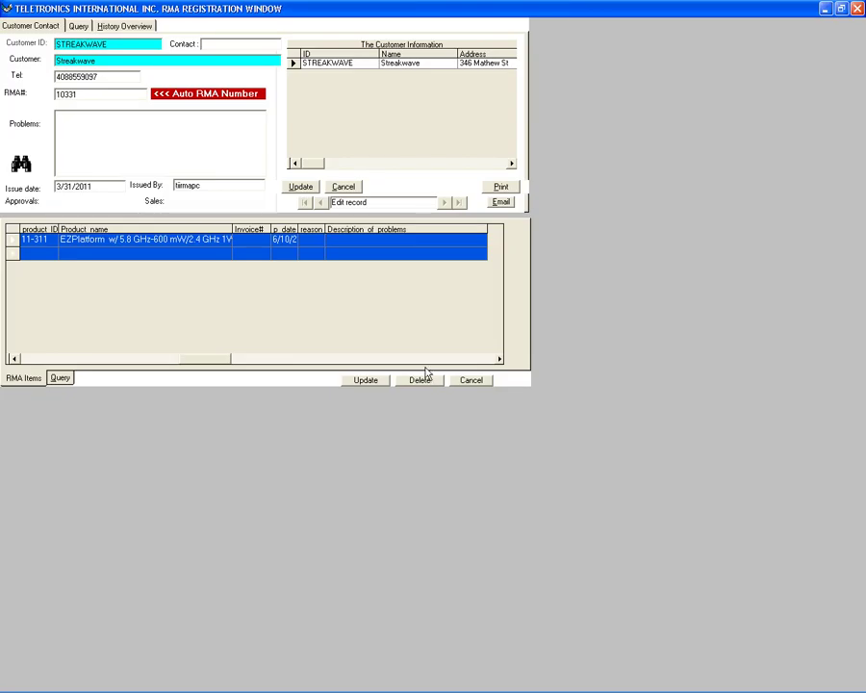
pyautogui.hotkey('ctrl', 'v')
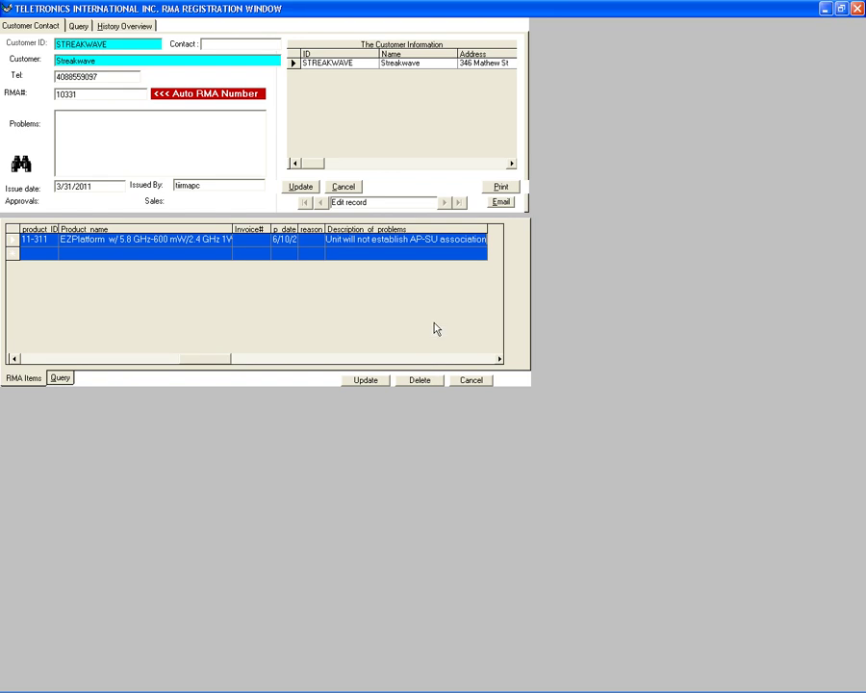
pyautogui.click(367, 380)
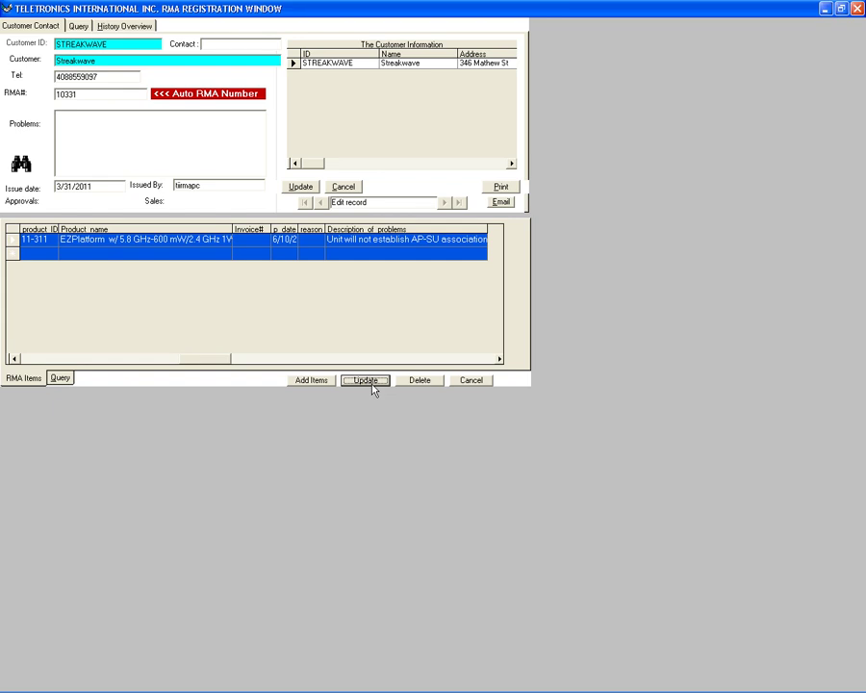
pyautogui.click(299, 189)
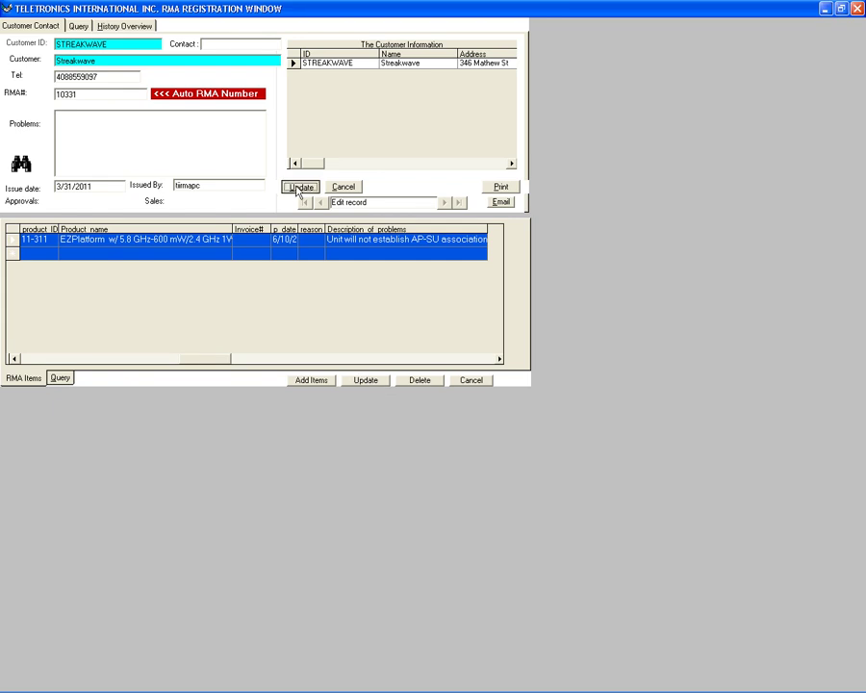
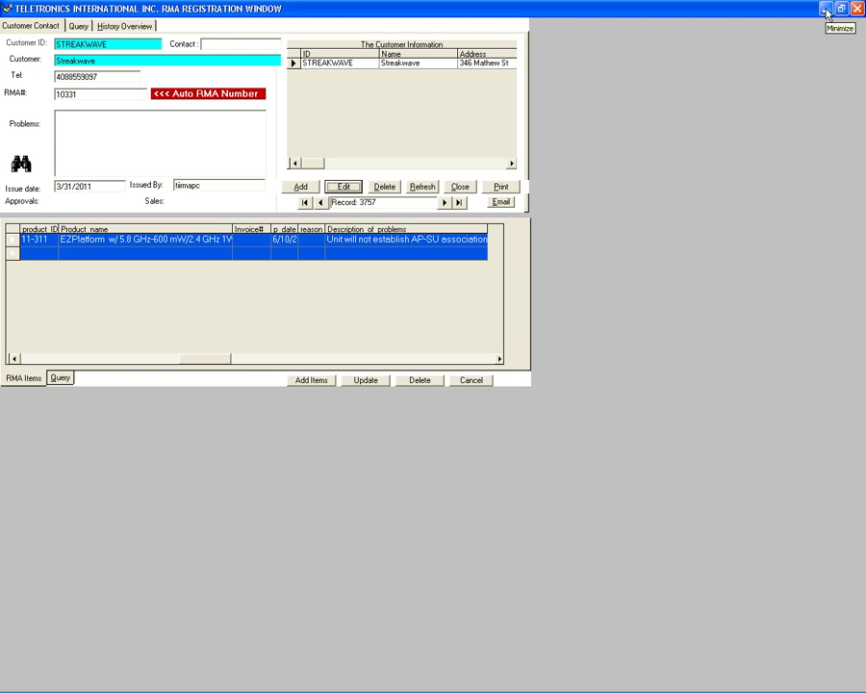
# Minimize all windows and open My Computer from the desktop to list the drives.
pyautogui.moveTo(73, 689)
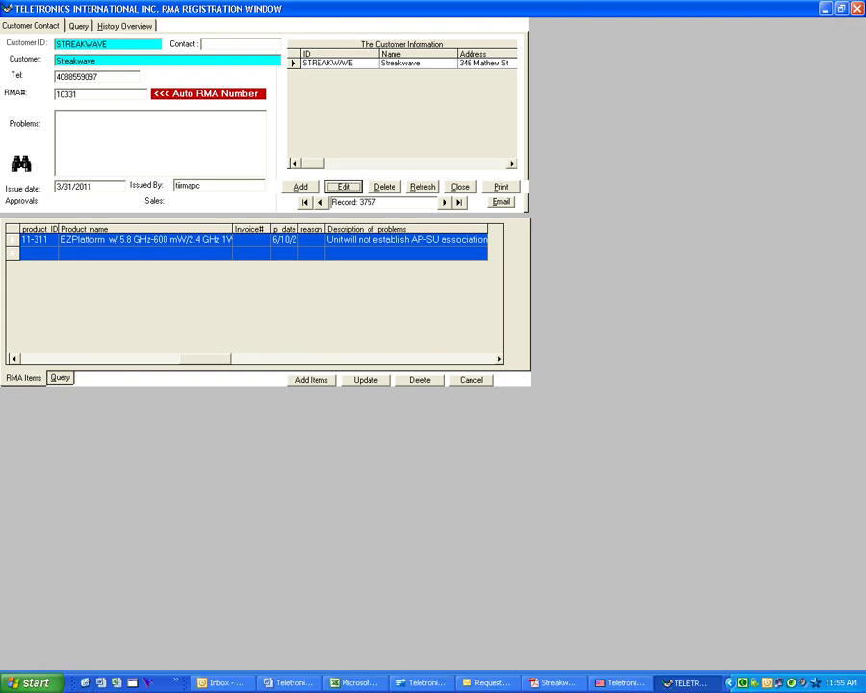
pyautogui.click(86, 683)
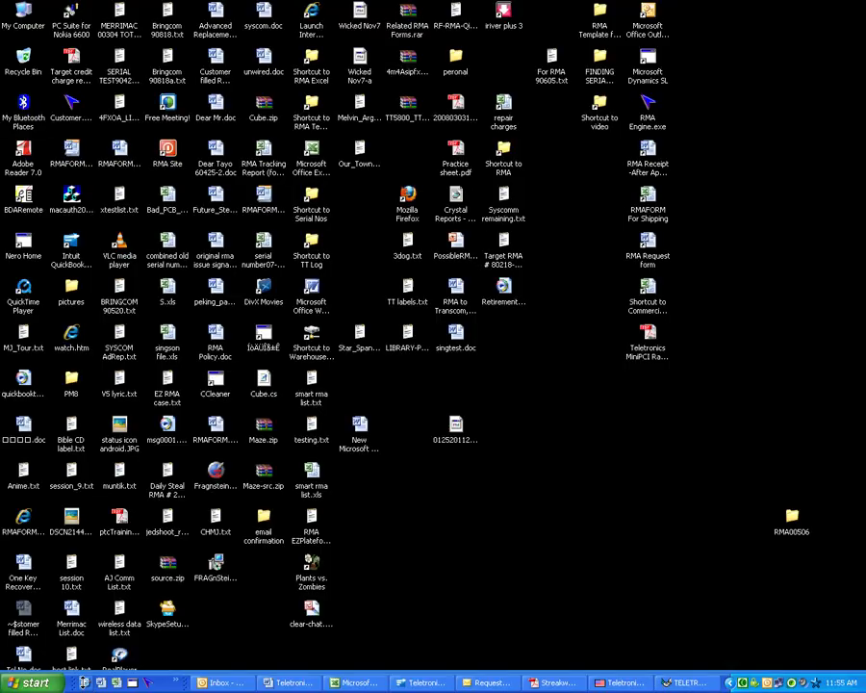
pyautogui.click(23, 12)
pyautogui.doubleClick(23, 11)
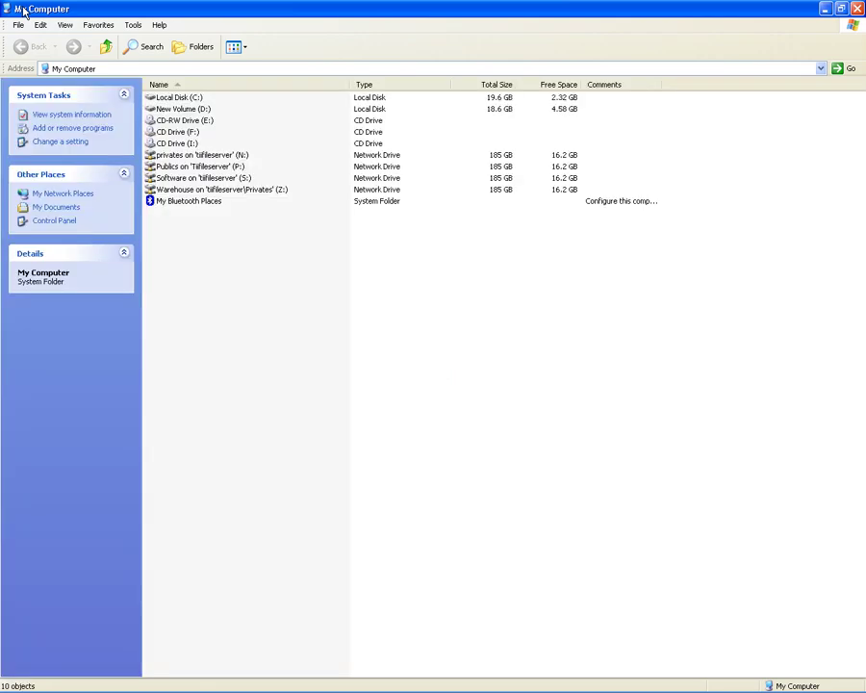
# Open receipttele.doc in Word from Warehouse (Z:) > For Jose & Olivia.
pyautogui.click(206, 191)
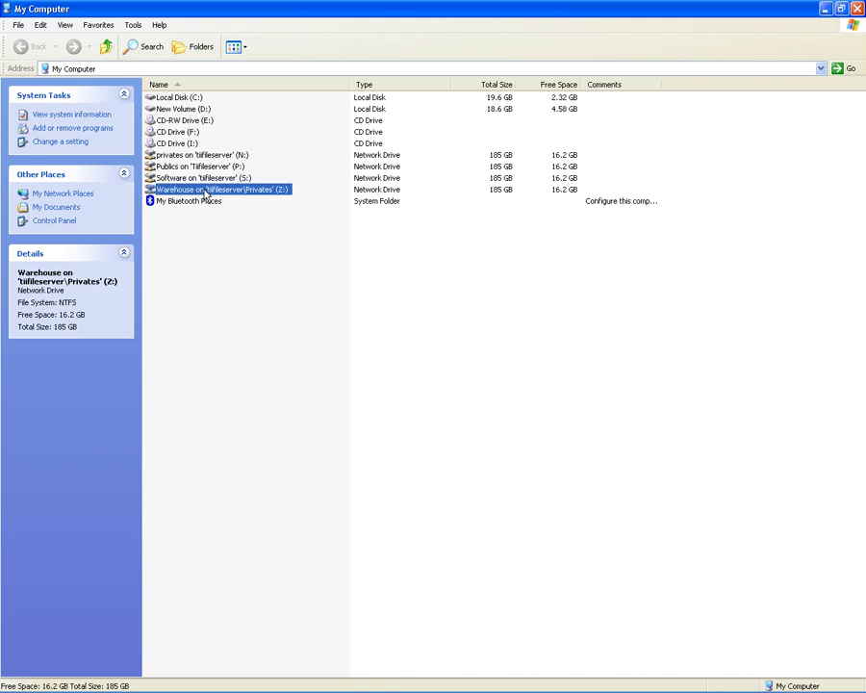
pyautogui.doubleClick(205, 190)
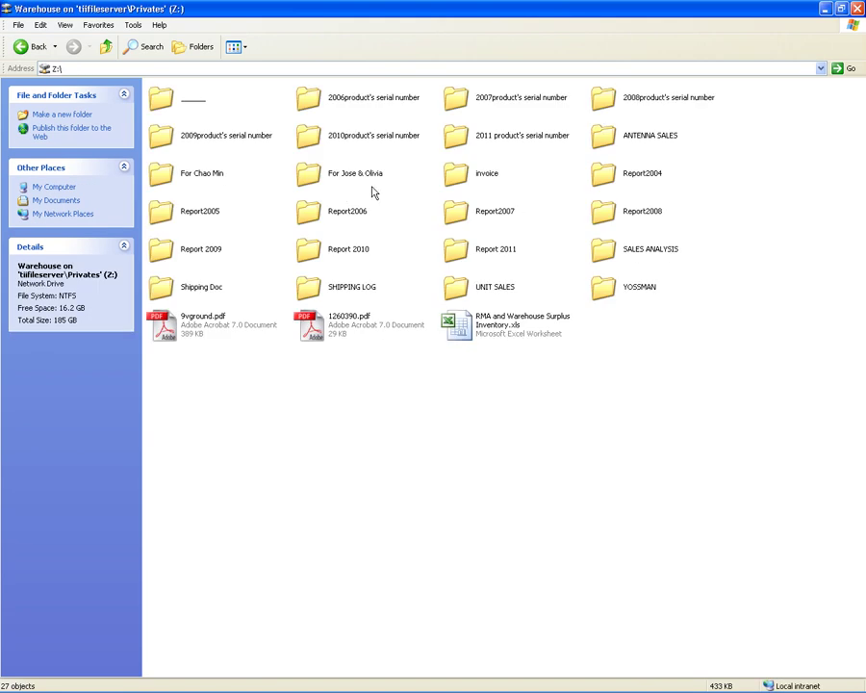
pyautogui.click(310, 180)
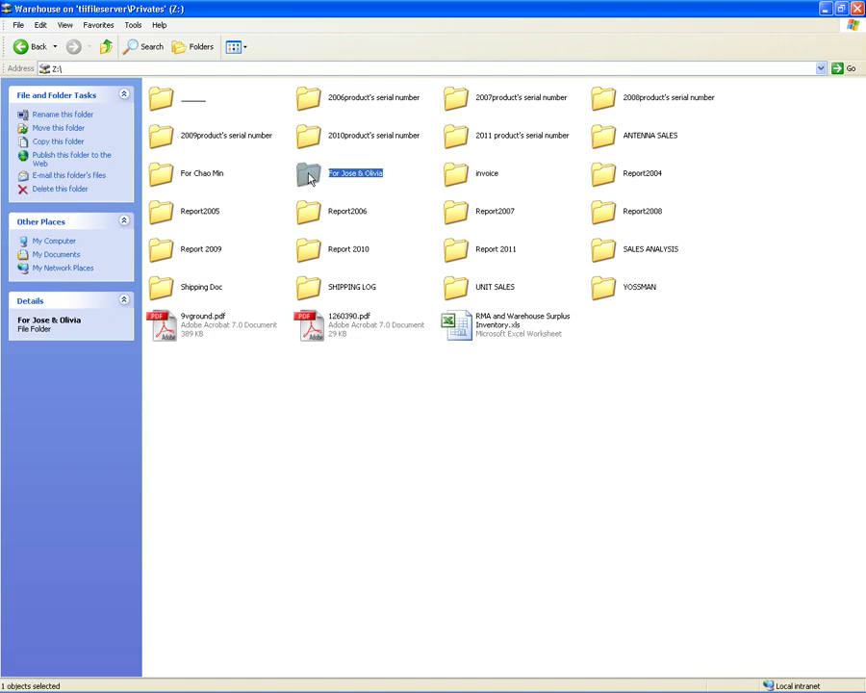
pyautogui.doubleClick(309, 179)
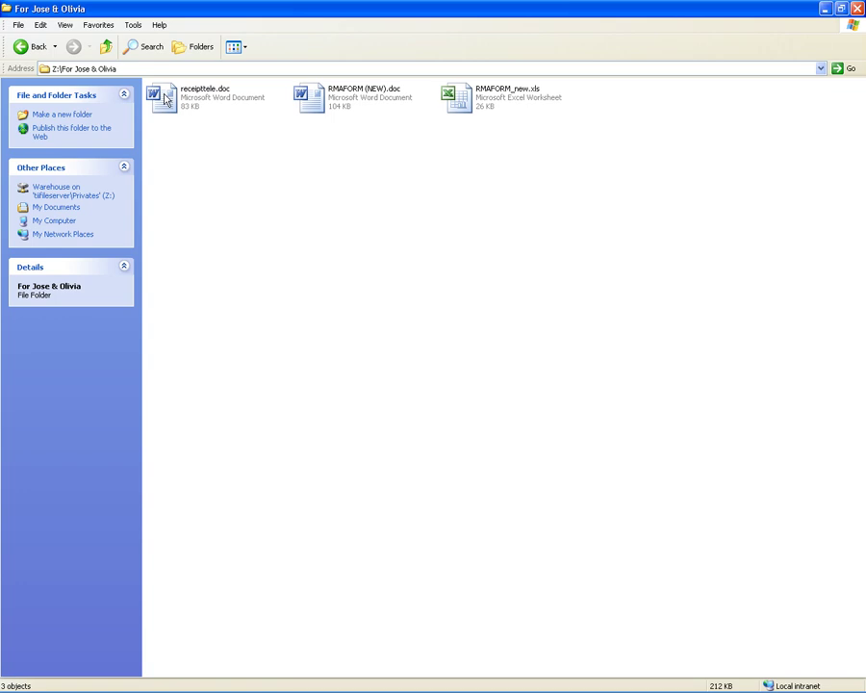
pyautogui.click(165, 99)
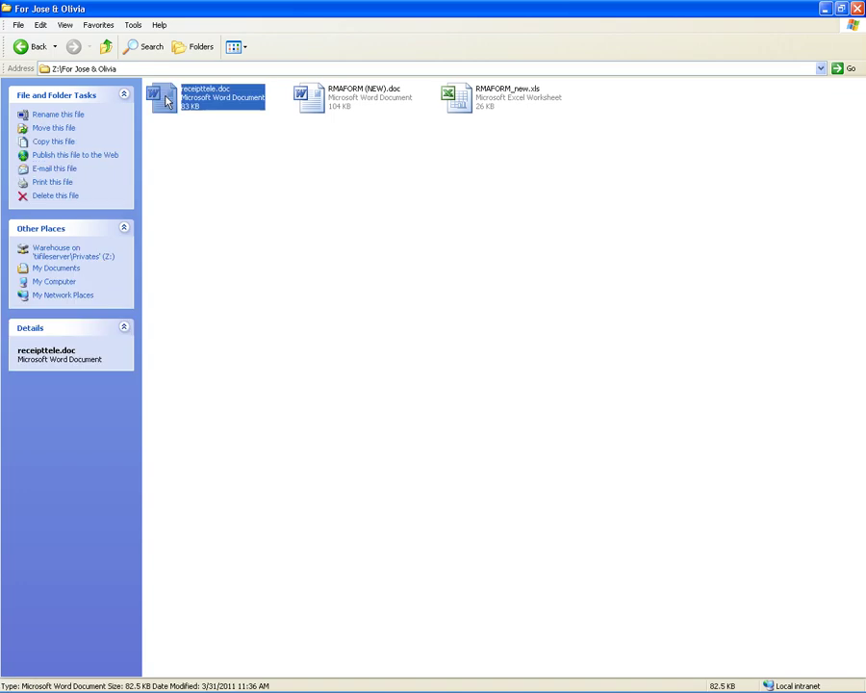
pyautogui.doubleClick(165, 99)
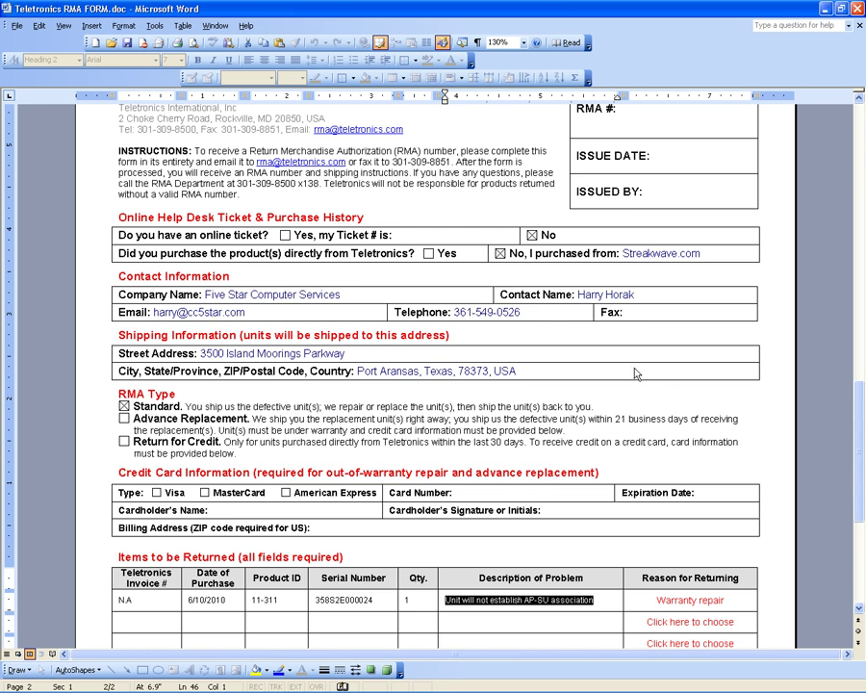
# Copy RMA number 10331 from the registration window into the receipt's RMA CASE NUMBER box.
pyautogui.hotkey('alt', 'Tab')
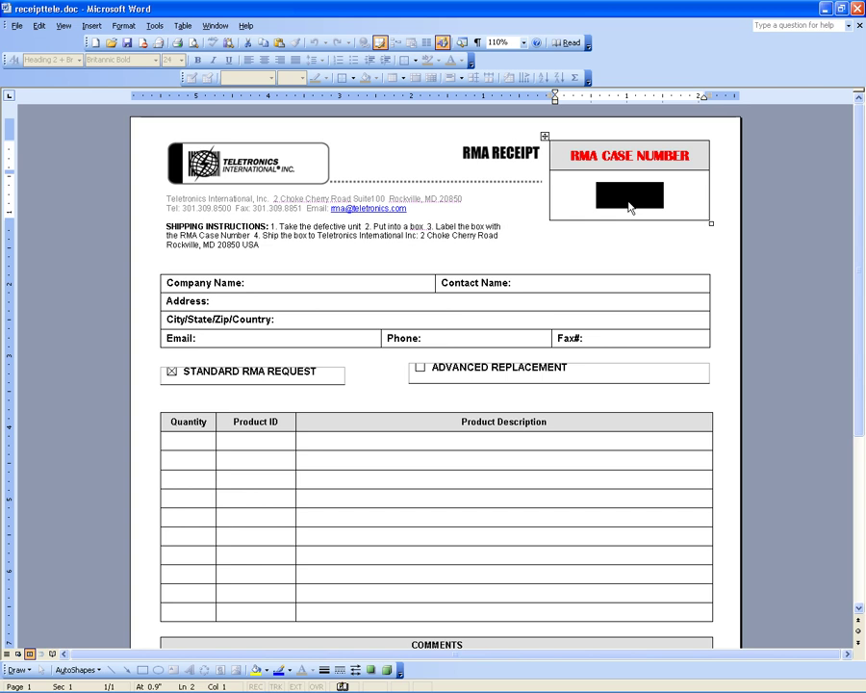
pyautogui.hotkey('alt', 'Tab')
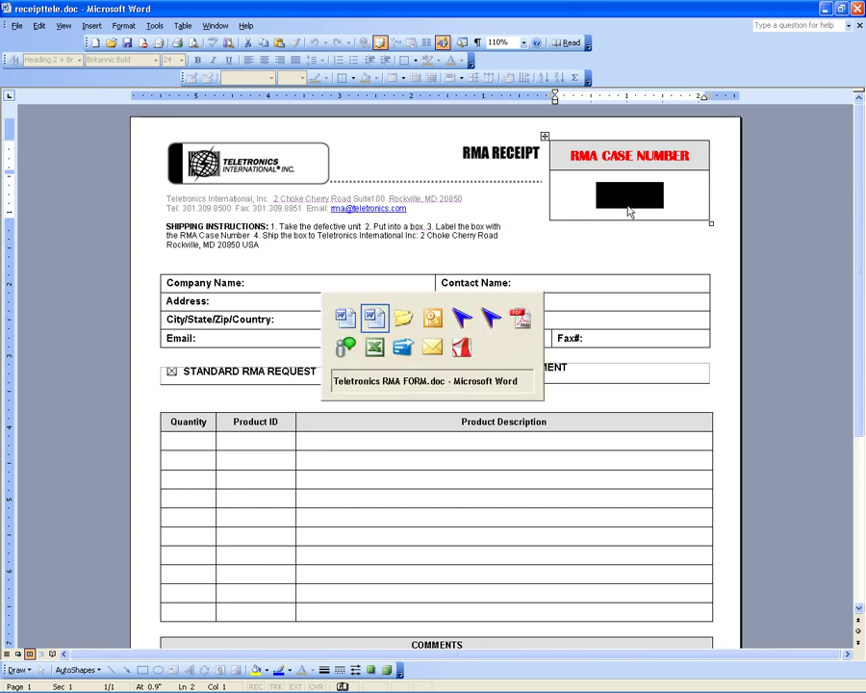
pyautogui.hotkey('alt', 'Tab')
pyautogui.hotkey('alt', 'Tab')
pyautogui.hotkey('alt', 'Tab')
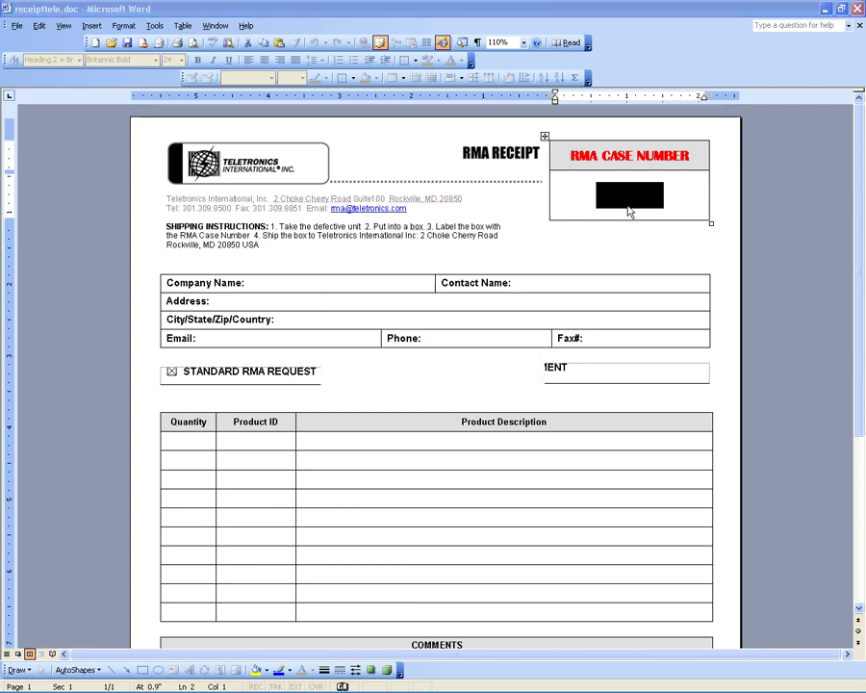
pyautogui.hotkey('alt', 'Tab')
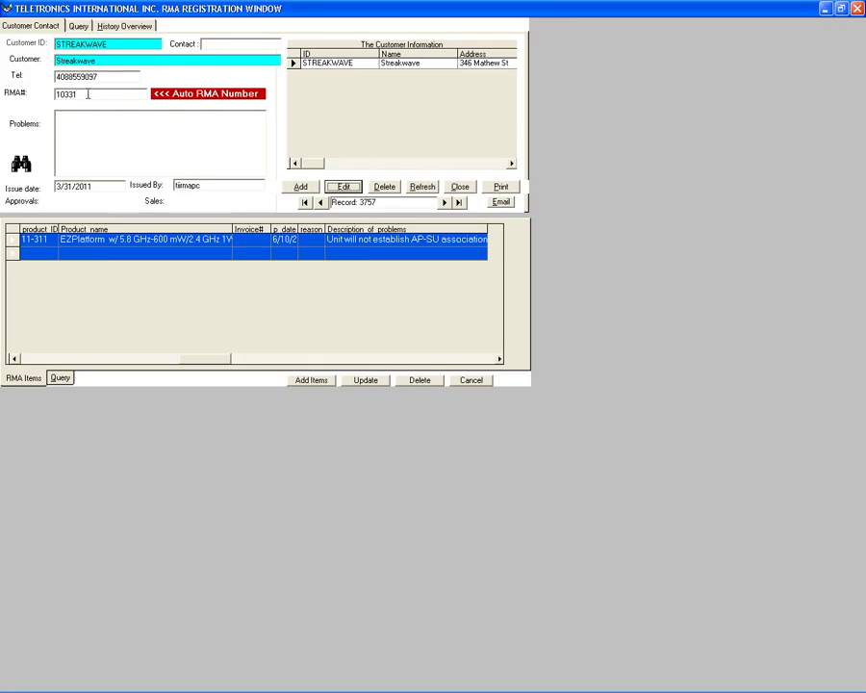
pyautogui.doubleClick(88, 94)
pyautogui.hotkey('ctrl', 'c')
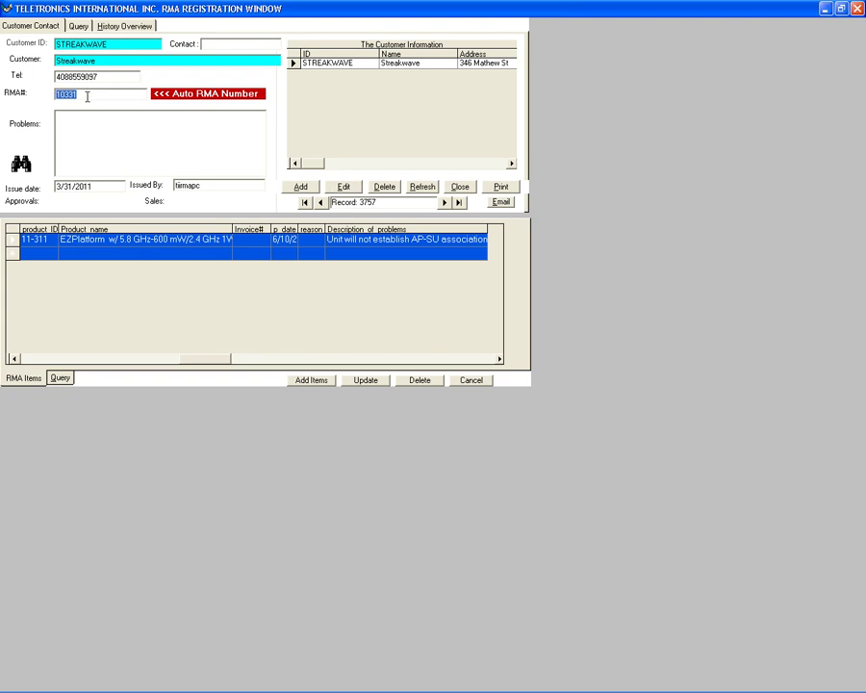
pyautogui.hotkey('alt', 'Tab')
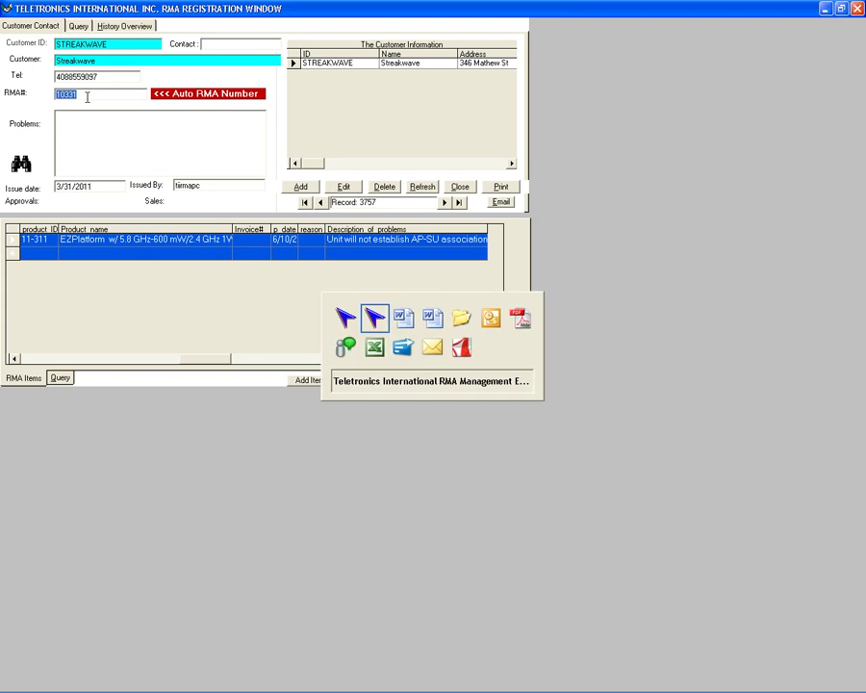
pyautogui.hotkey('alt', 'Tab')
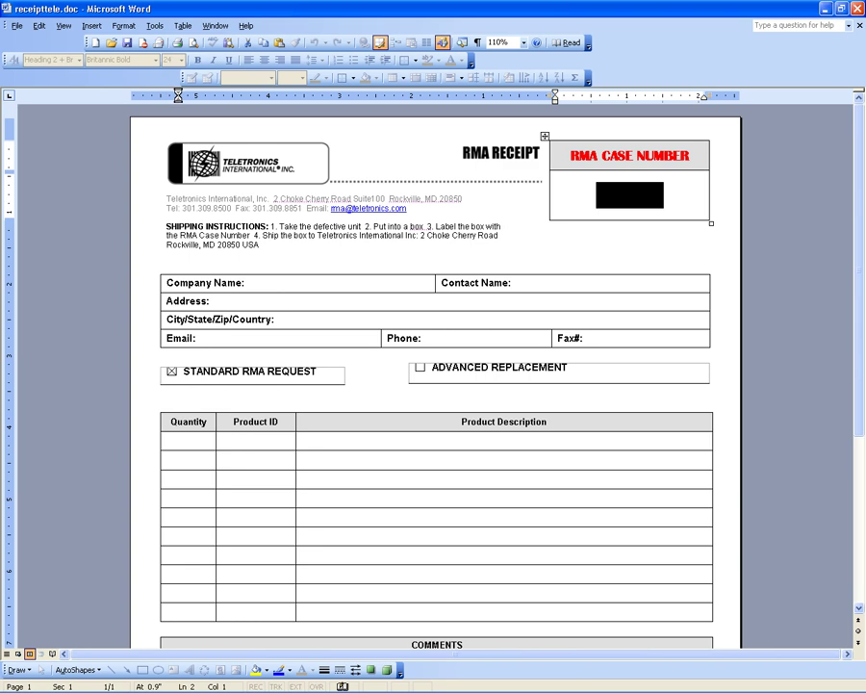
pyautogui.hotkey('ctrl', 'v')
pyautogui.press('Tab')
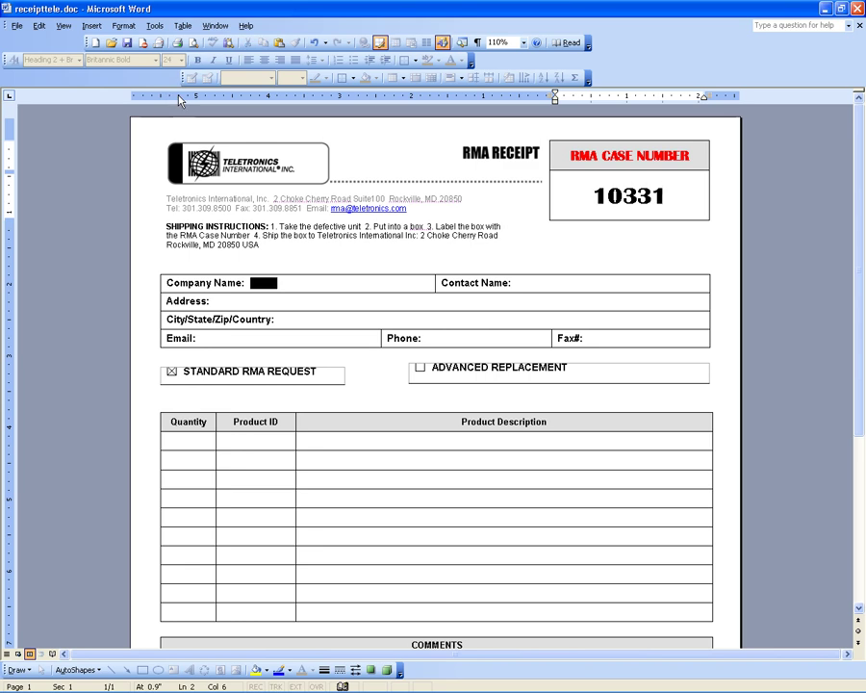
pyautogui.hotkey('alt', 'Tab')
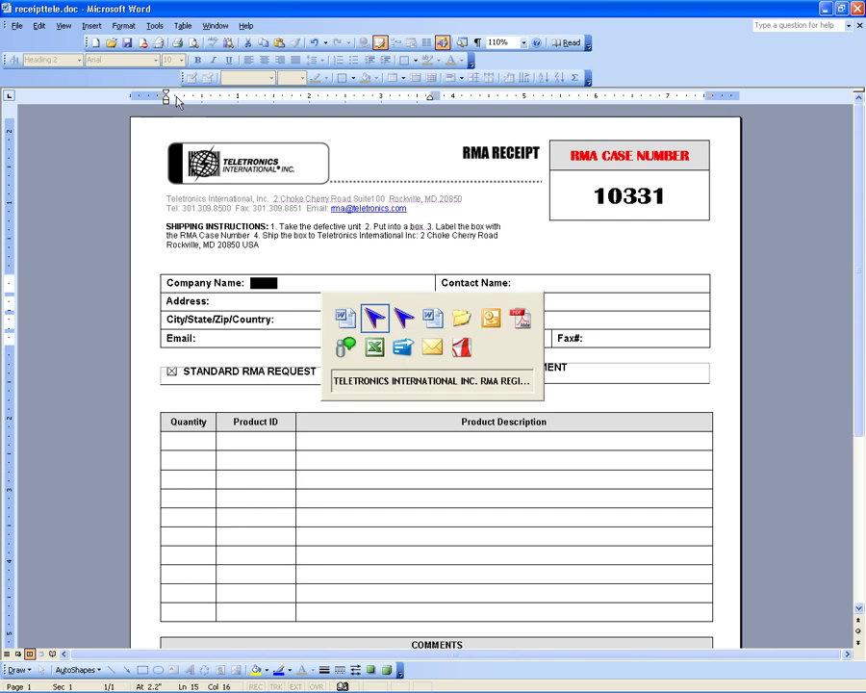
pyautogui.hotkey('alt', 'Tab')
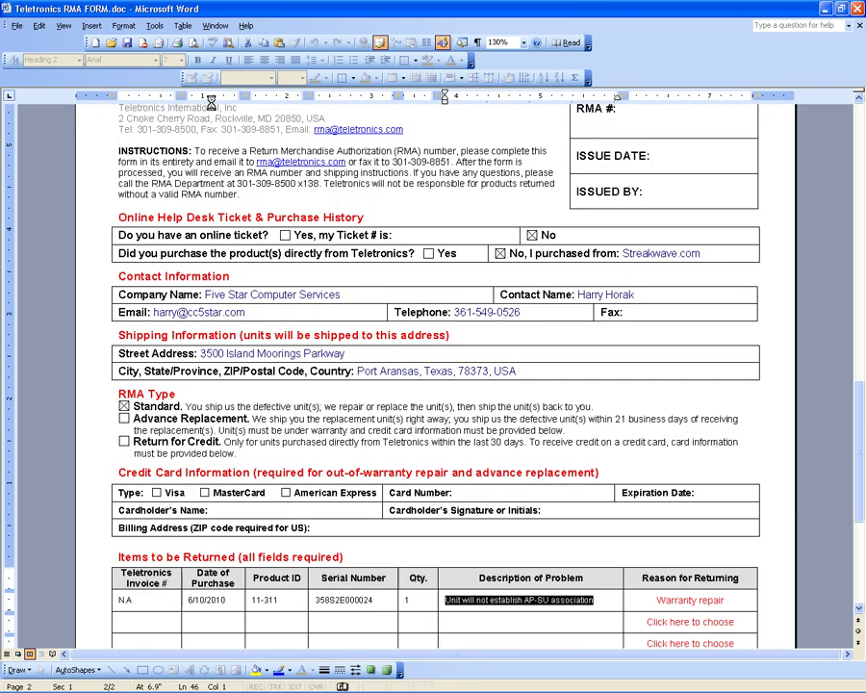
# Copy the company name Five Star Computer Services and the contact's name into the receipt.
pyautogui.click(616, 295)
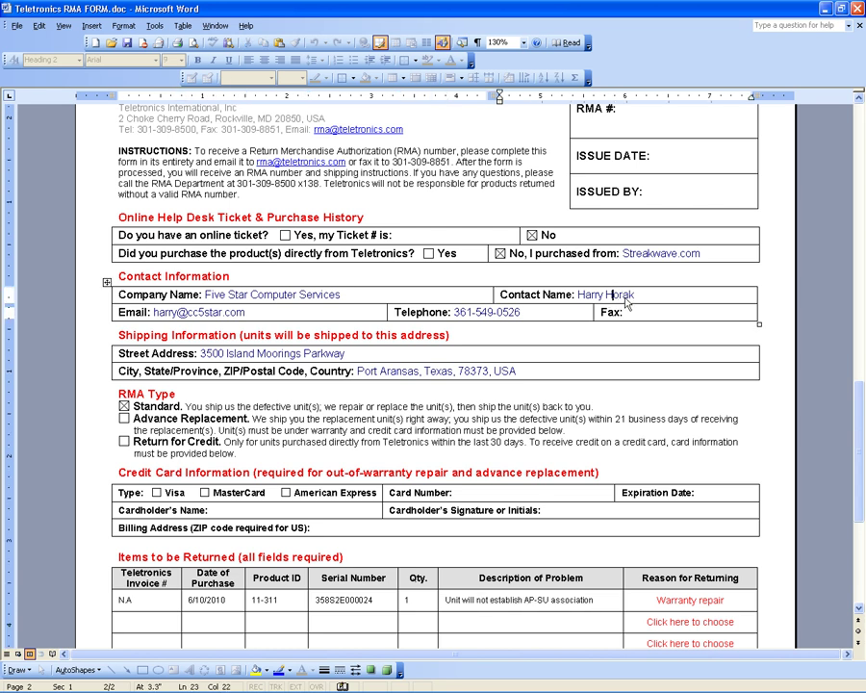
pyautogui.hotkey('shift', 'Tab')
pyautogui.hotkey('ctrl', 'c')
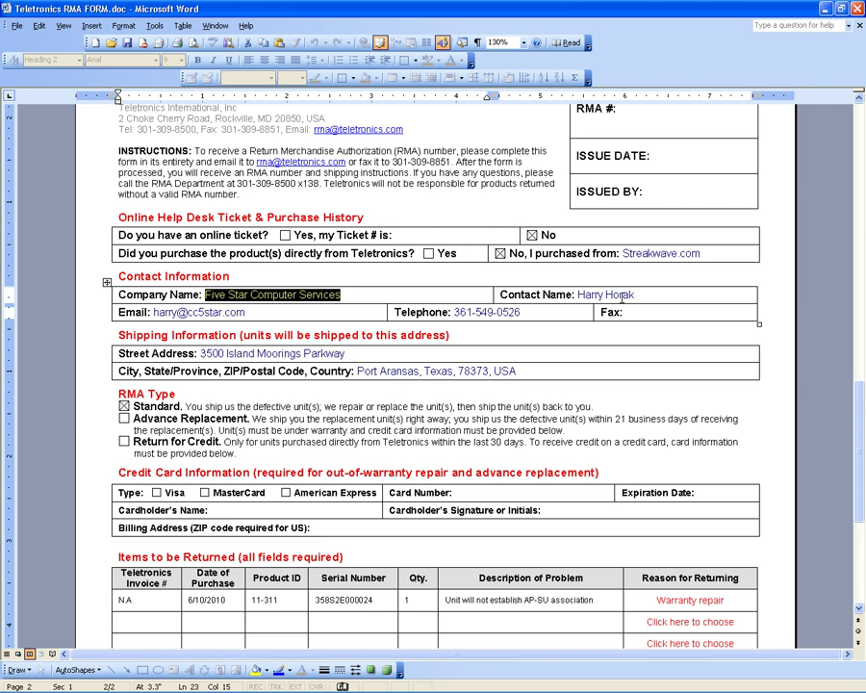
pyautogui.hotkey('alt', 'Tab')
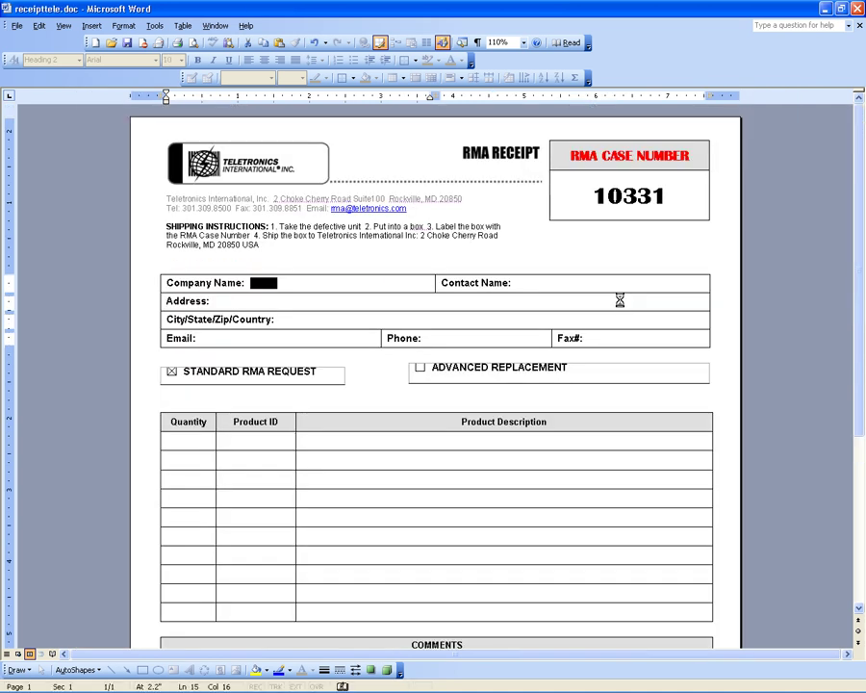
pyautogui.hotkey('ctrl', 'v')
pyautogui.press('Tab')
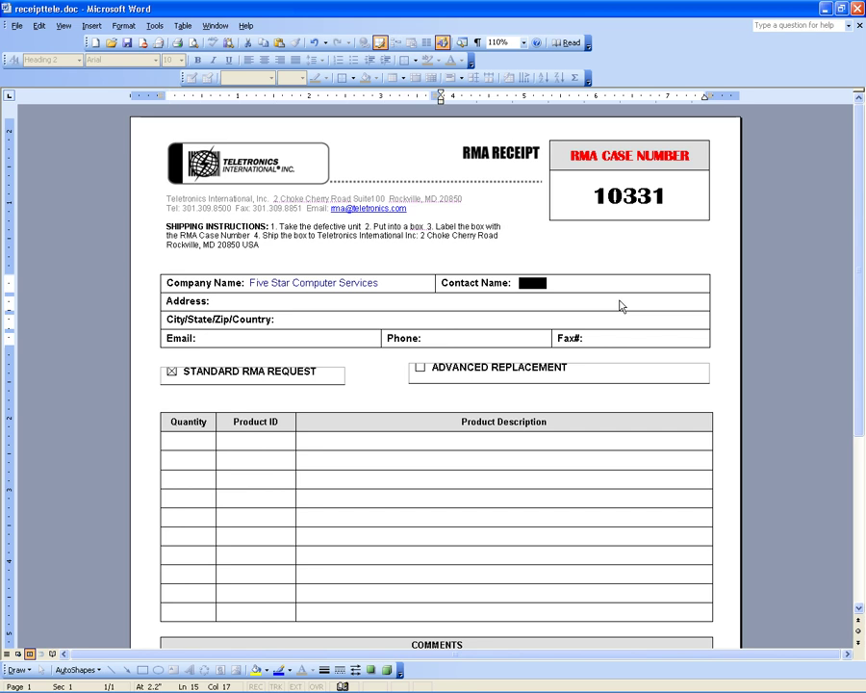
pyautogui.hotkey('alt', 'Tab')
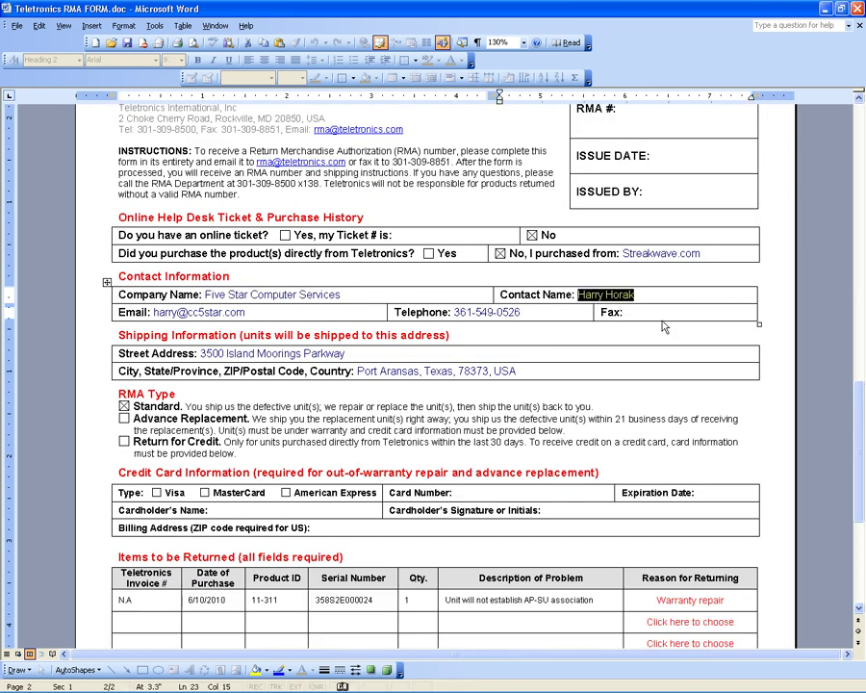
pyautogui.hotkey('alt', 'Tab')
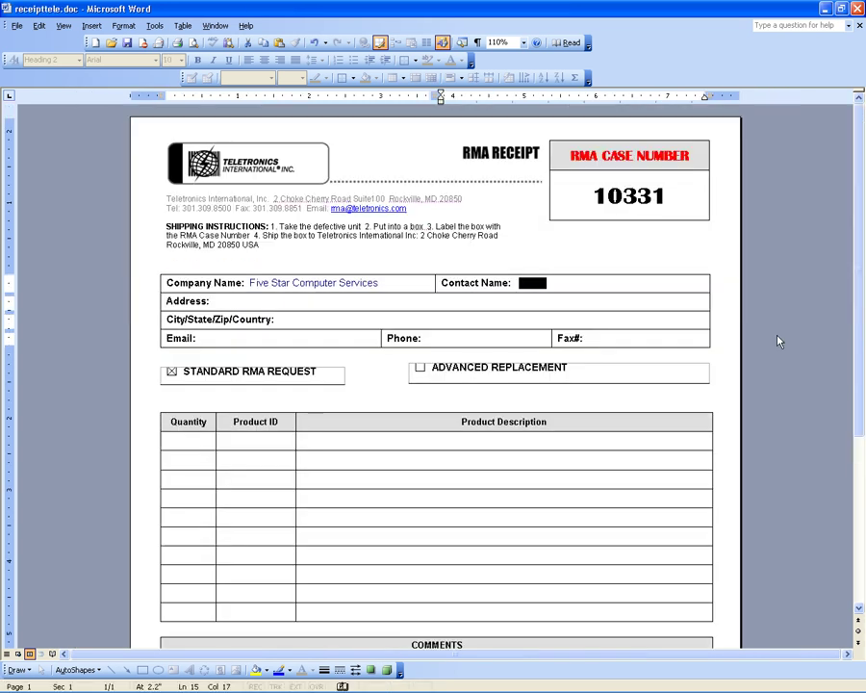
pyautogui.press('Tab')
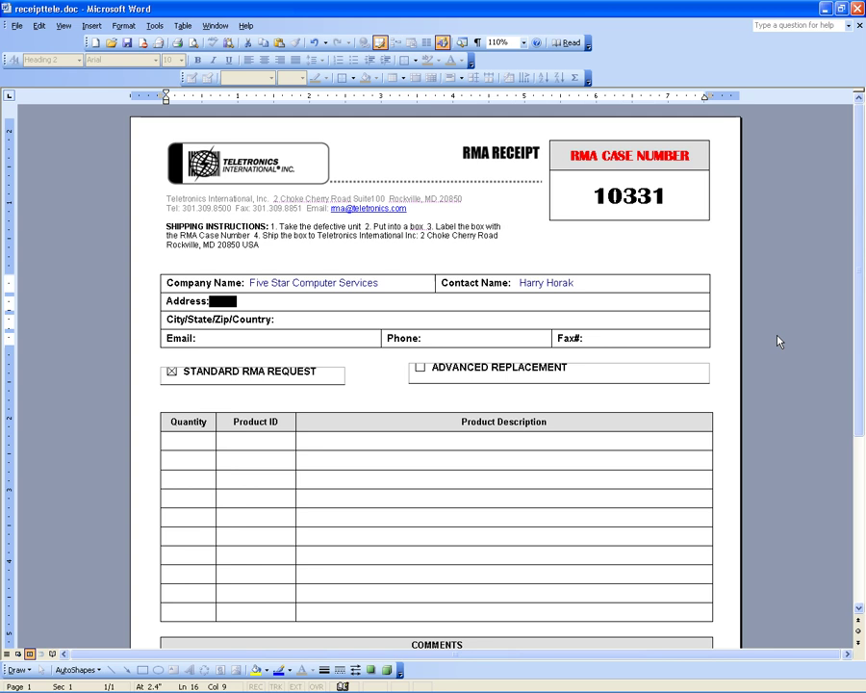
# Copy the customer's street address and city/state/zip/country into the receipt's address fields.
pyautogui.hotkey('alt', 'Tab')
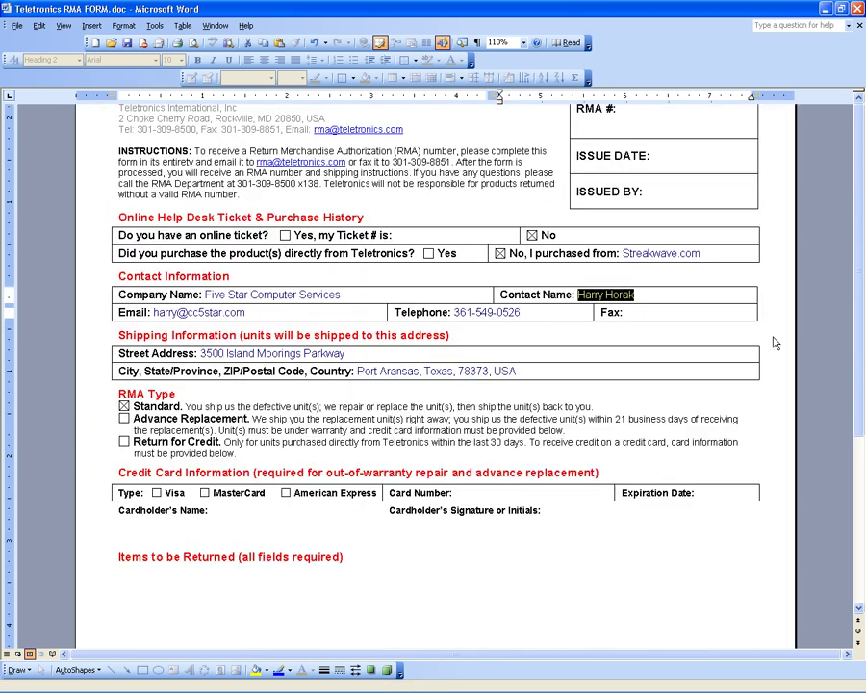
pyautogui.press('Tab')
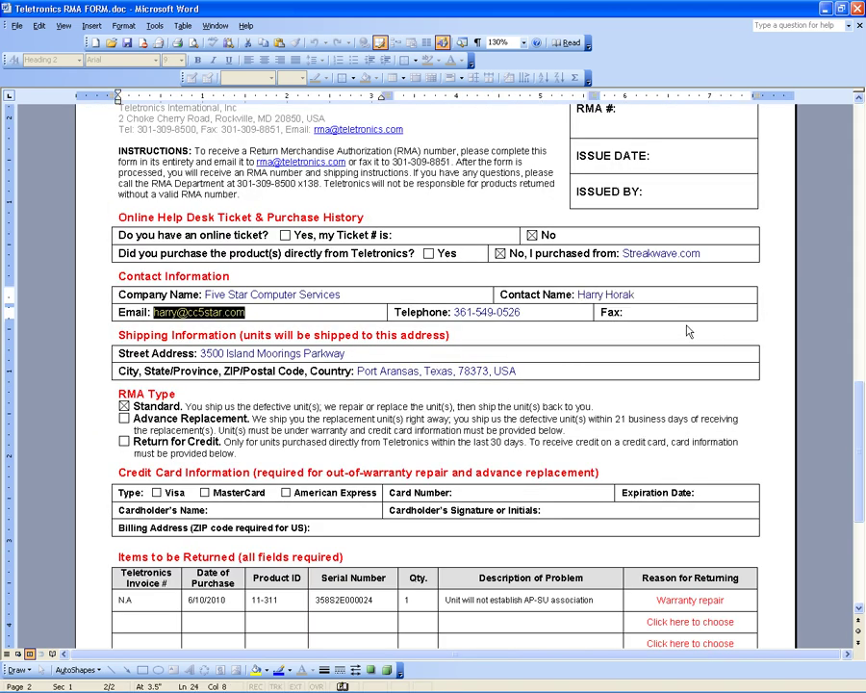
pyautogui.press('Tab')
pyautogui.press('Tab')
pyautogui.press('Tab')
pyautogui.hotkey('ctrl', 'c')
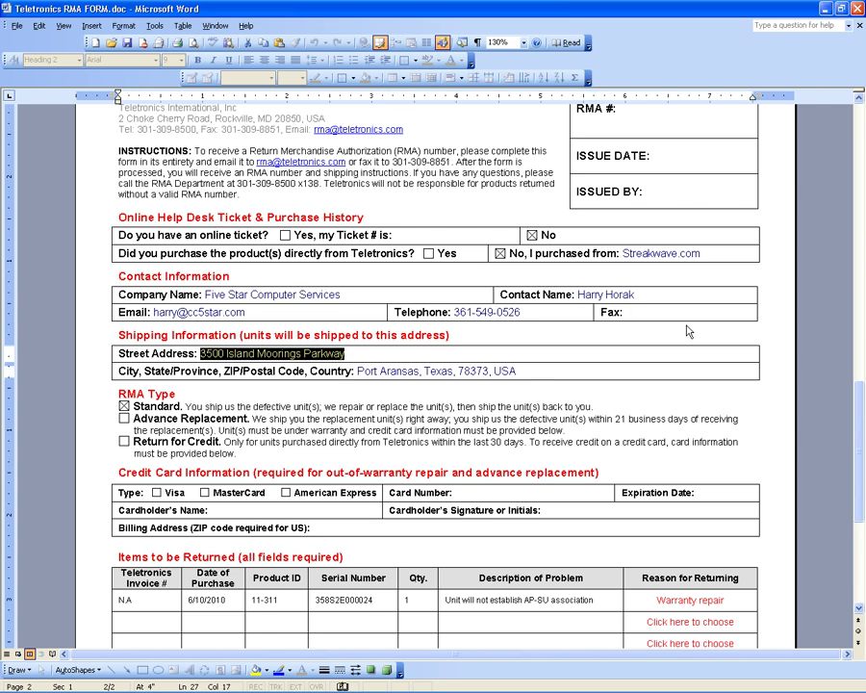
pyautogui.hotkey('alt', 'Tab')
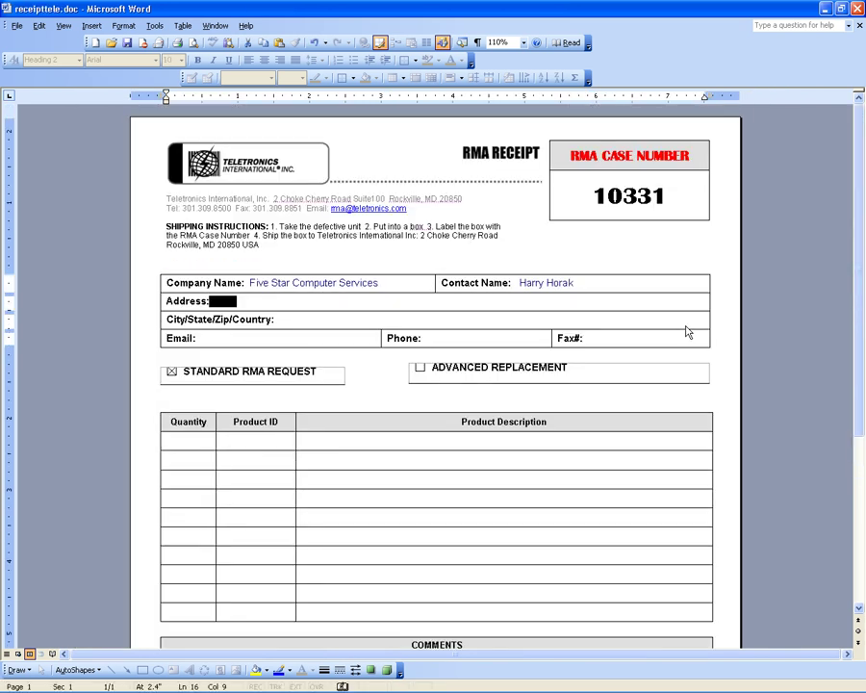
pyautogui.hotkey('ctrl', 'v')
pyautogui.press('Down')
pyautogui.hotkey('alt', 'Tab')
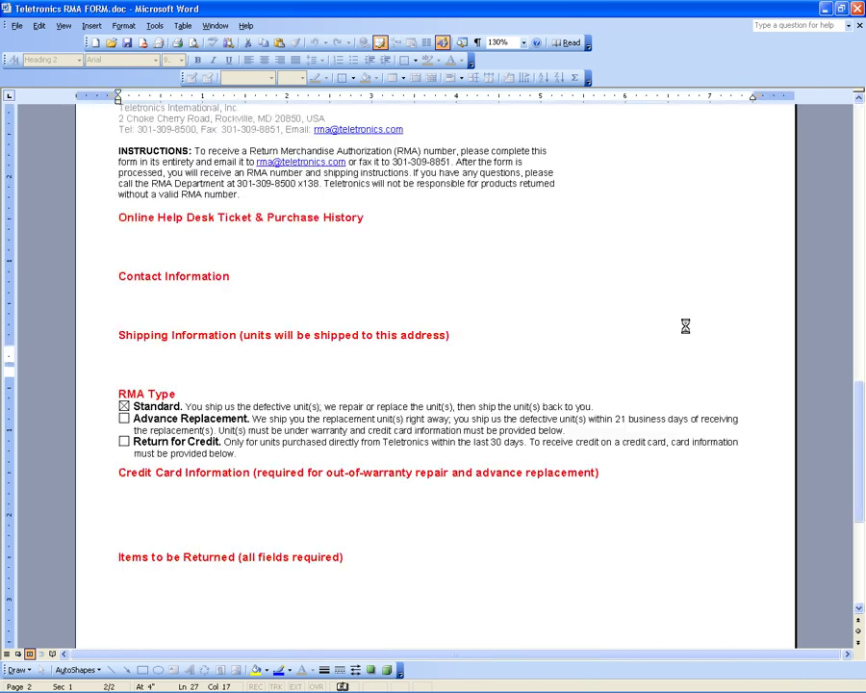
pyautogui.press('Tab')
pyautogui.hotkey('ctrl', 'c')
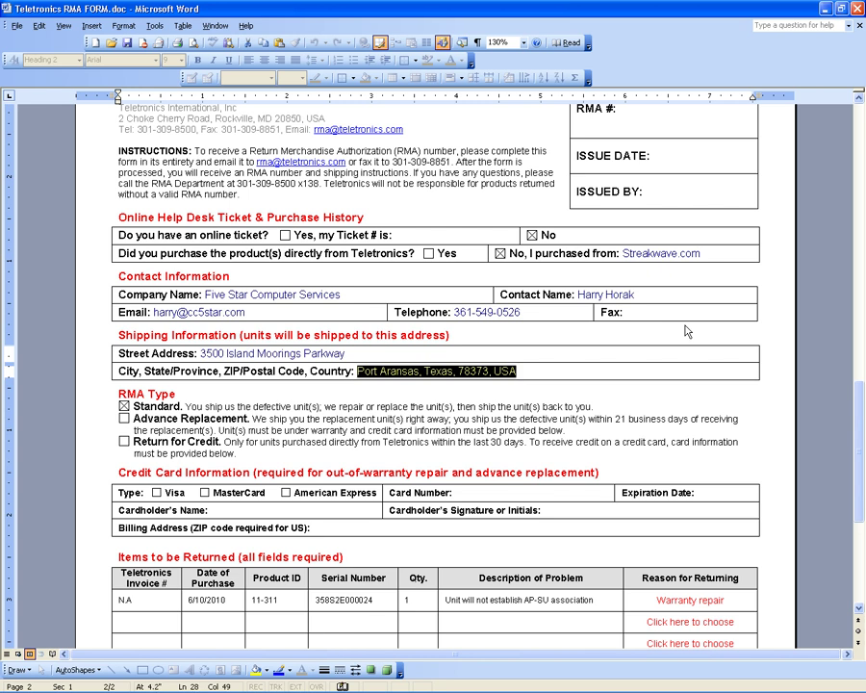
pyautogui.hotkey('alt', 'Tab')
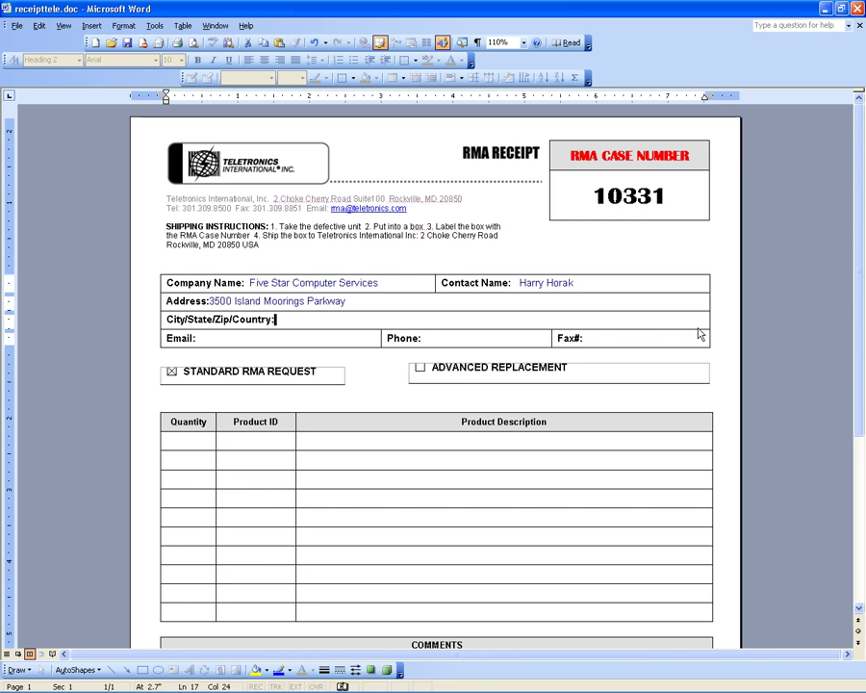
pyautogui.hotkey('ctrl', 'v')
pyautogui.press('Down')
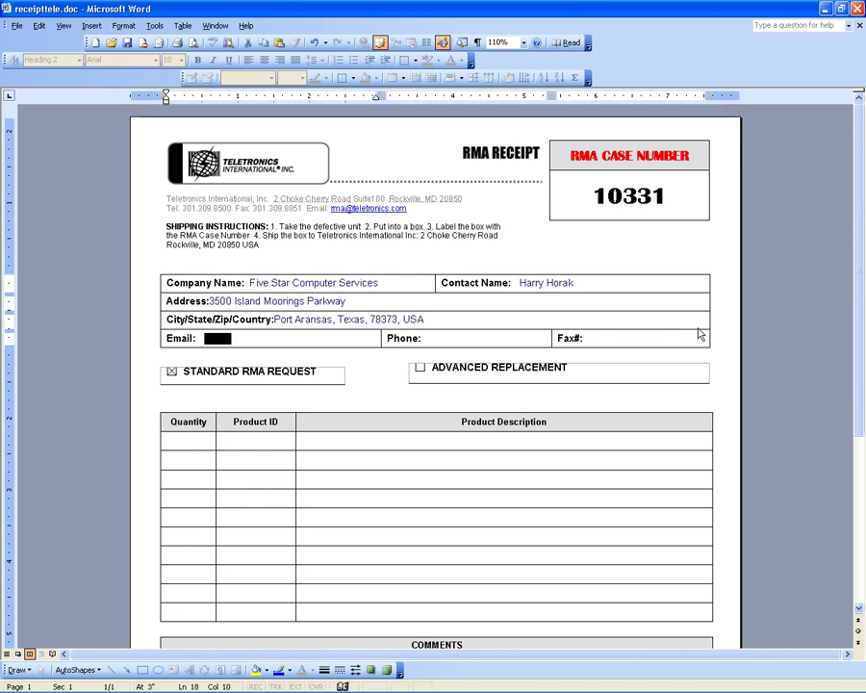
# Copy the customer's e-mail and phone number into the receipt's Email and Phone fields.
pyautogui.hotkey('alt', 'Tab')
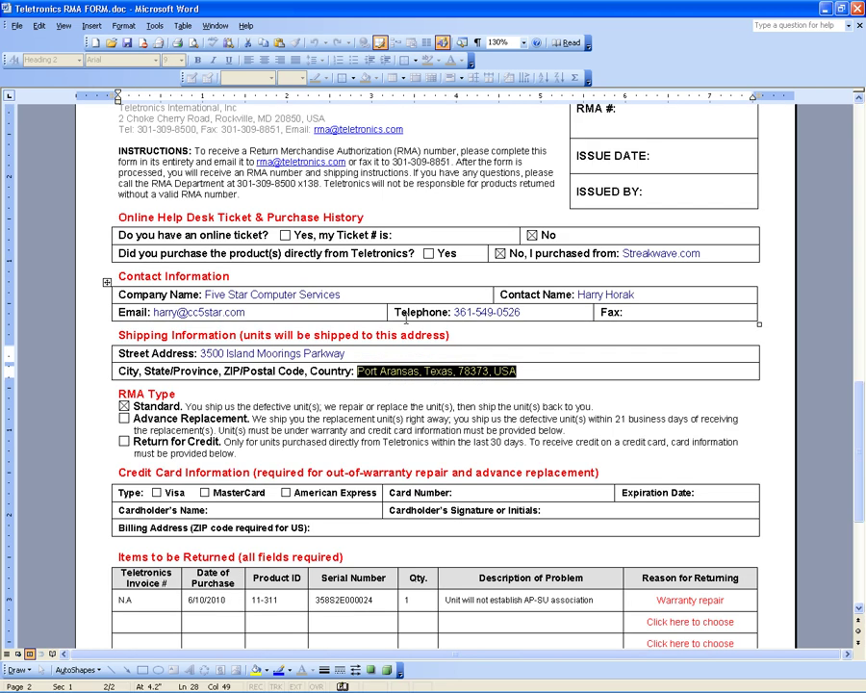
pyautogui.hotkey('shift', 'Tab')
pyautogui.hotkey('shift', 'Tab')
pyautogui.hotkey('shift', 'Tab')
pyautogui.hotkey('shift', 'Tab')
pyautogui.hotkey('ctrl', 'c')
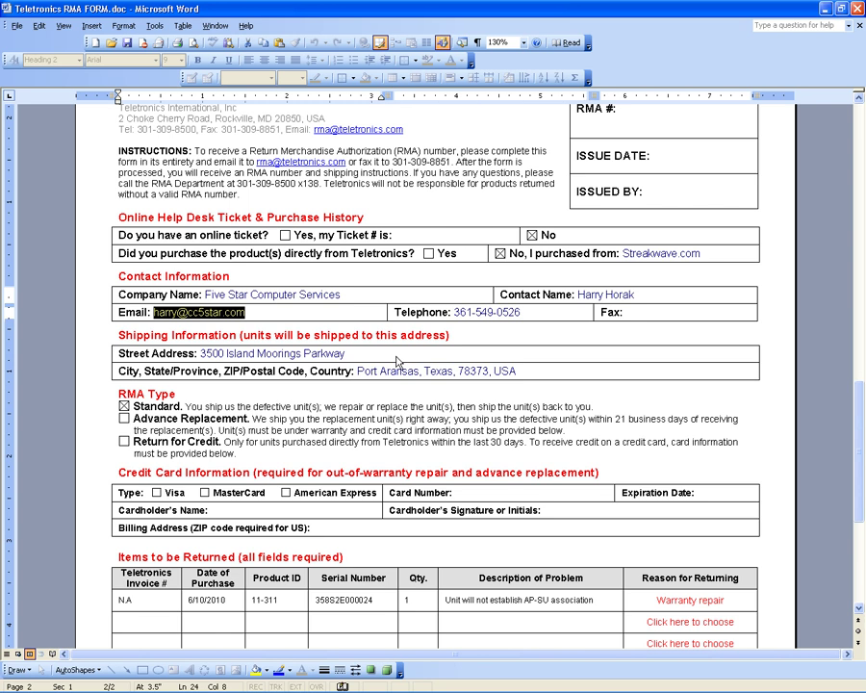
pyautogui.hotkey('alt', 'Tab')
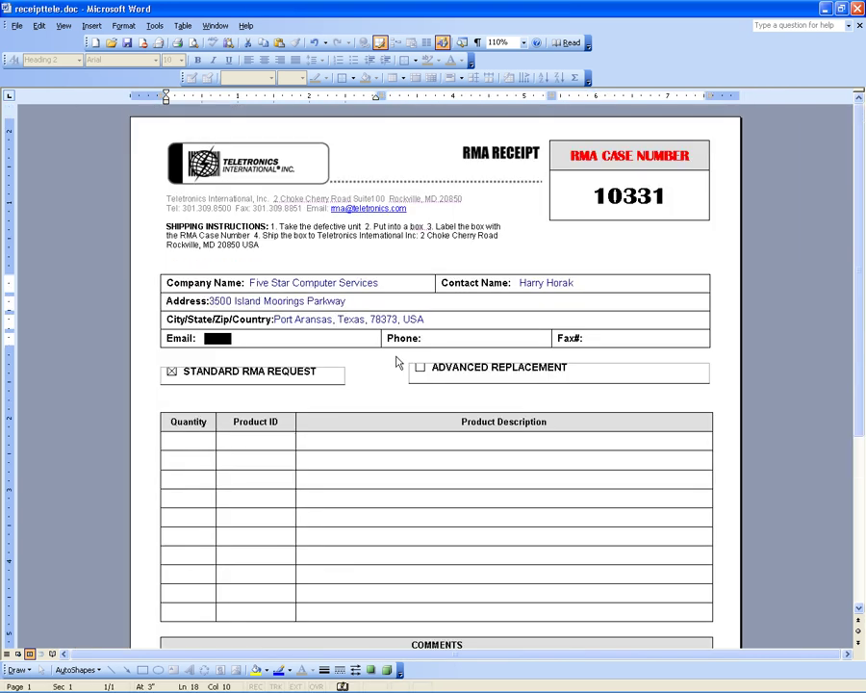
pyautogui.hotkey('ctrl', 'v')
pyautogui.press('Tab')
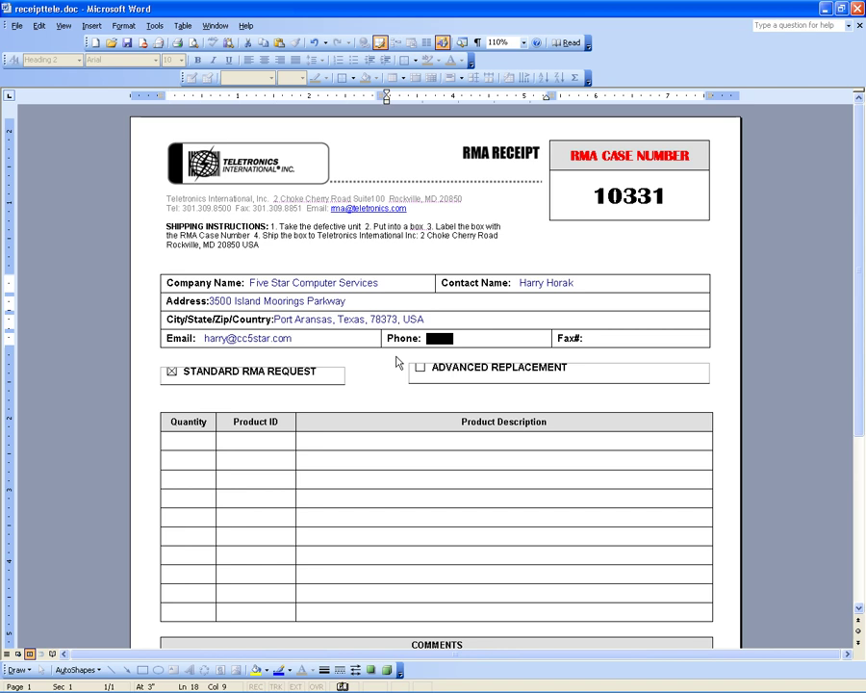
pyautogui.hotkey('alt', 'Tab')
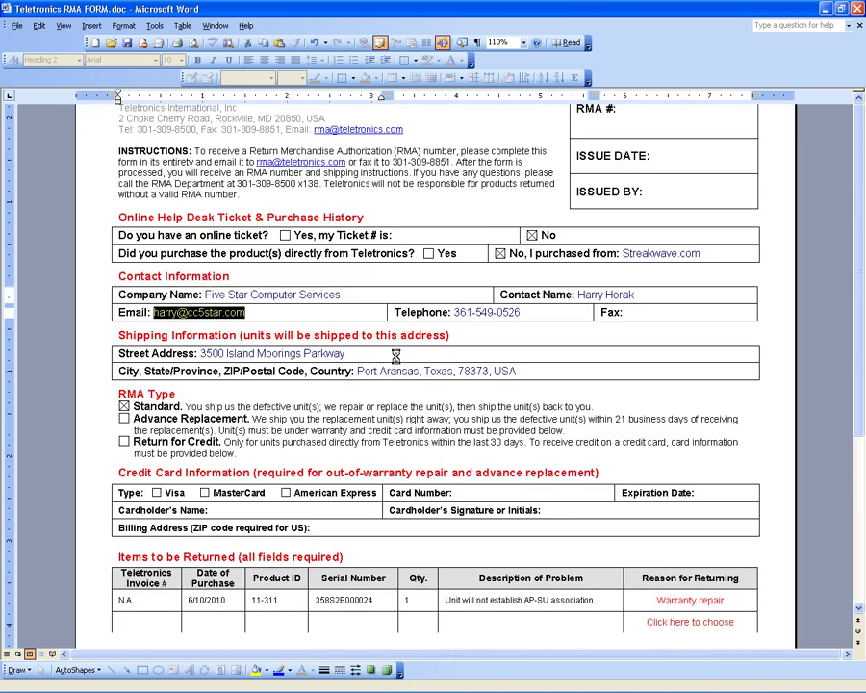
pyautogui.press('Tab')
pyautogui.hotkey('ctrl', 'c')
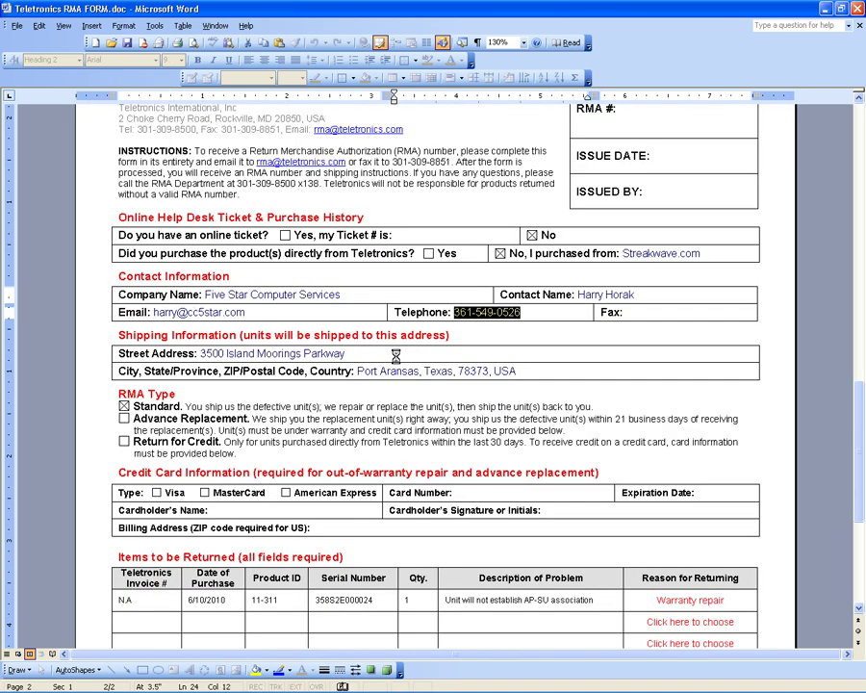
pyautogui.hotkey('alt', 'Tab')
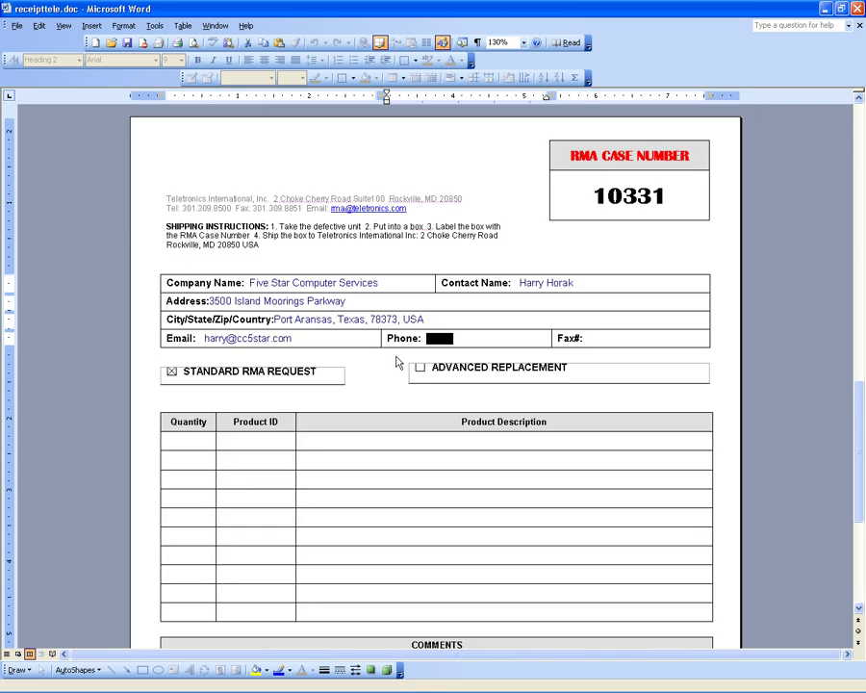
pyautogui.hotkey('ctrl', 'v')
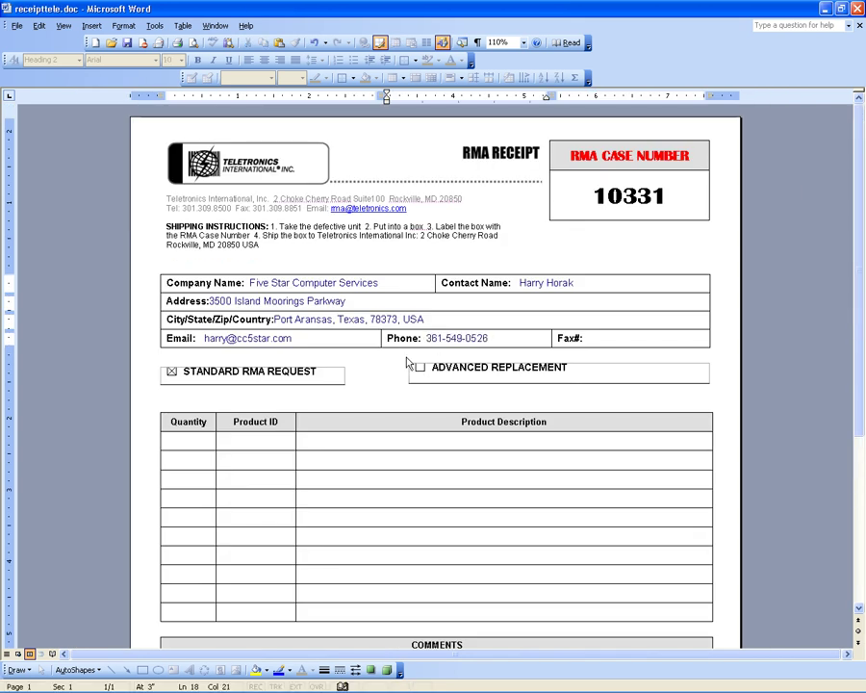
pyautogui.press('Tab')
pyautogui.hotkey('alt', 'Tab')
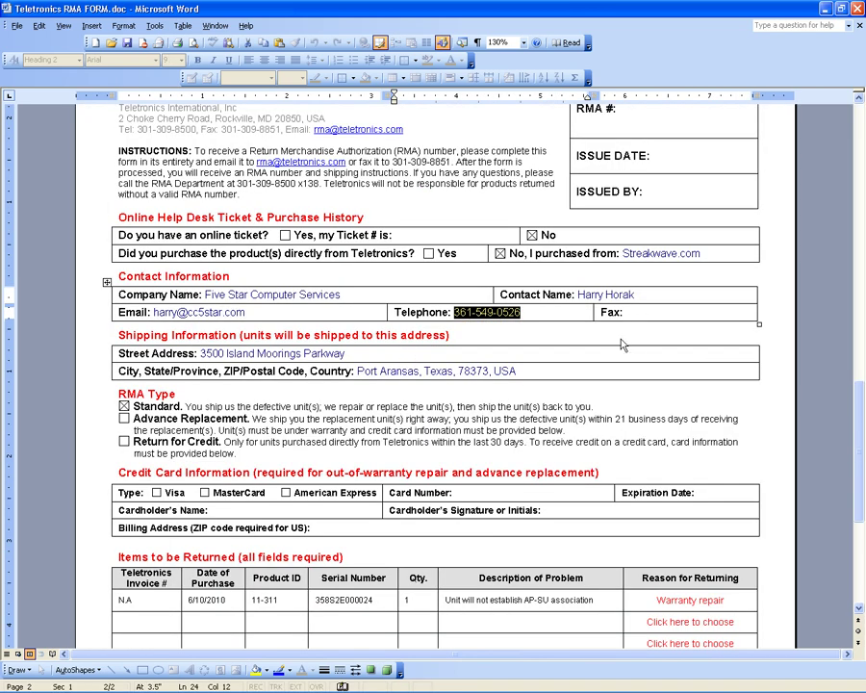
pyautogui.hotkey('alt', 'Tab')
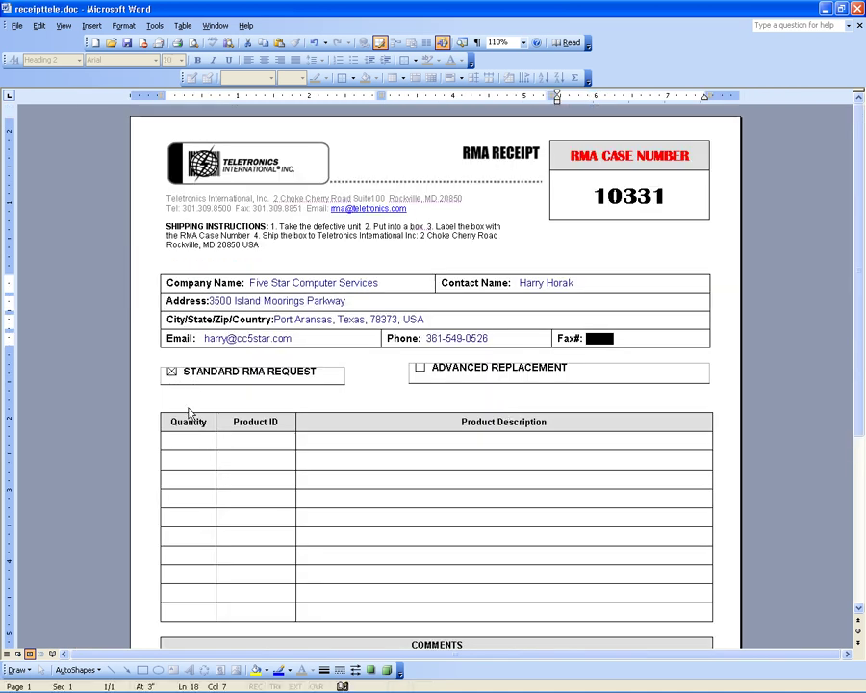
pyautogui.hotkey('alt', 'Tab')
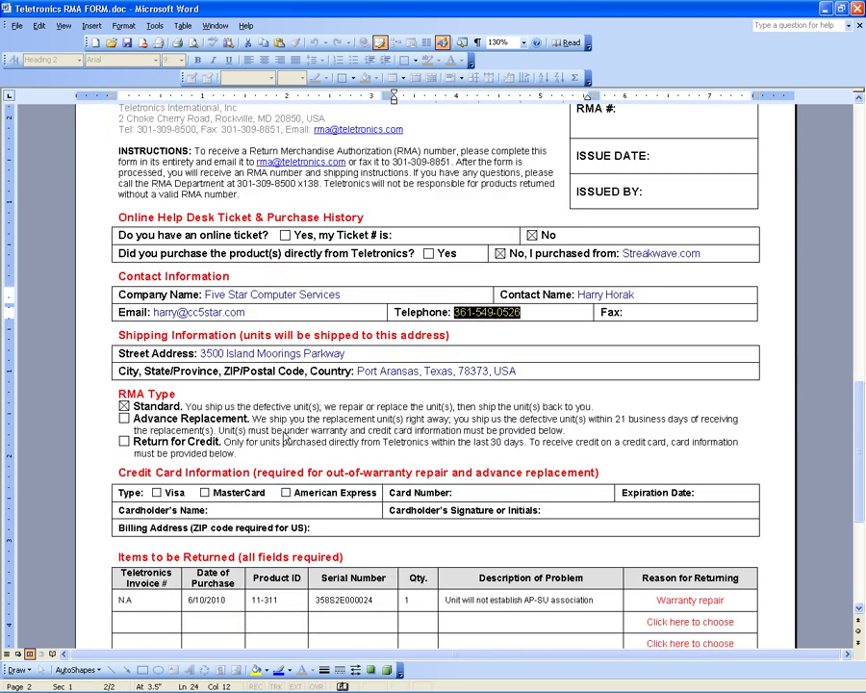
pyautogui.hotkey('alt', 'Tab')
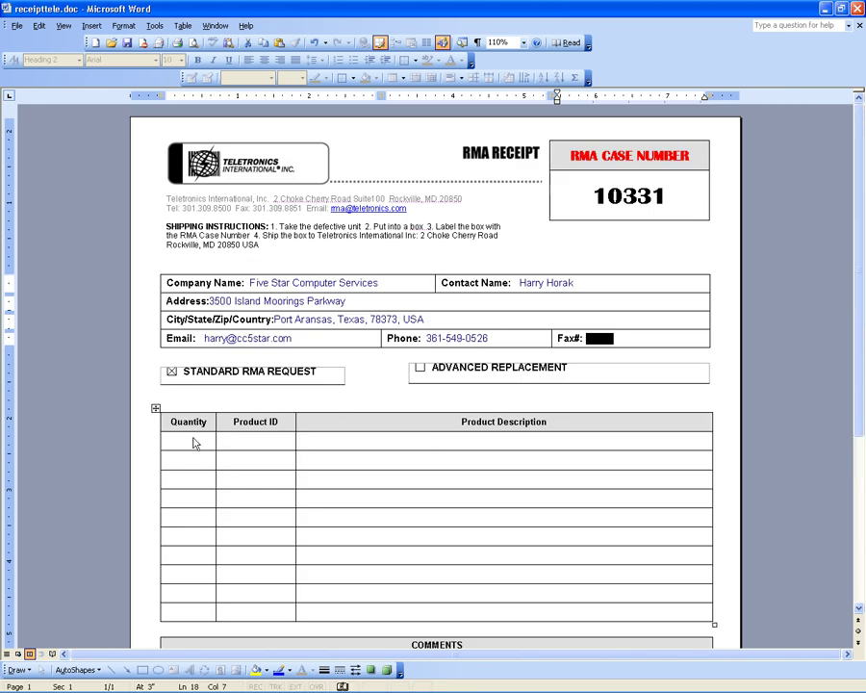
# Enter quantity 1 and look up the returned item's product ID in the RMA registration window.
pyautogui.click(188, 442)
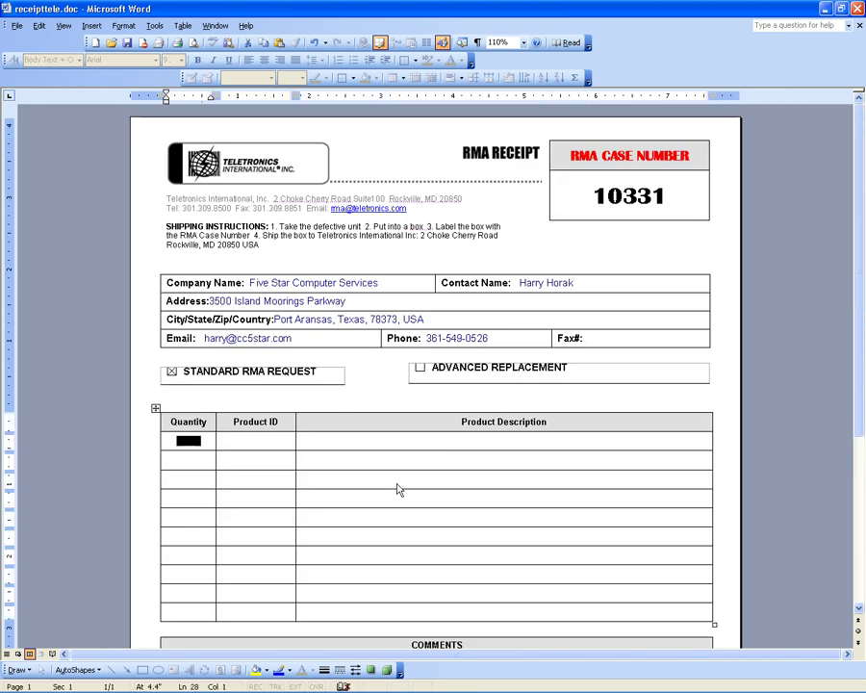
pyautogui.write('1')
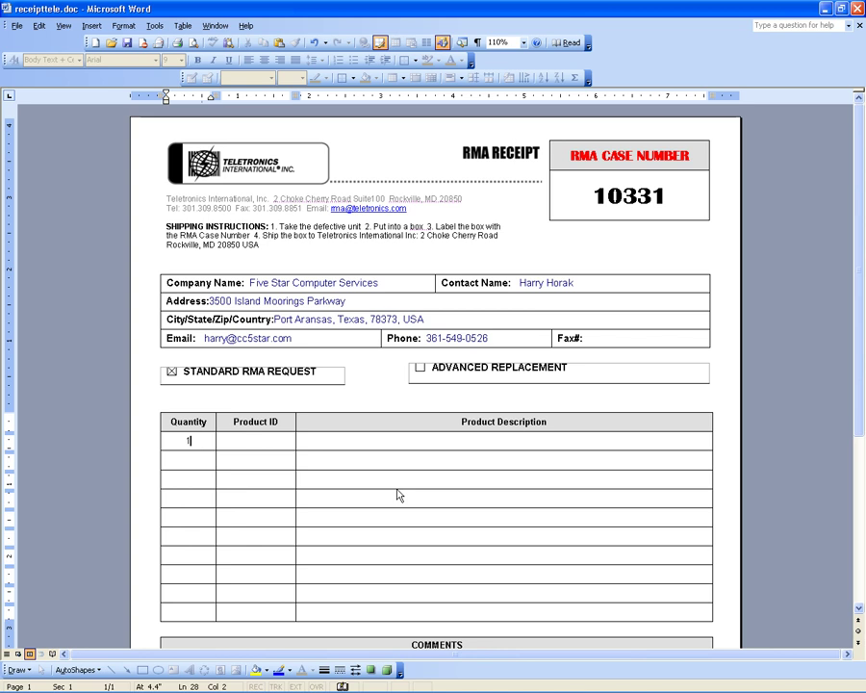
pyautogui.hotkey('alt', 'Tab')
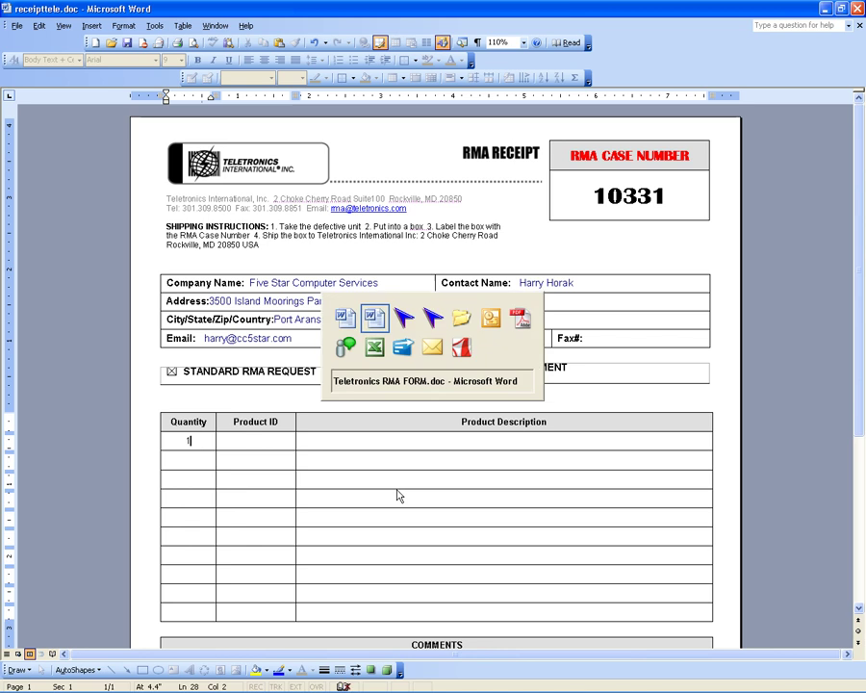
pyautogui.hotkey('alt', 'Tab')
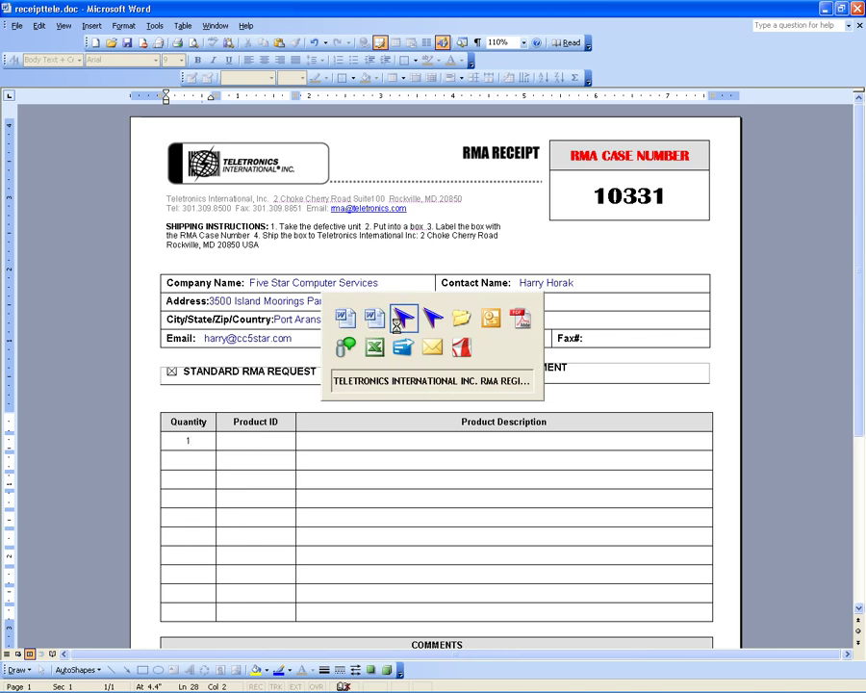
pyautogui.click(404, 327)
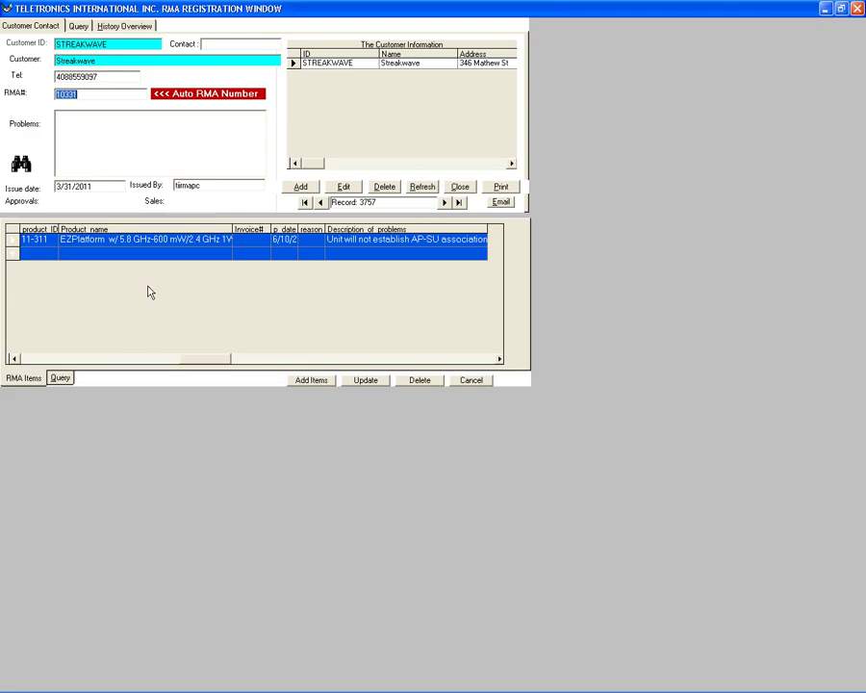
pyautogui.click(34, 240)
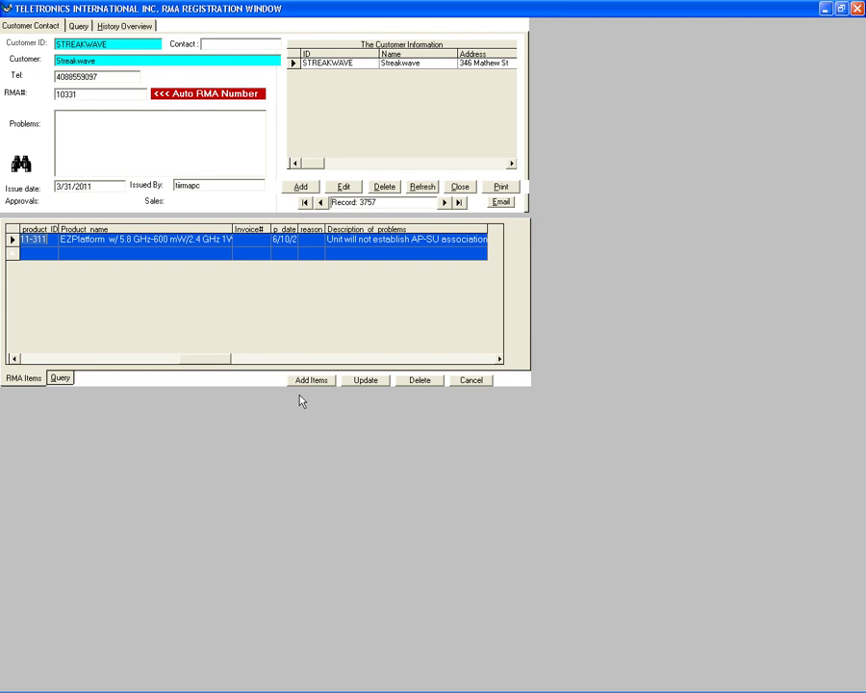
pyautogui.hotkey('alt', 'Tab')
pyautogui.hotkey('alt', 'Tab')
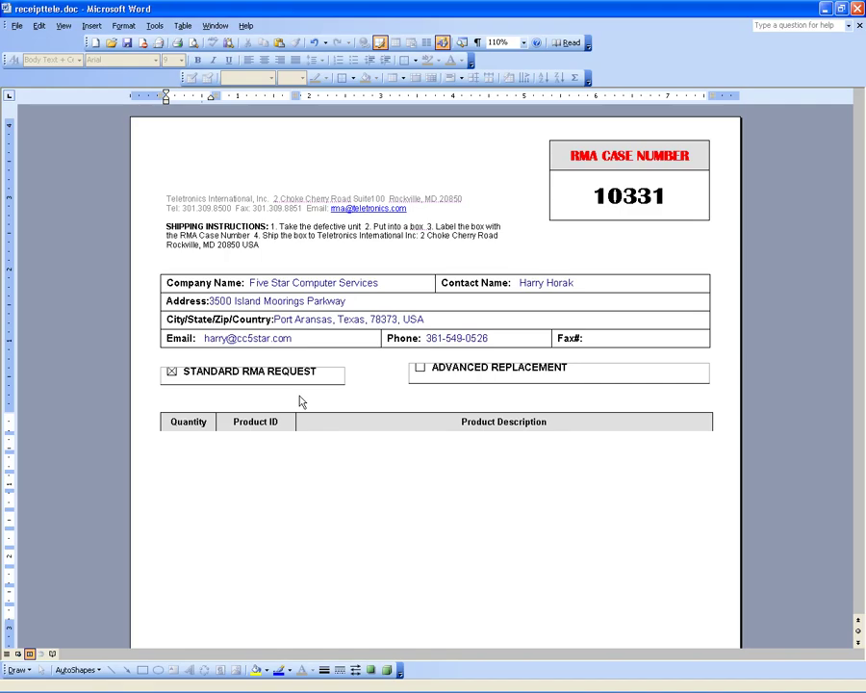
# Enter item 11-311 described as 'EZPlatform w/ 5.8 GHz-600 mW/2.4 GHz 1W AP'.
pyautogui.write('1')
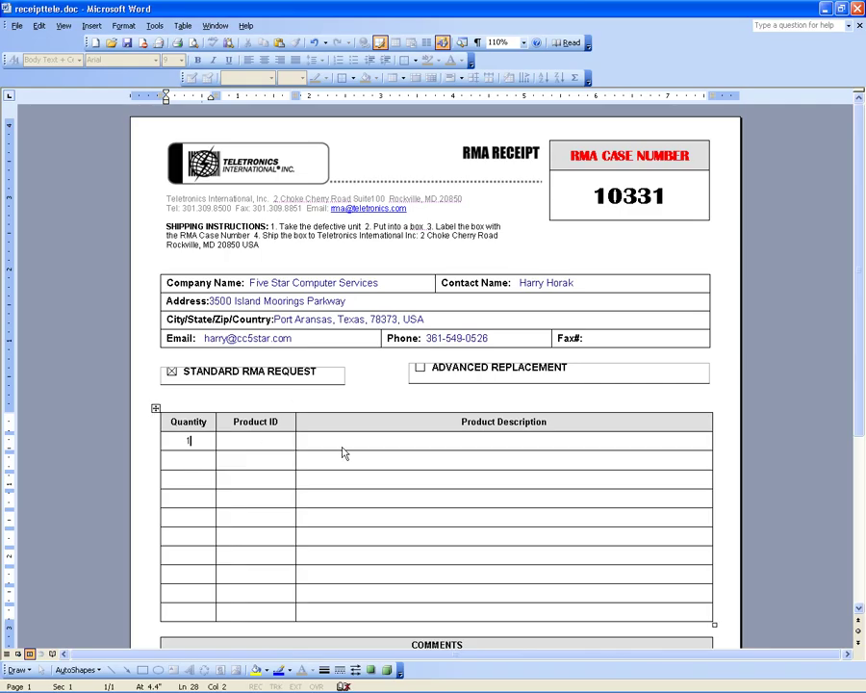
pyautogui.press('Tab')
pyautogui.write('11-311')
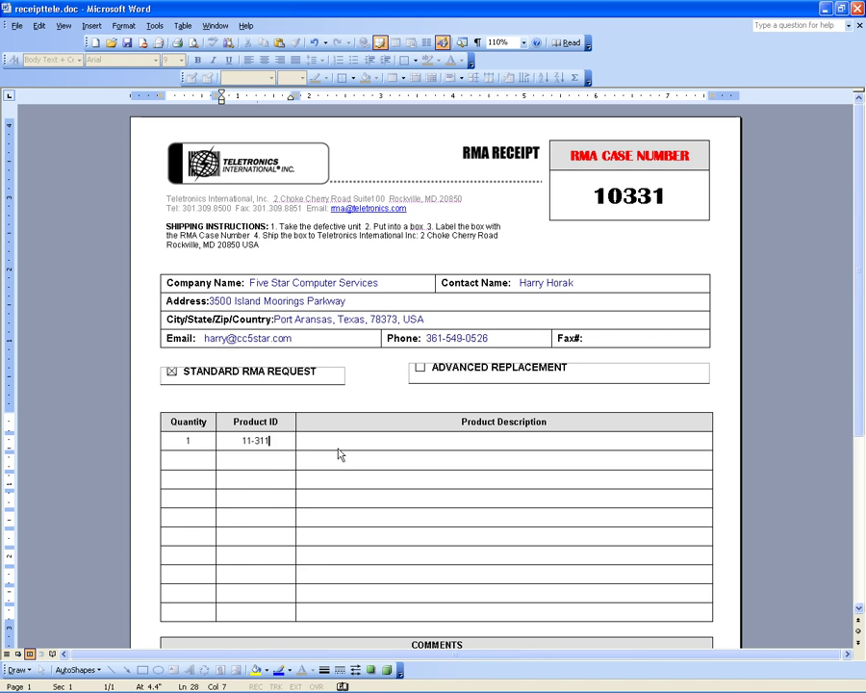
pyautogui.press('Tab')
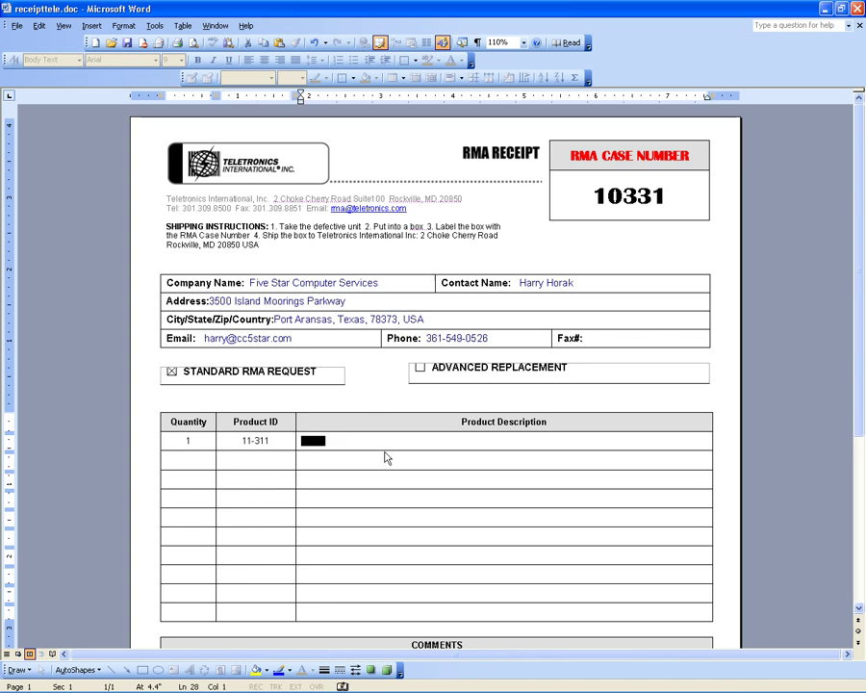
pyautogui.hotkey('alt', 'Tab')
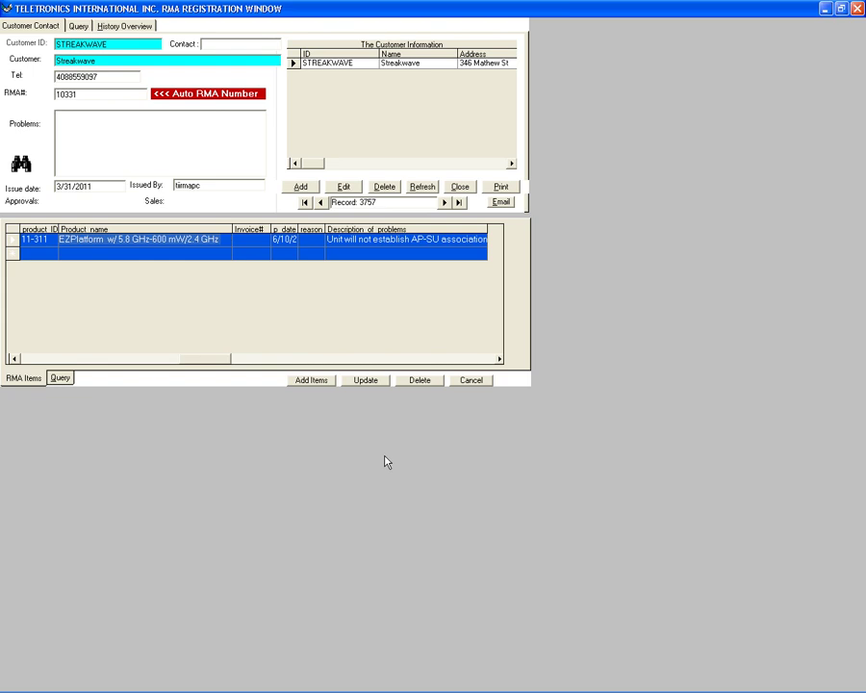
pyautogui.hotkey('alt', 'Tab')
pyautogui.hotkey('alt', 'Tab')
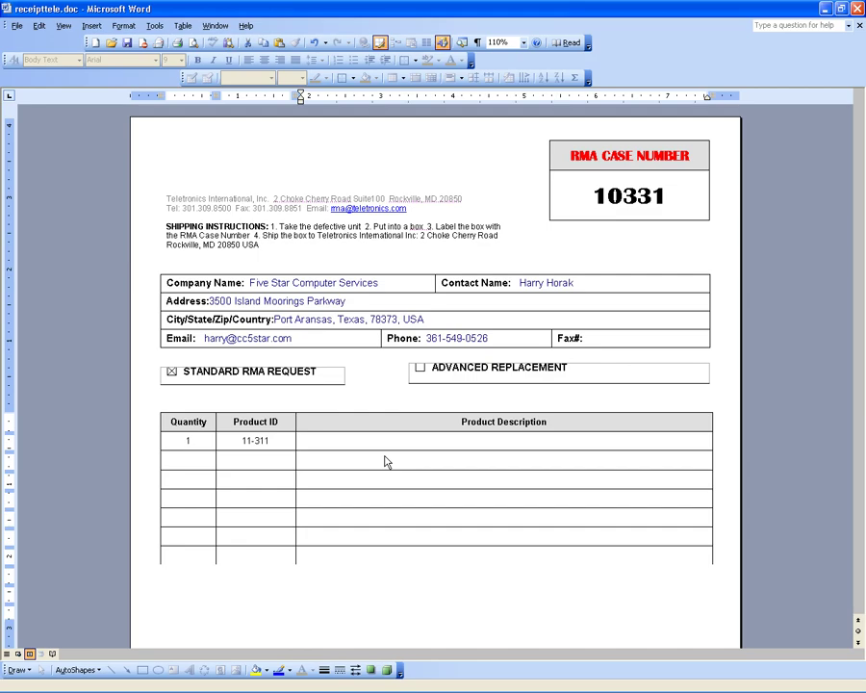
pyautogui.write('EZPlatform  w/ 5.8 GHz-600 mW/2.4 GHz 1W AP')
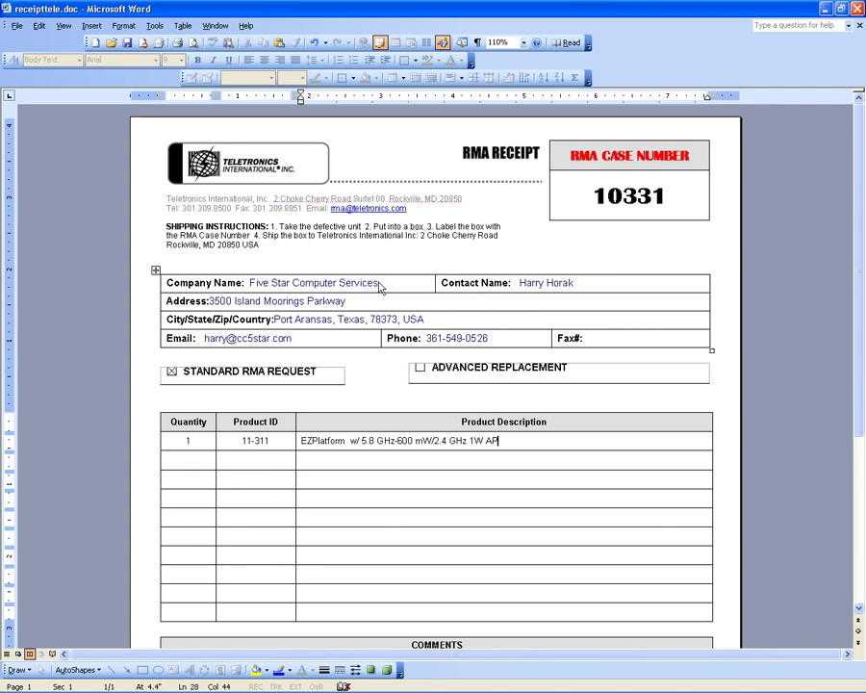
pyautogui.click(548, 286)
# Save the receipt as 'Five Star Computer Services 10331.doc'.
pyautogui.hotkey('shift', 'Tab')
pyautogui.hotkey('ctrl', 'c')
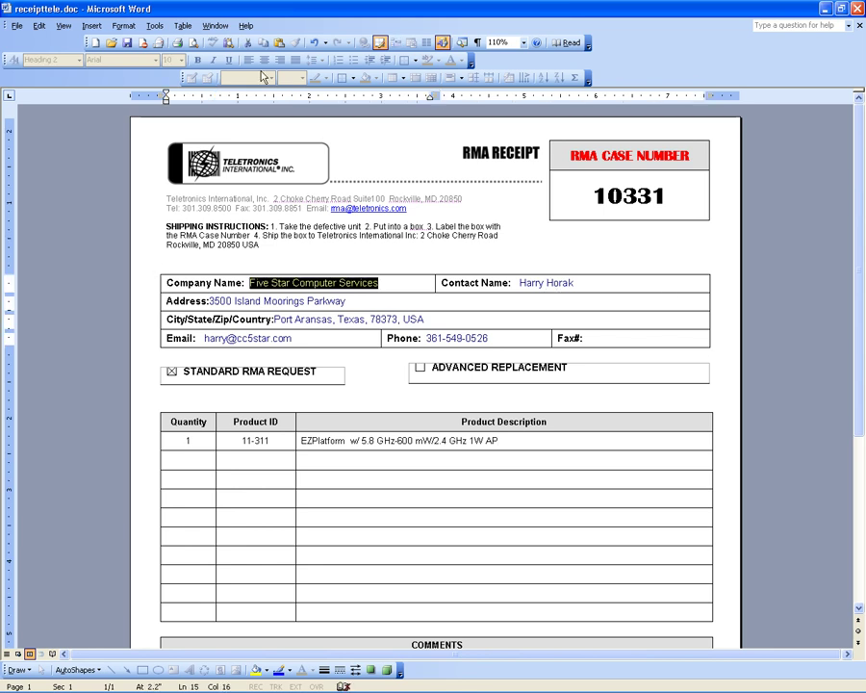
pyautogui.click(17, 25)
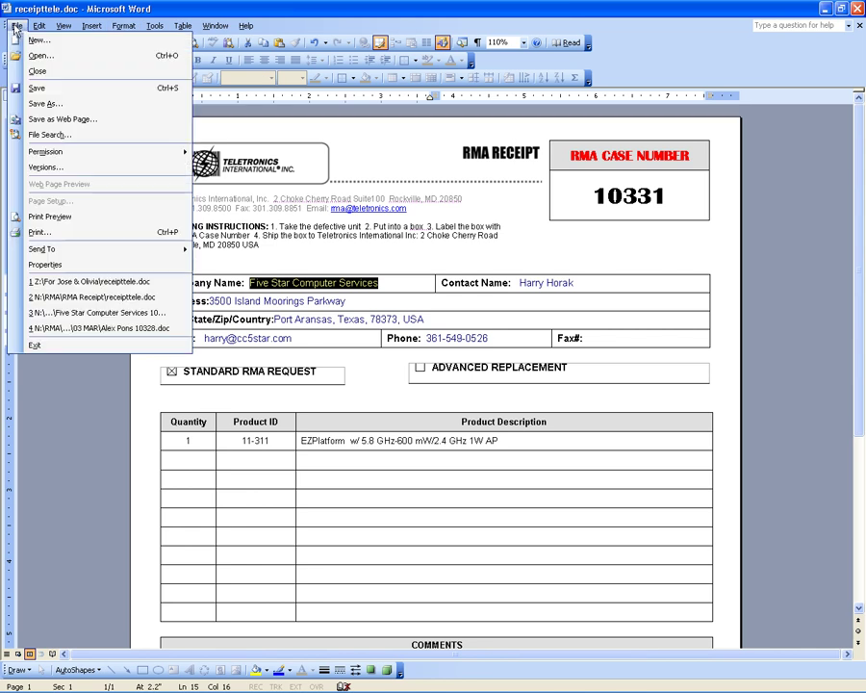
pyautogui.click(59, 104)
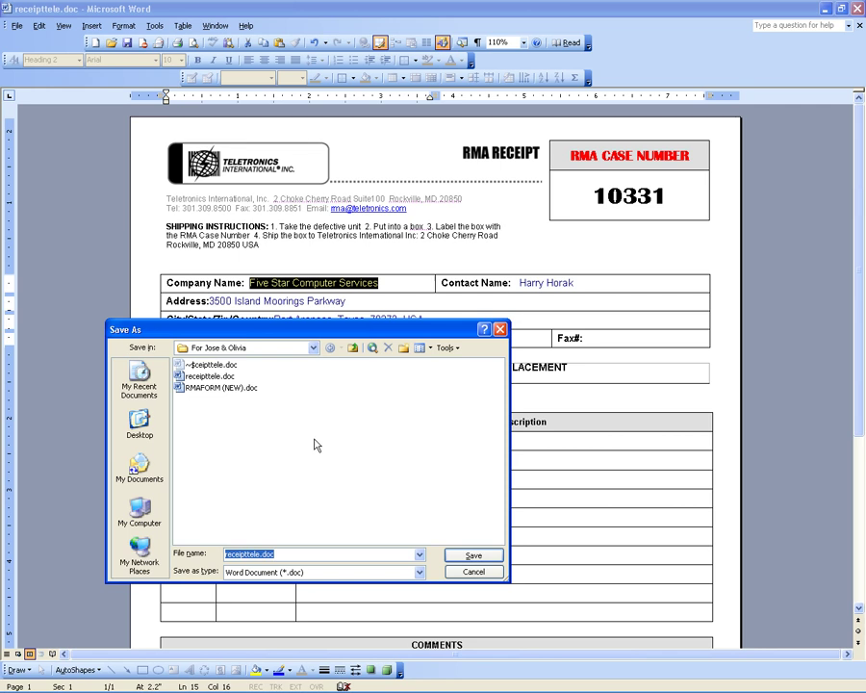
pyautogui.click(258, 555)
pyautogui.moveTo(258, 554); pyautogui.dragTo(197, 560)
pyautogui.hotkey('ctrl', 'v')
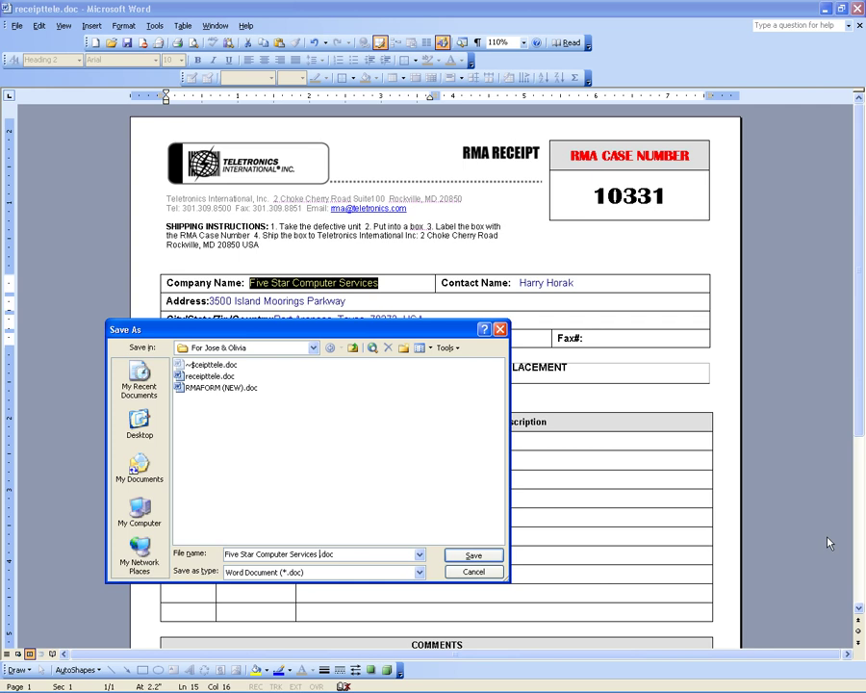
pyautogui.write('10331')
pyautogui.click(472, 557)
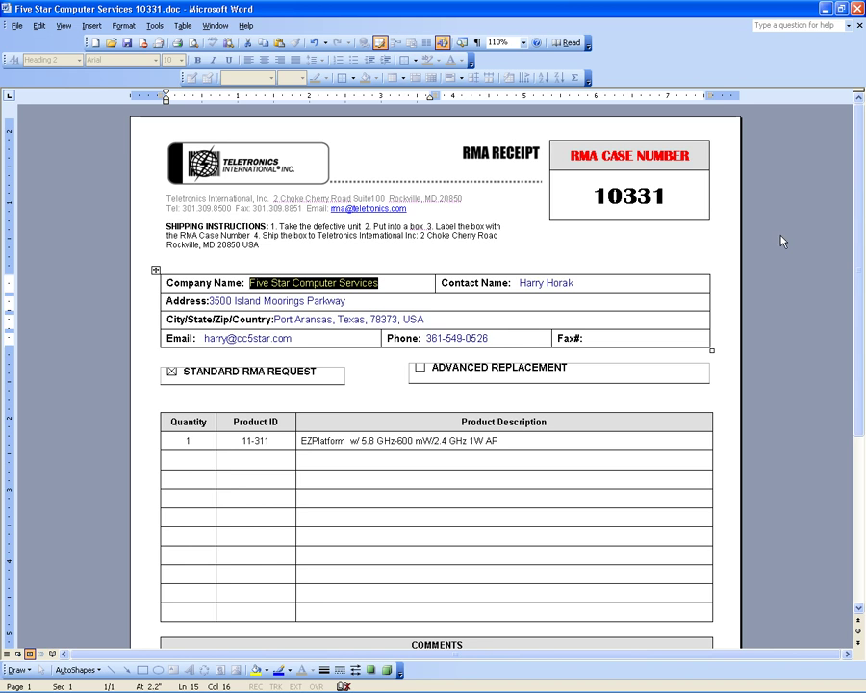
# Close Teletronics RMA FORM.doc and return to the Request RMA email.
pyautogui.hotkey('alt', 'Tab')
pyautogui.hotkey('alt', 'Tab')
pyautogui.hotkey('alt', 'Tab')
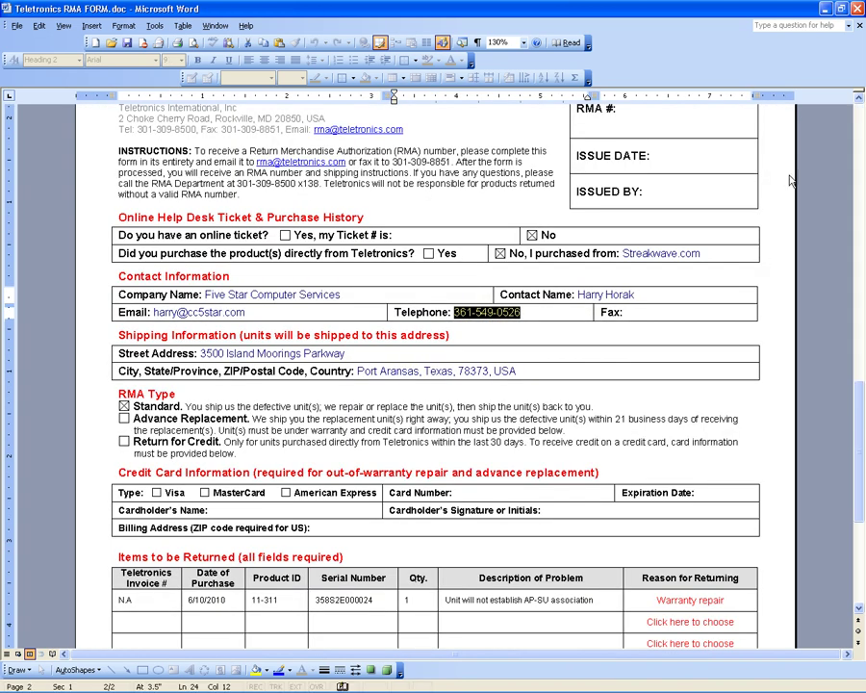
pyautogui.click(859, 27)
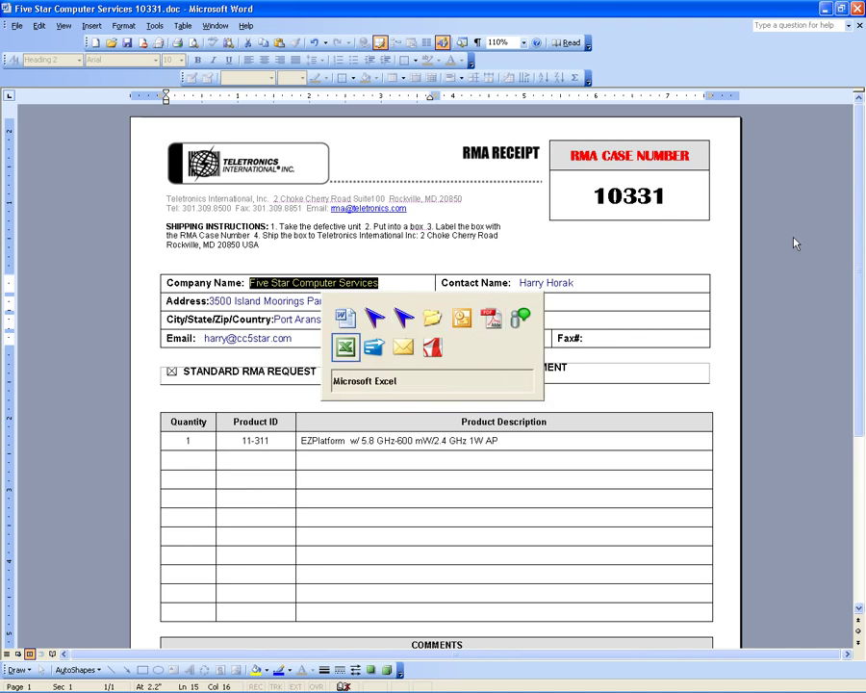
pyautogui.hotkey('alt', 'Tab')
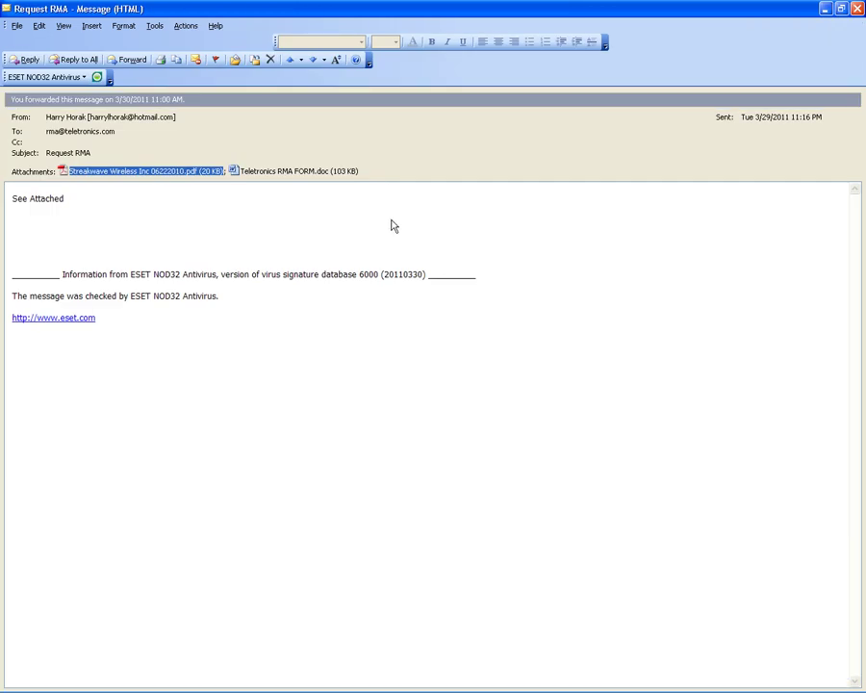
# Attempt to forward Request RMA, decline the open-attachment warning, and go to the Streakwave PDF.
pyautogui.click(229, 187)
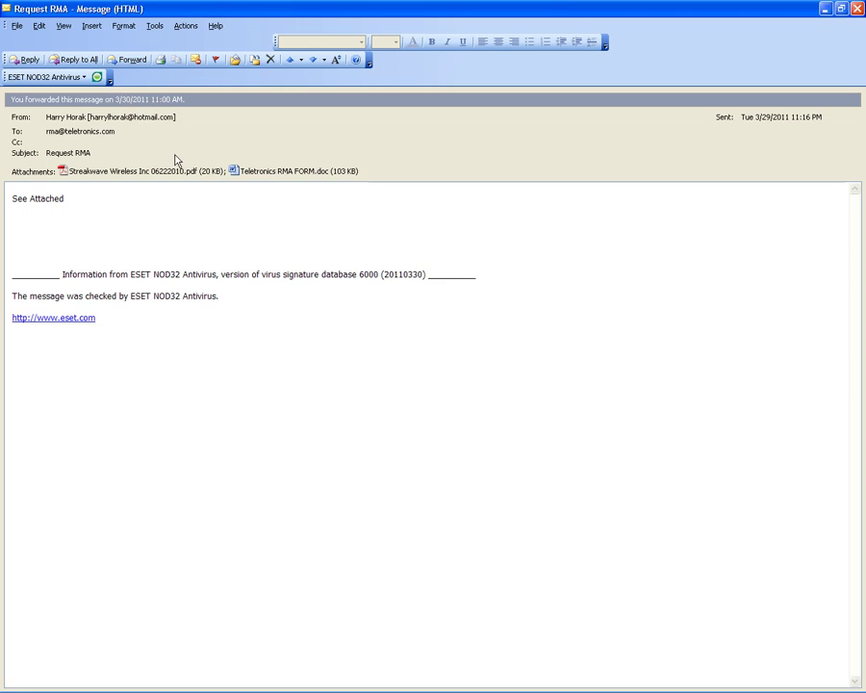
pyautogui.click(133, 61)
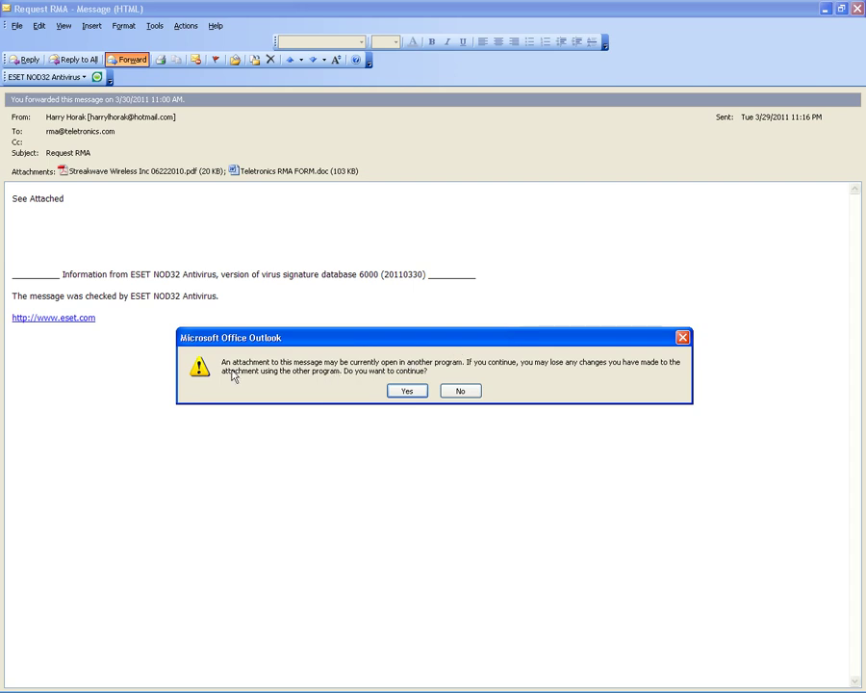
pyautogui.click(460, 391)
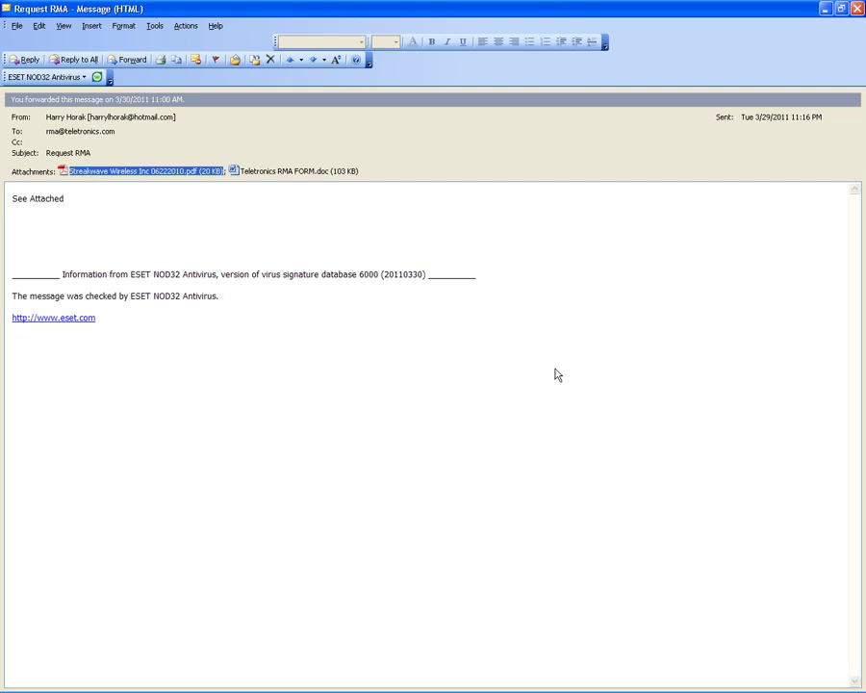
pyautogui.hotkey('alt', 'Tab')
pyautogui.press('Tab')
pyautogui.press('Tab')
pyautogui.press('Tab')
pyautogui.press('Tab')
pyautogui.press('Tab')
pyautogui.press('Tab')
pyautogui.press('Tab')
pyautogui.press('Tab')
pyautogui.press('Tab')
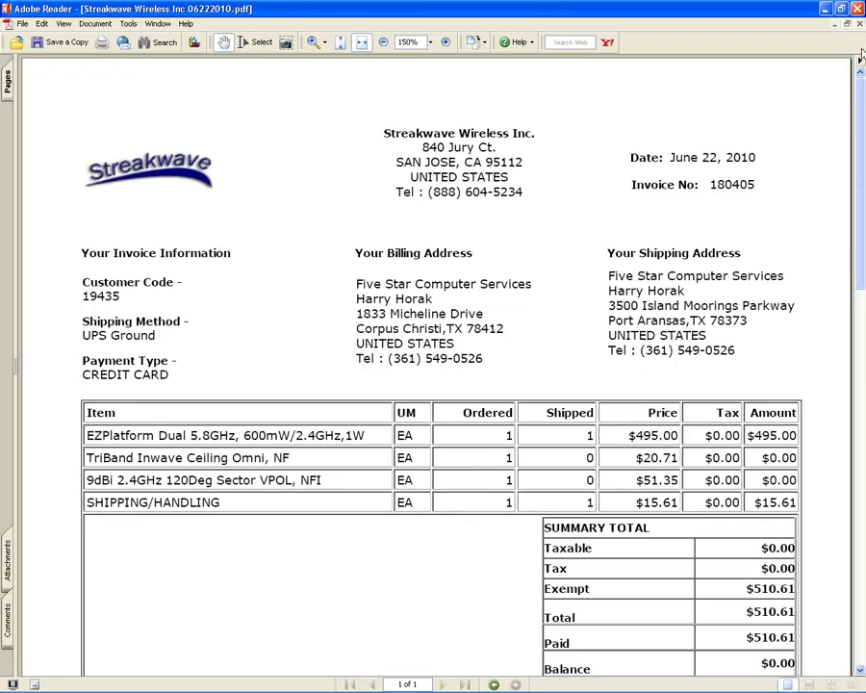
# Close Streakwave Wireless Inc 06222010.pdf in Adobe Reader and return to the Outlook message.
pyautogui.click(859, 27)
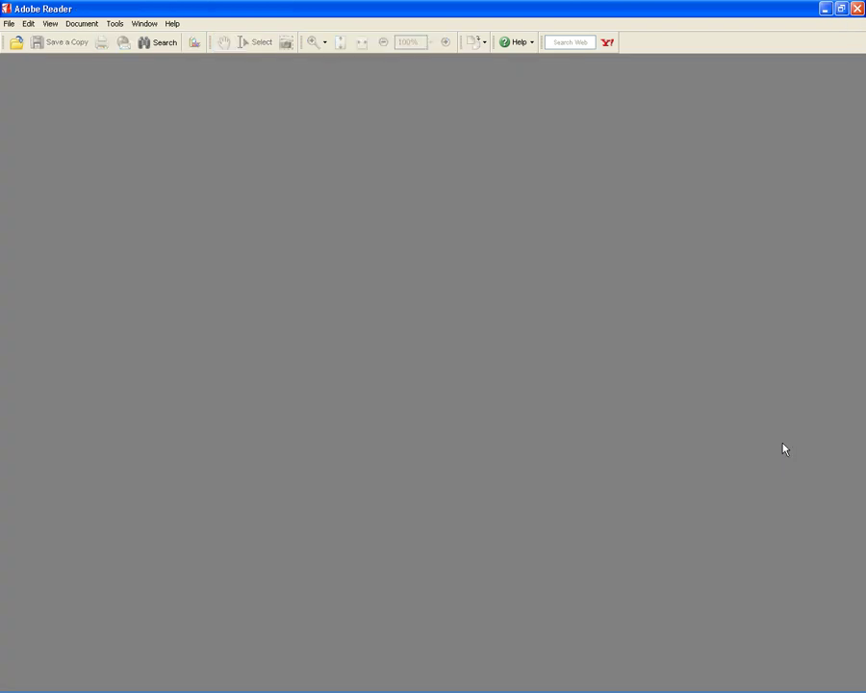
pyautogui.hotkey('alt', 'Tab')
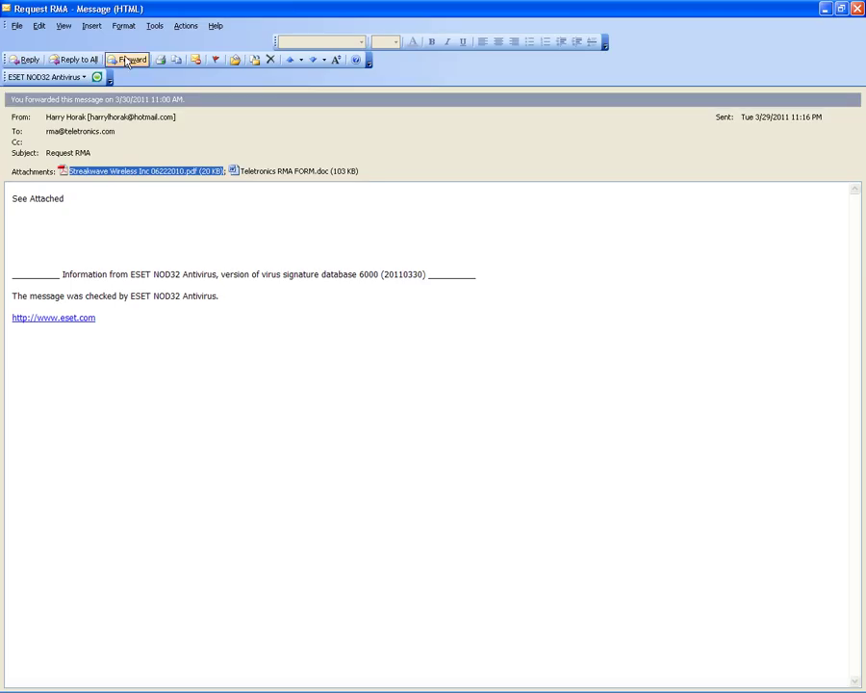
# Forward Request RMA, creating a FW: draft with the Streakwave PDF and Teletronics RMA FORM.doc attached.
pyautogui.click(127, 58)
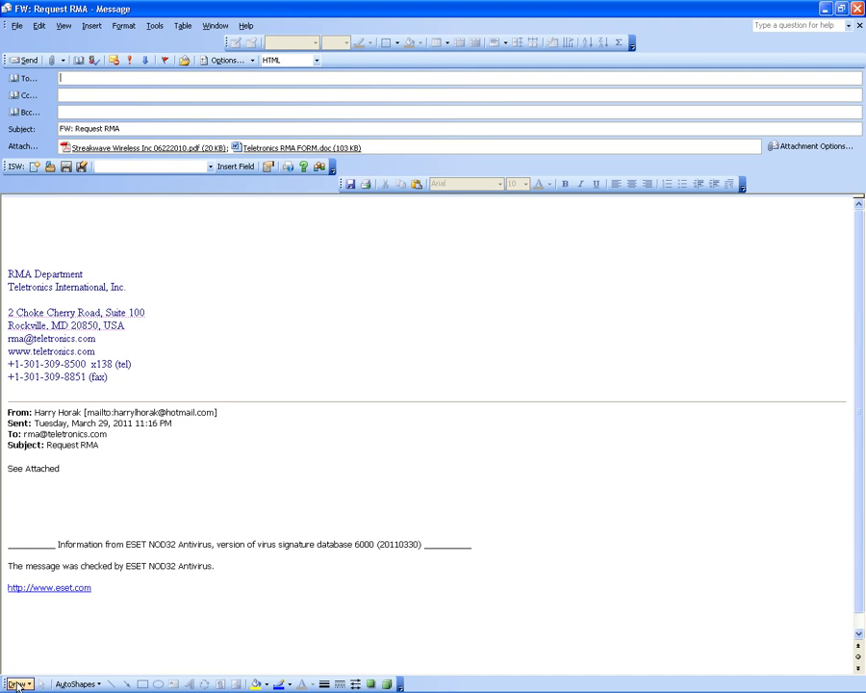
pyautogui.moveTo(20, 689)
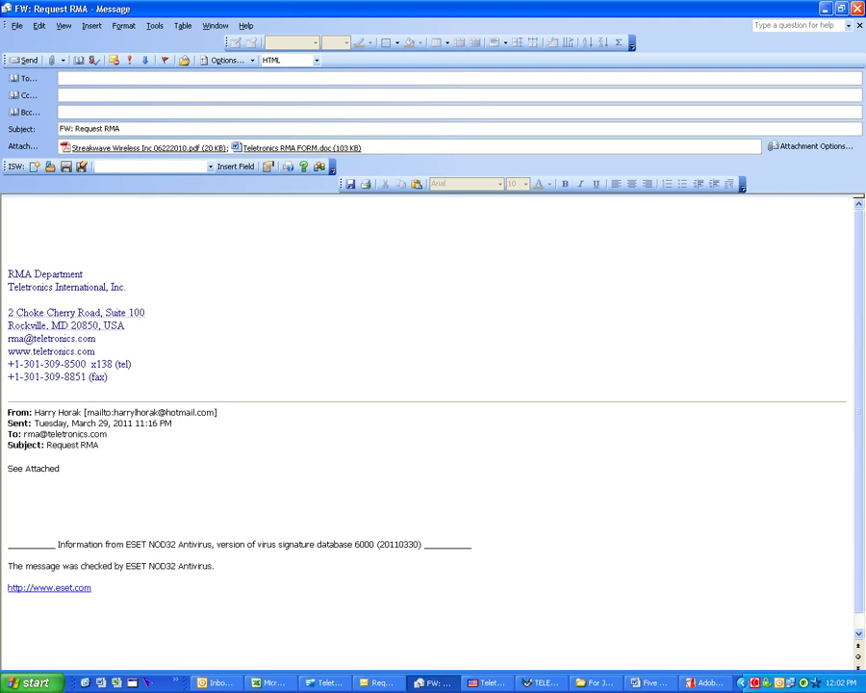
# Open approved rma.txt.txt in Notepad from the RMA Template for Approval Receiving and Shipping folder.
pyautogui.click(82, 681)
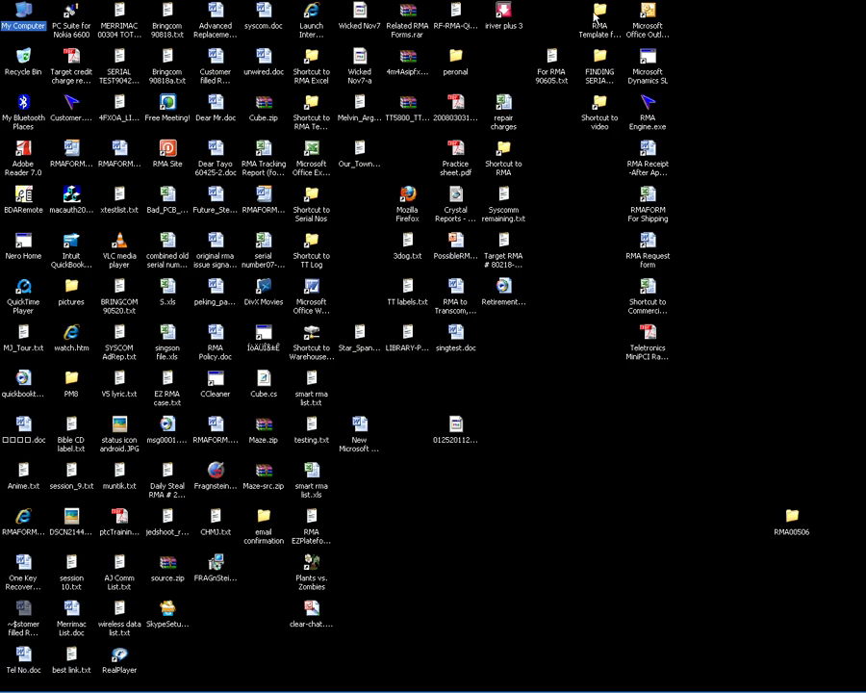
pyautogui.click(599, 14)
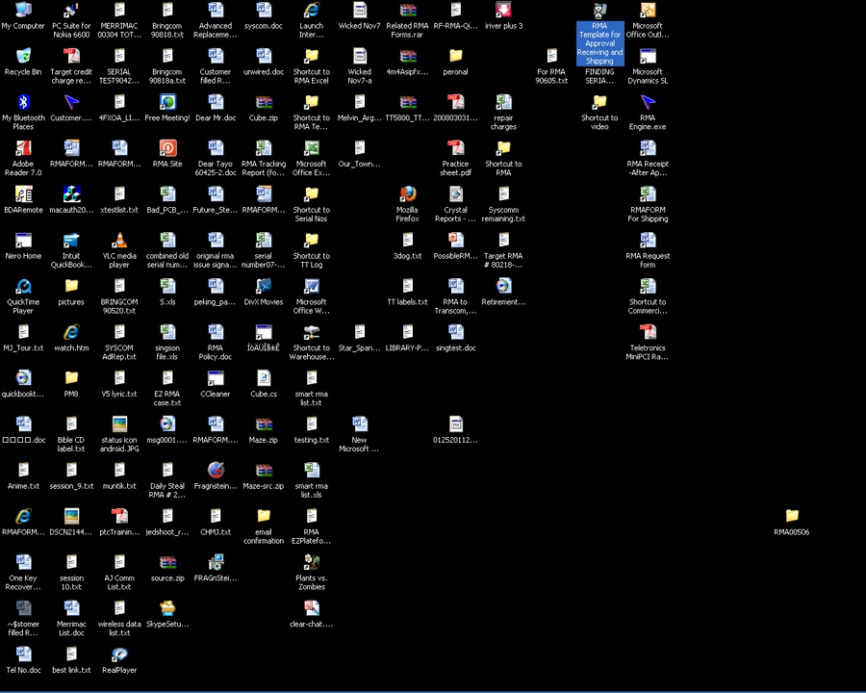
pyautogui.doubleClick(600, 13)
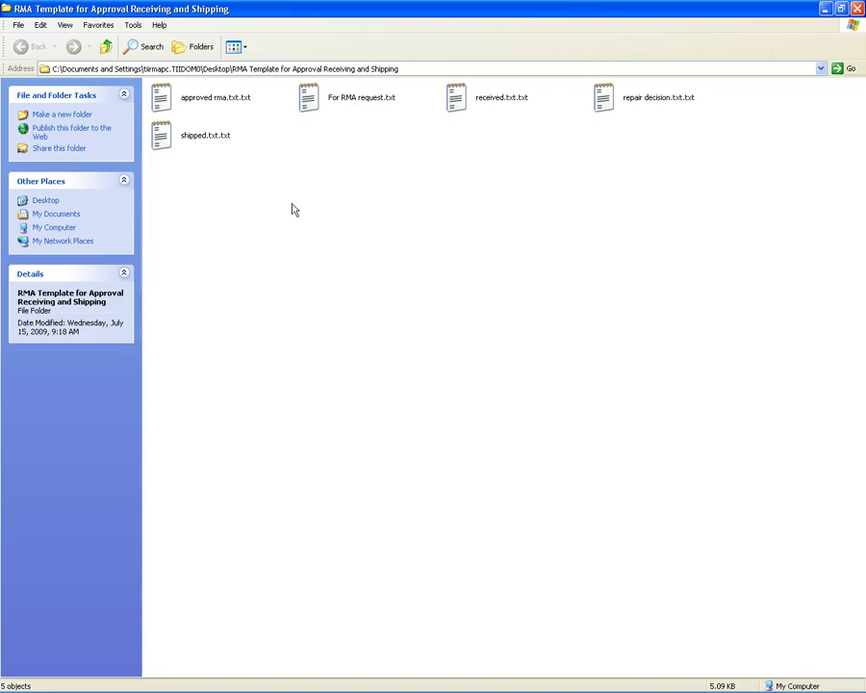
pyautogui.click(163, 100)
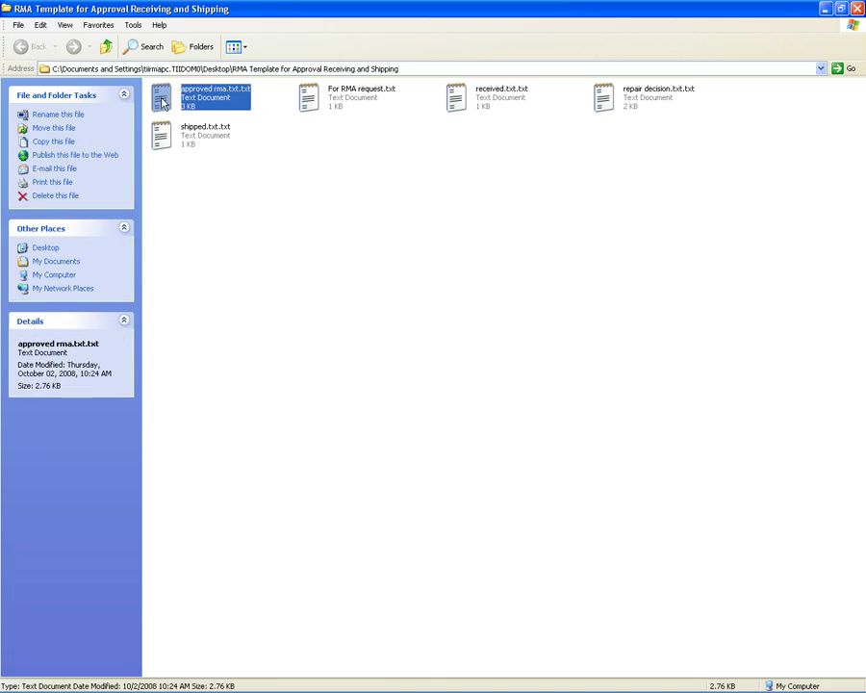
pyautogui.doubleClick(162, 101)
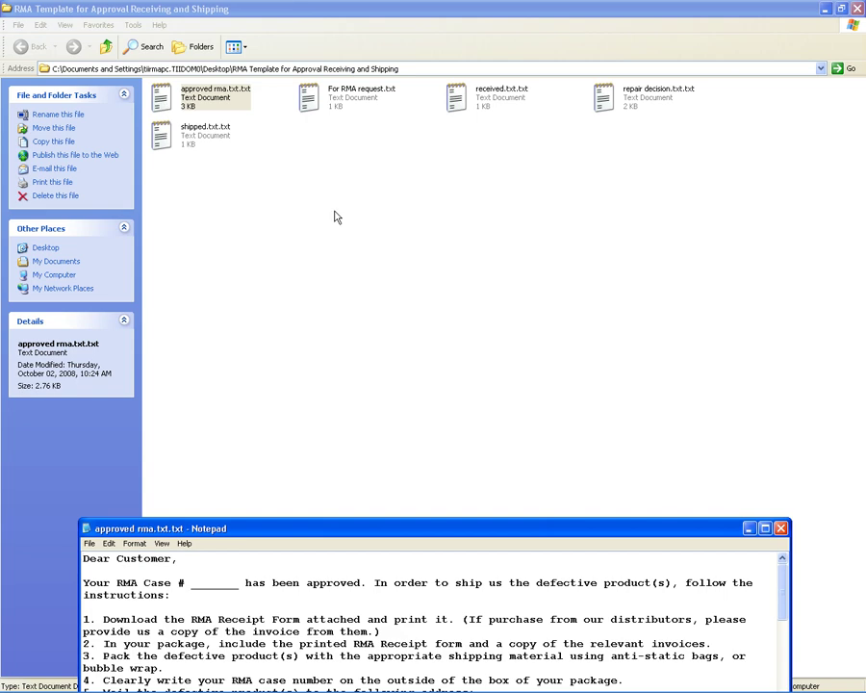
# Maximize Notepad, select the whole approved-RMA letter text, and return to the FW: Request RMA message.
pyautogui.click(766, 529)
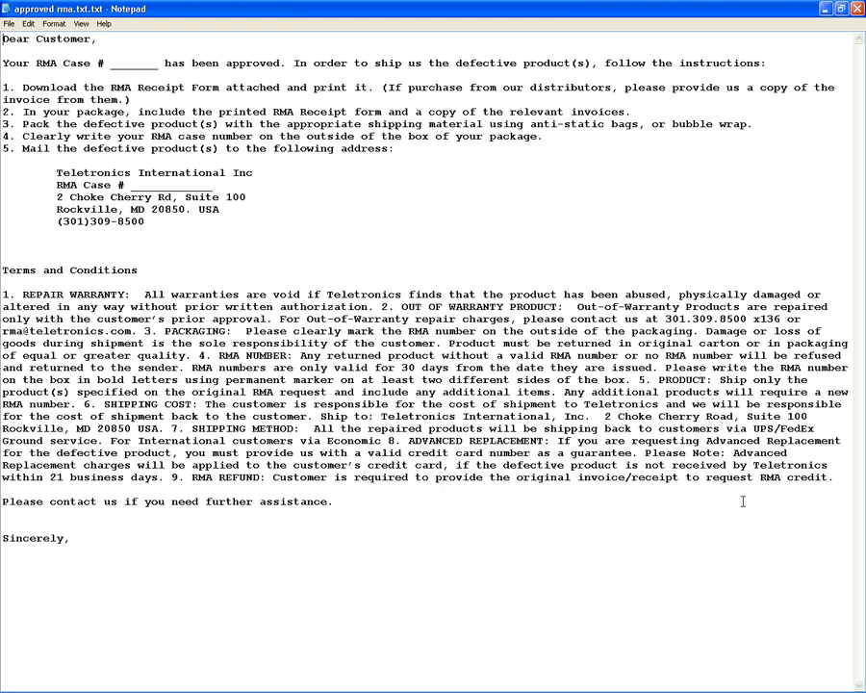
pyautogui.hotkey('ctrl', 'a')
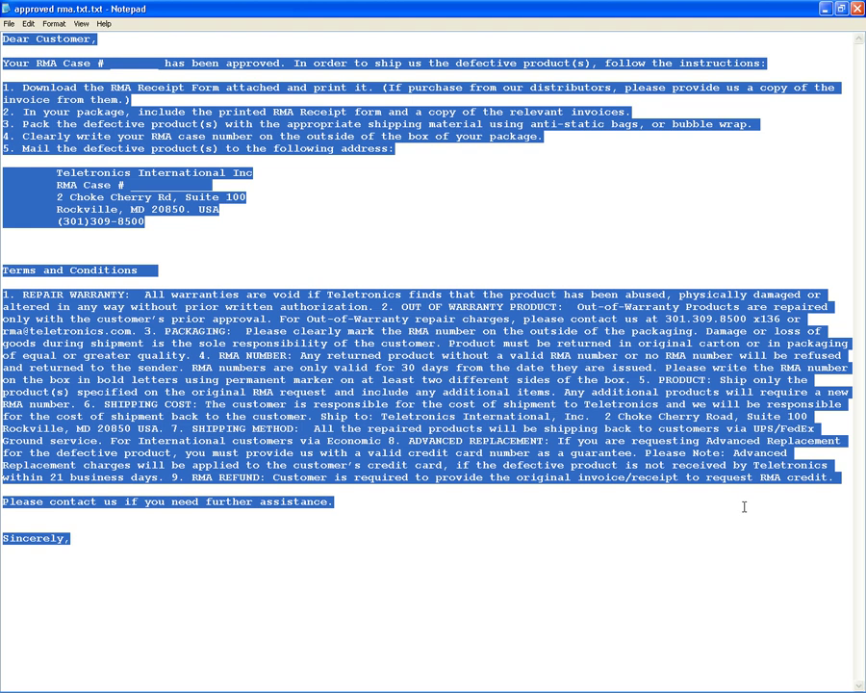
pyautogui.hotkey('alt', 'Tab')
pyautogui.hotkey('alt', 'Tab')
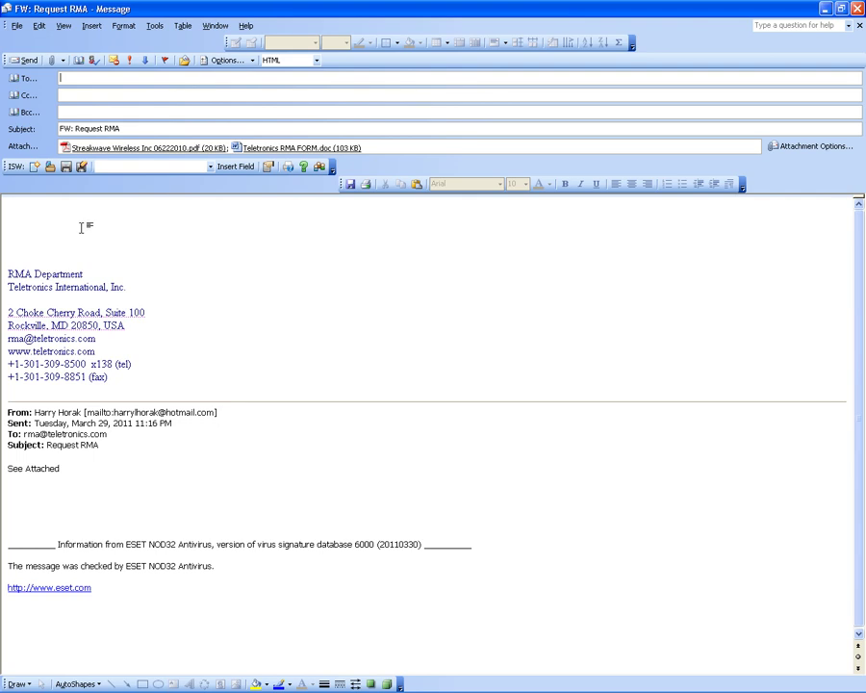
# Paste the approval letter at the top of the body and enter 10331 in both RMA Case # blanks.
pyautogui.click(77, 205)
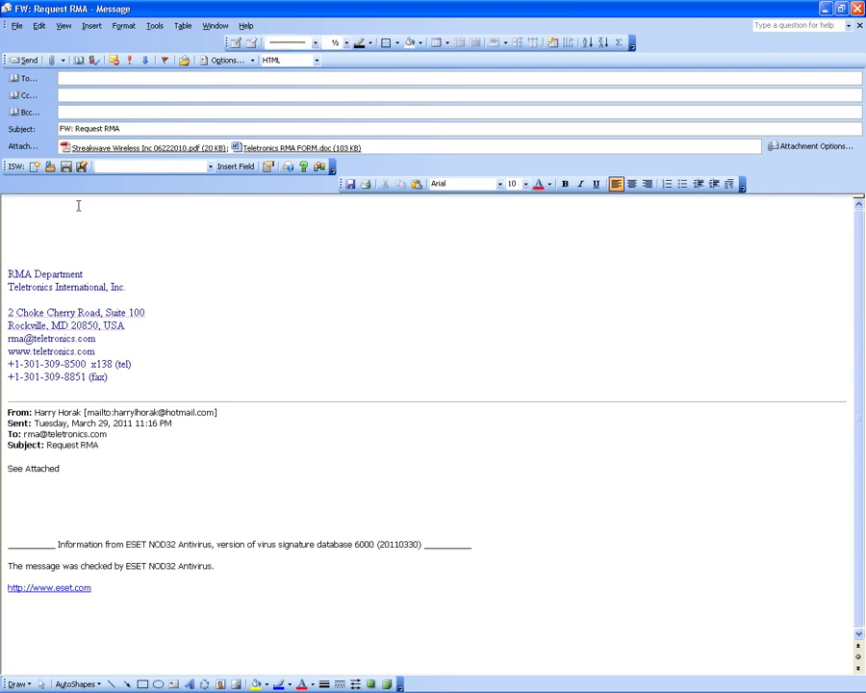
pyautogui.hotkey('ctrl', 'v')
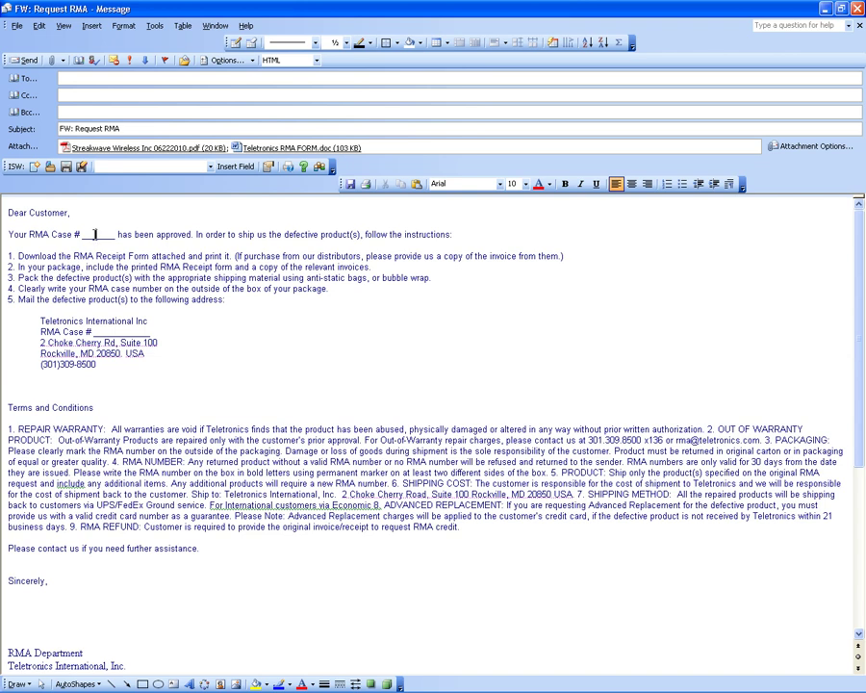
pyautogui.doubleClick(95, 234)
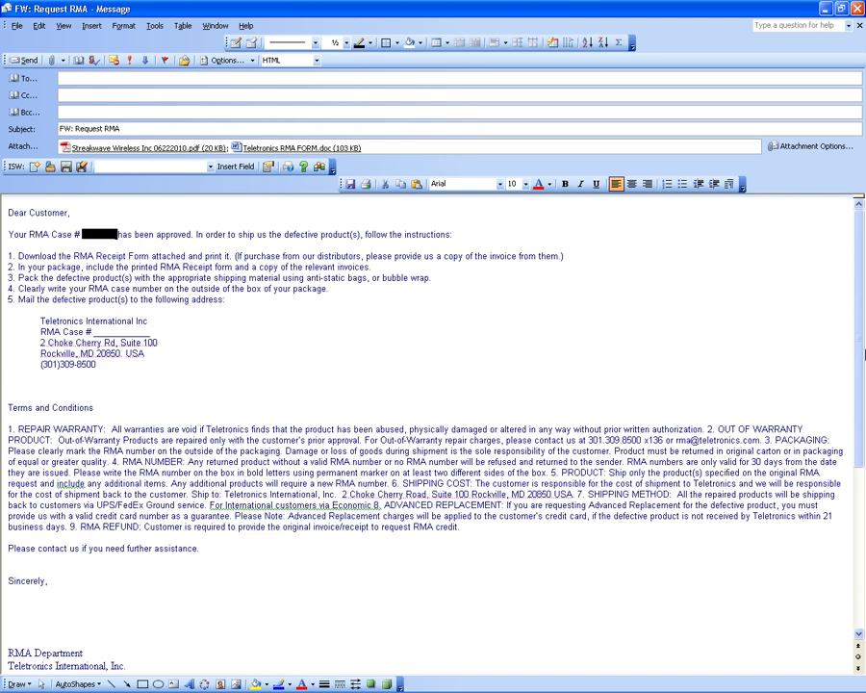
pyautogui.write('10331')
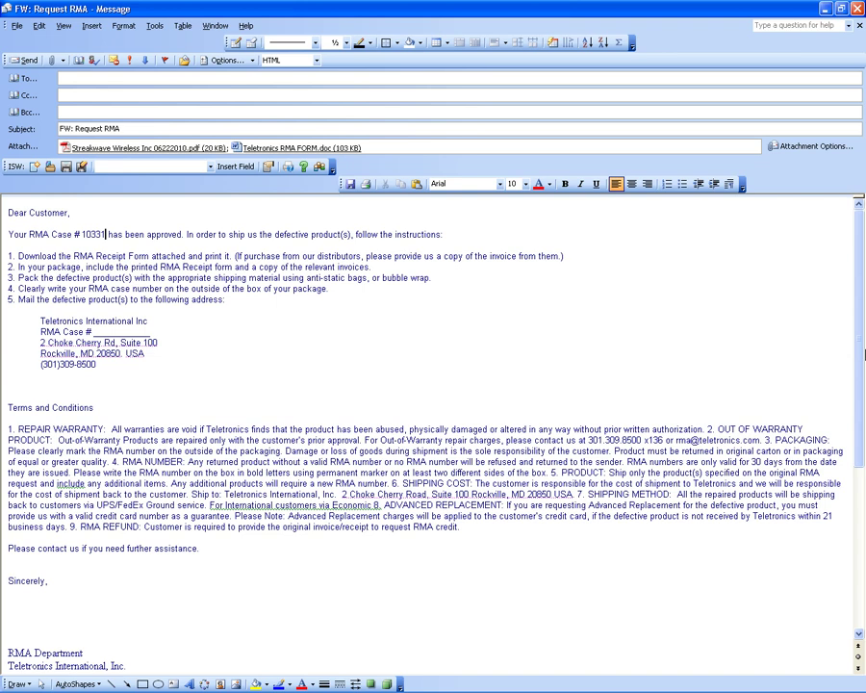
pyautogui.hotkey('ctrl', 'shift', 'Left')
pyautogui.hotkey('ctrl', 'c')
pyautogui.doubleClick(122, 333)
pyautogui.hotkey('ctrl', 'v')
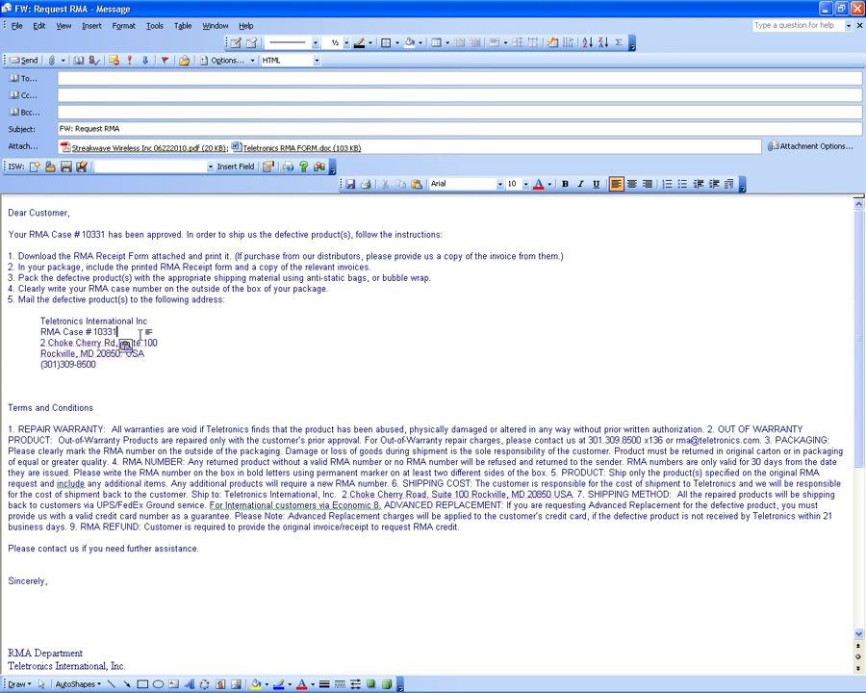
# Wrap the subject as 'RMA # 10331: Approved (FW: Request RMA)'.
pyautogui.click(165, 129)
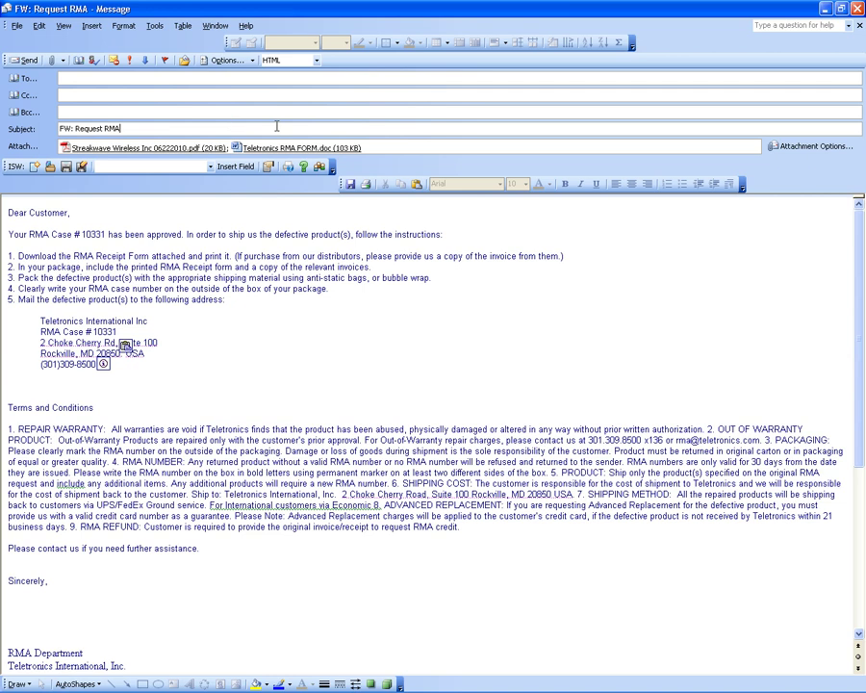
pyautogui.press('Home')
pyautogui.write('RMA # ')
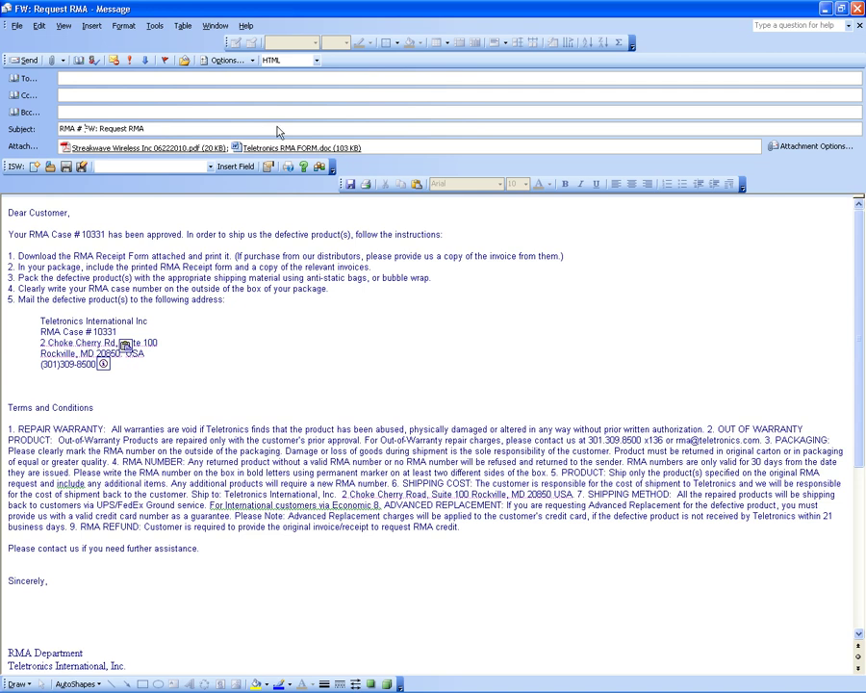
pyautogui.write('10331')
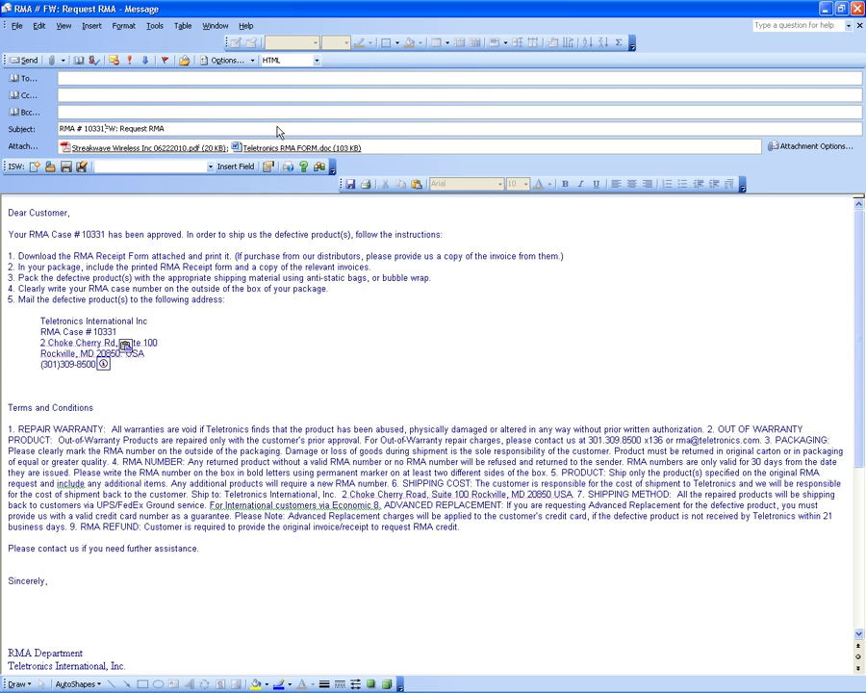
pyautogui.write(': Approved')
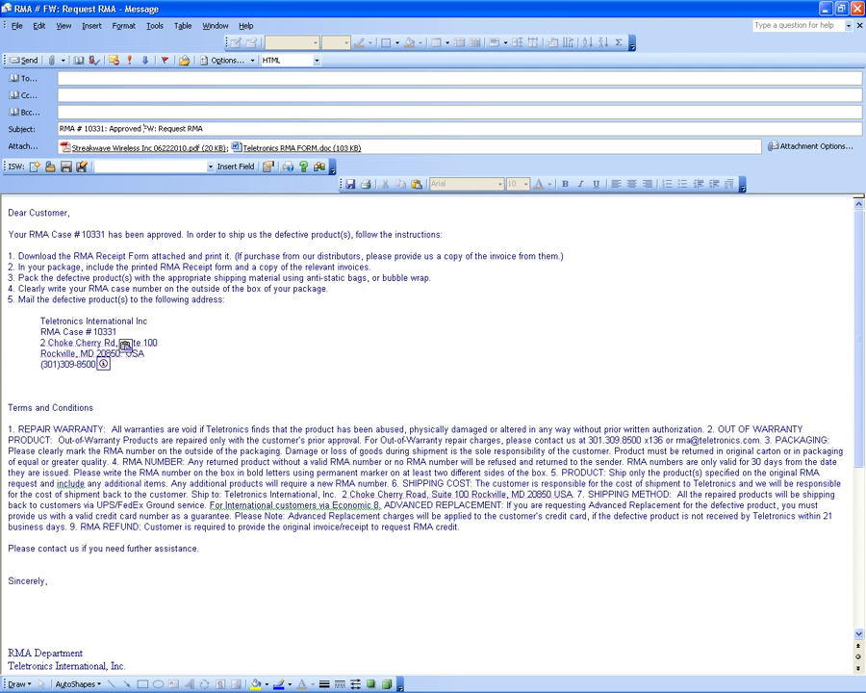
pyautogui.write('(')
pyautogui.press('End')
pyautogui.write(')')
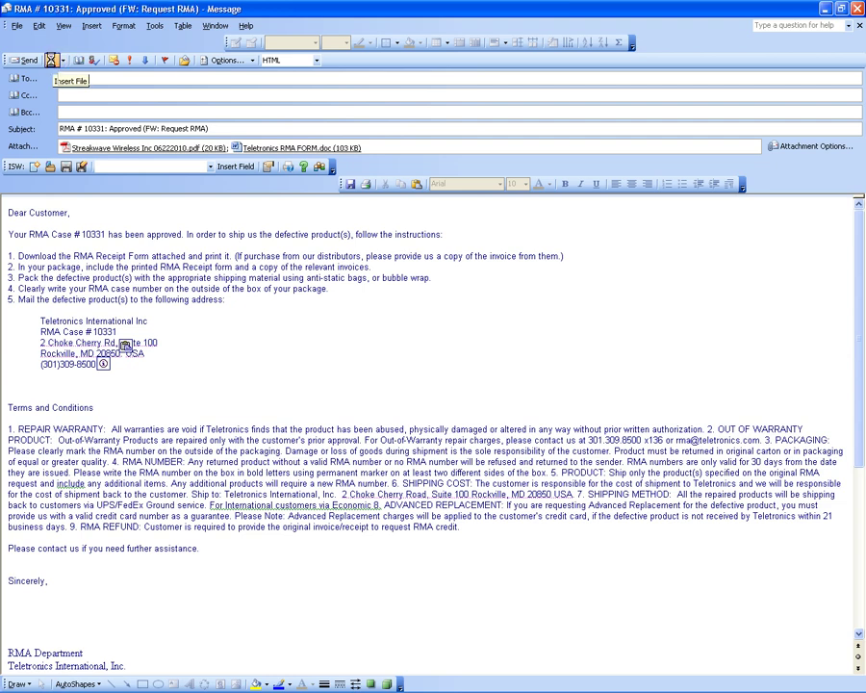
# Attach Five Star Computer Services 10331.doc alongside the invoice PDF and RMA form.
pyautogui.click(53, 62)
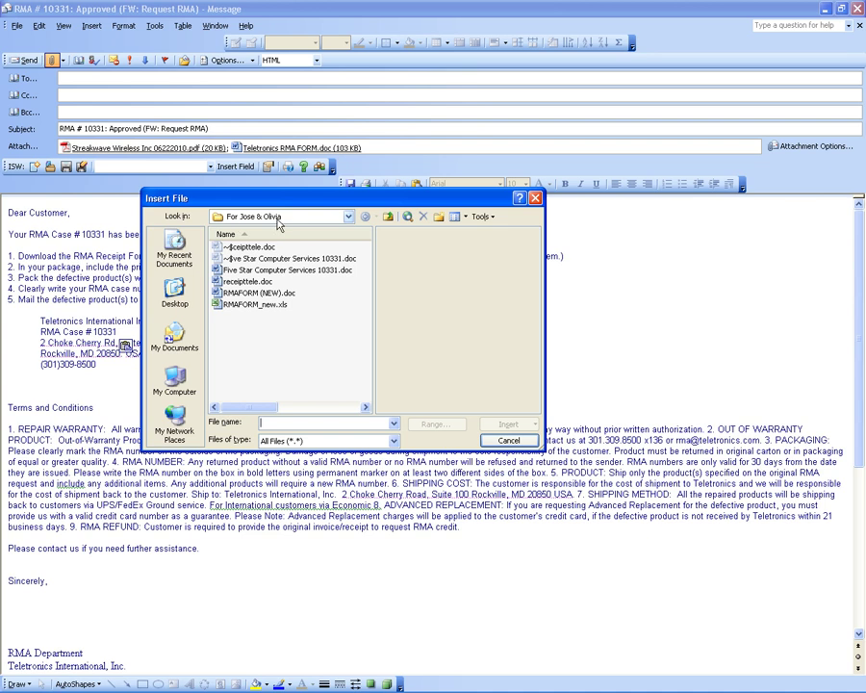
pyautogui.click(271, 272)
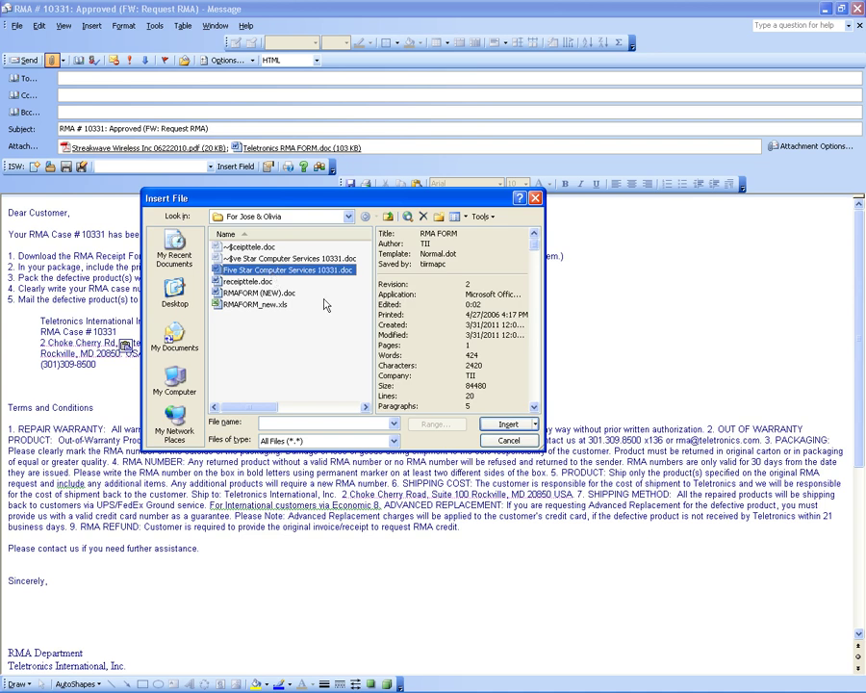
pyautogui.click(508, 426)
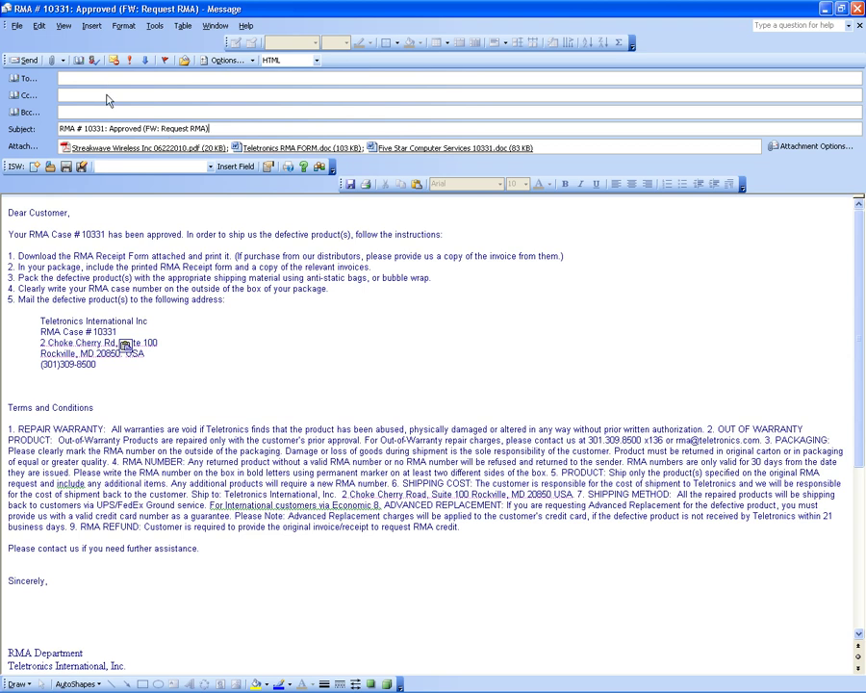
pyautogui.hotkey('alt', 'Tab')
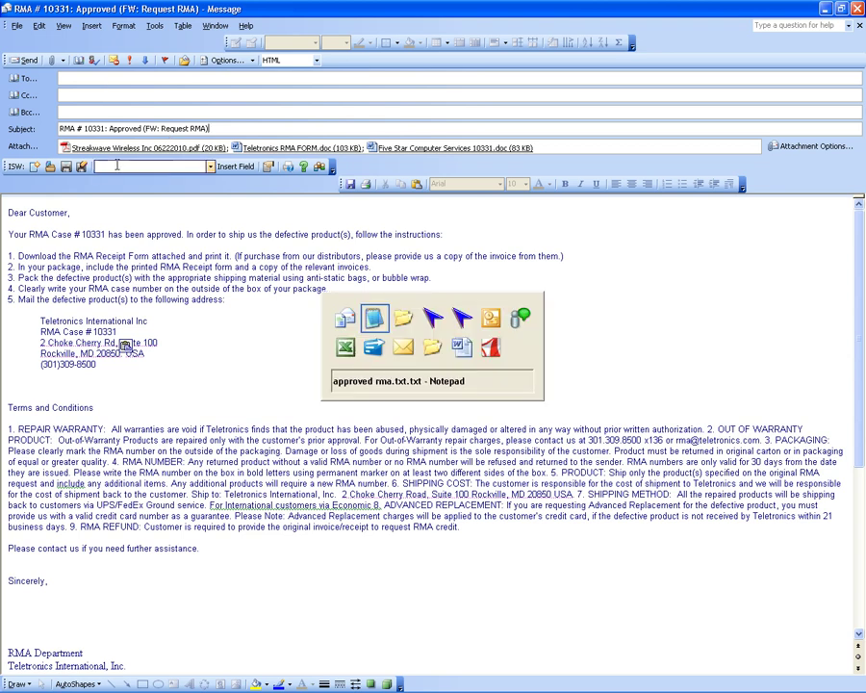
pyautogui.hotkey('alt', 'shift', 'Tab')
pyautogui.hotkey('alt', 'shift', 'Tab')
pyautogui.hotkey('alt', 'shift', 'Tab')
pyautogui.hotkey('alt', 'shift', 'Tab')
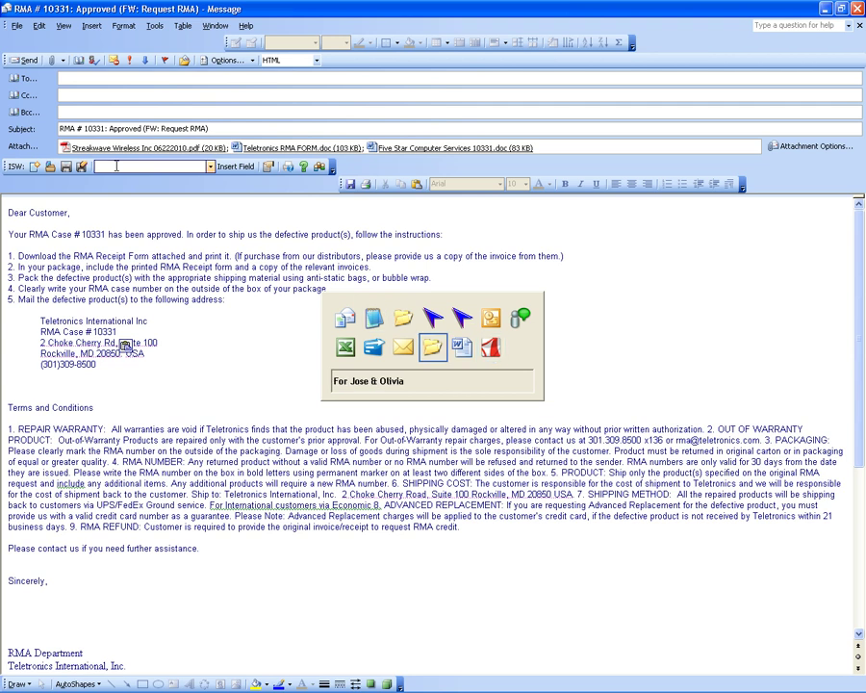
pyautogui.hotkey('alt', 'shift', 'Tab')
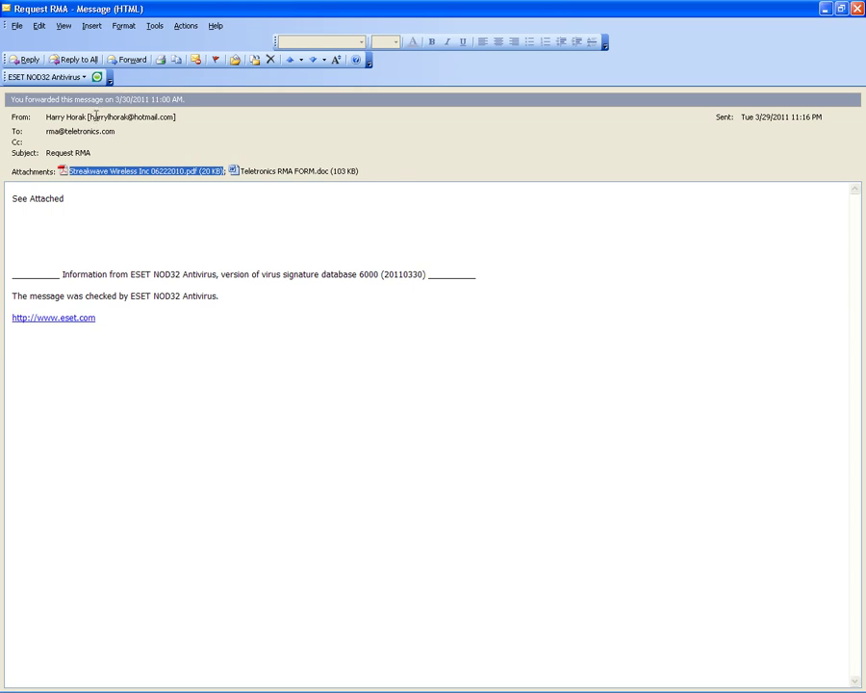
pyautogui.click(95, 116)
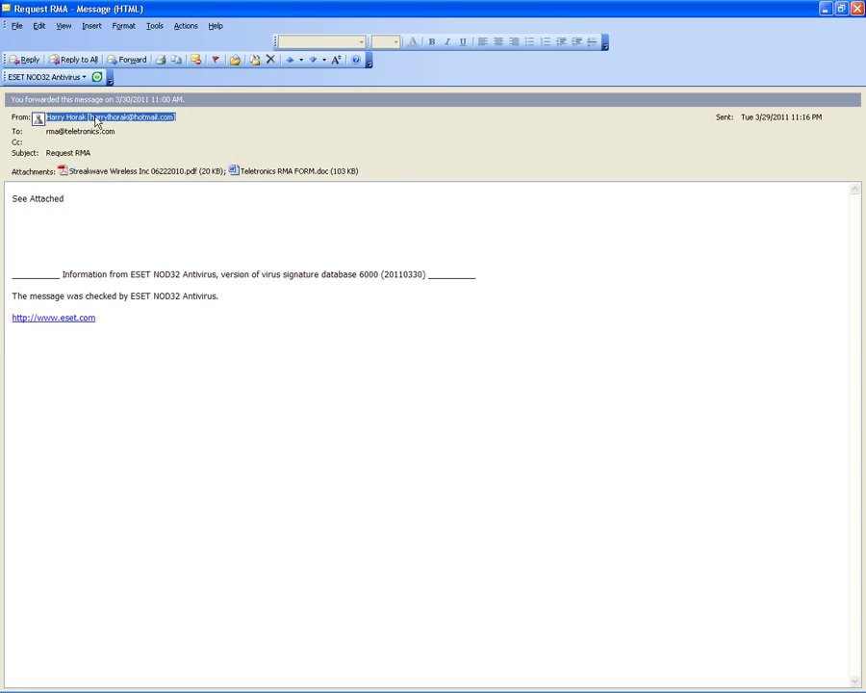
pyautogui.doubleClick(95, 116)
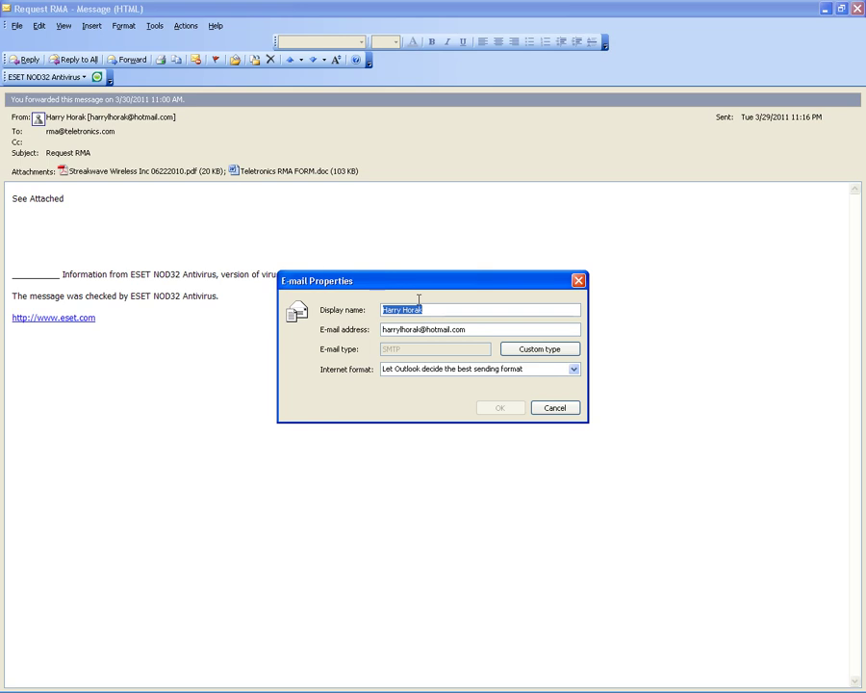
pyautogui.moveTo(479, 329); pyautogui.dragTo(352, 335)
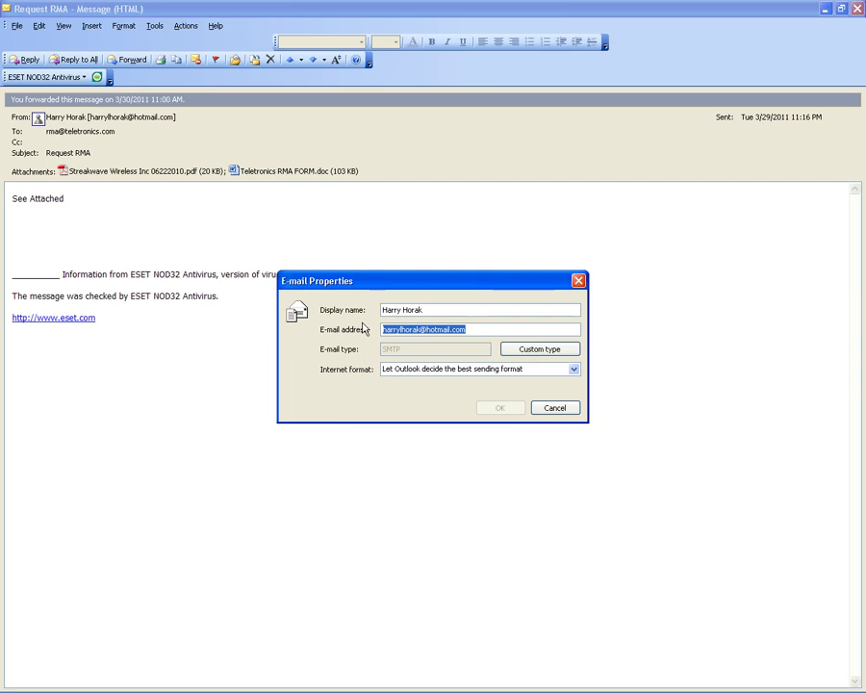
pyautogui.click(556, 410)
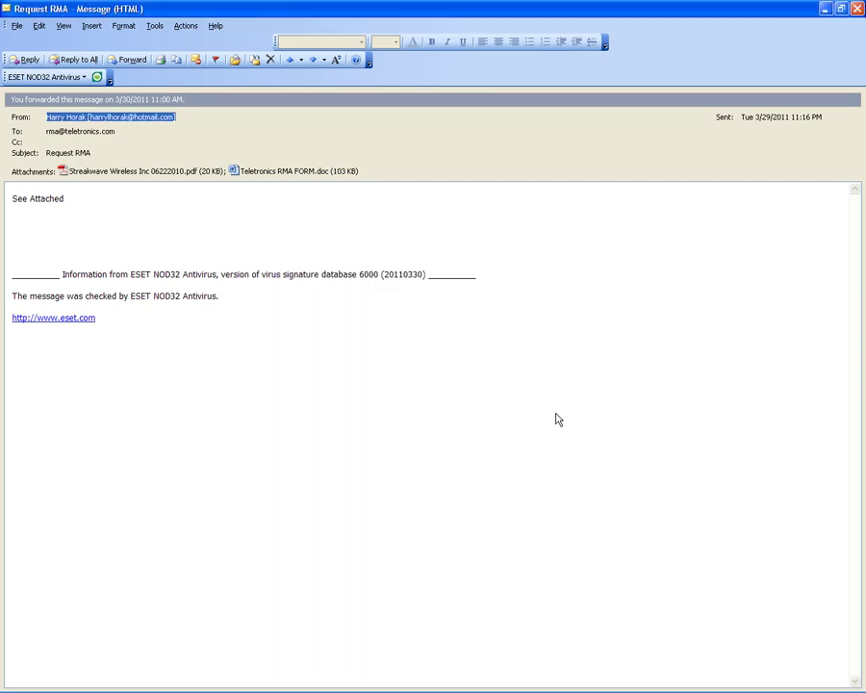
pyautogui.hotkey('ctrl', 'shift', 'r')
pyautogui.press('Return')
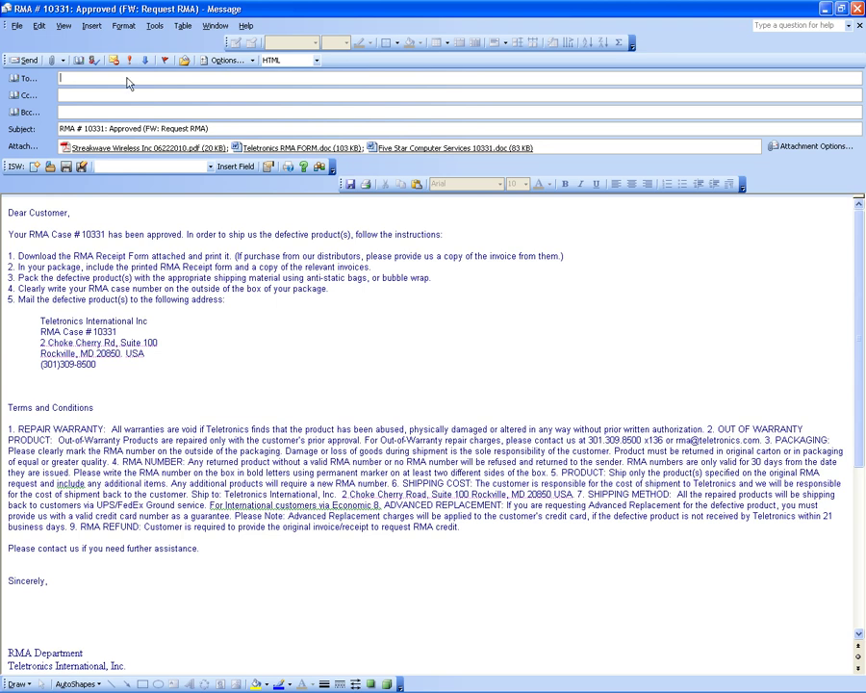
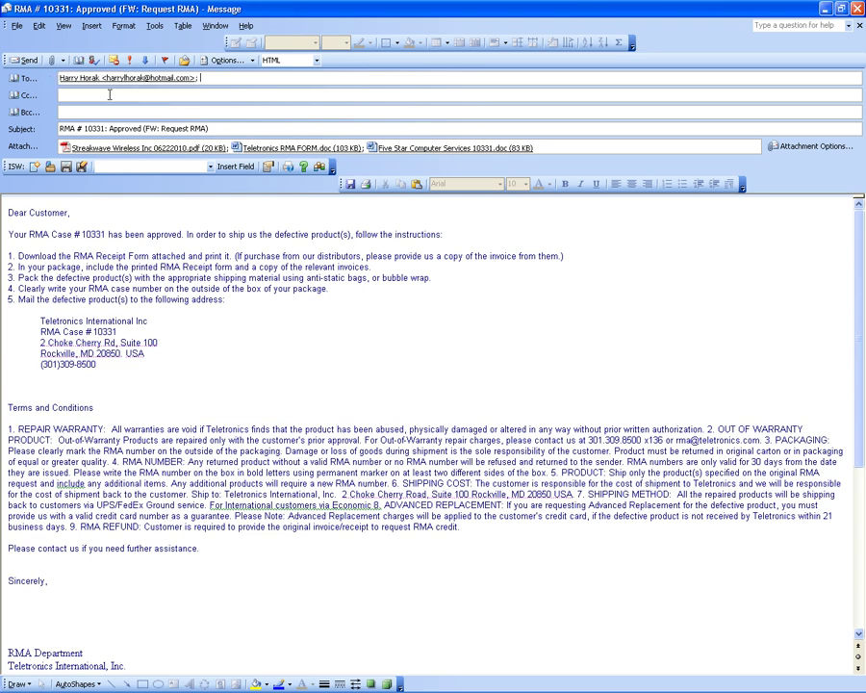
# Enter the customer's e-mail address in To and add a Teletronics colleague on Cc.
pyautogui.click(110, 93)
pyautogui.write('win')
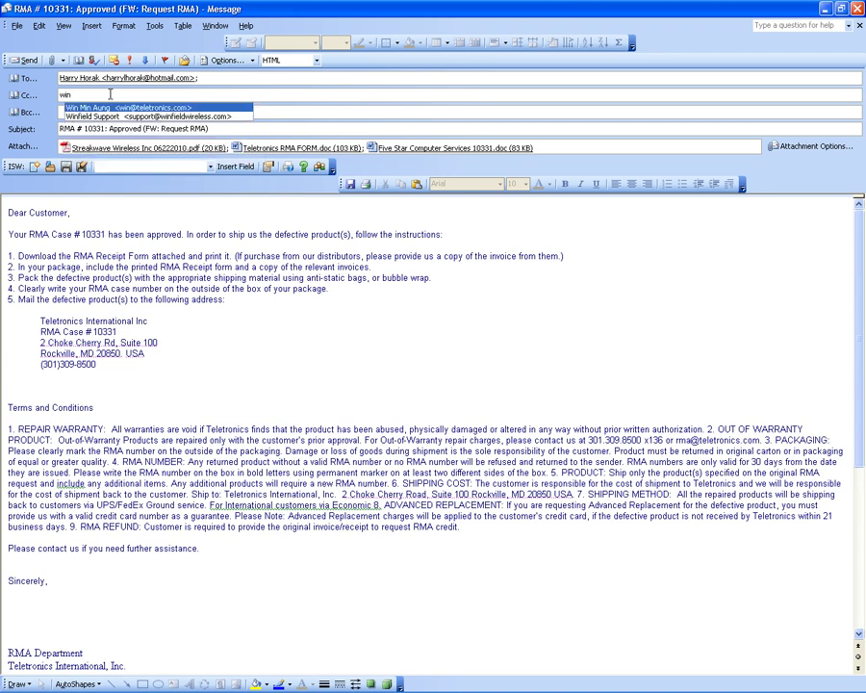
pyautogui.press('Return')
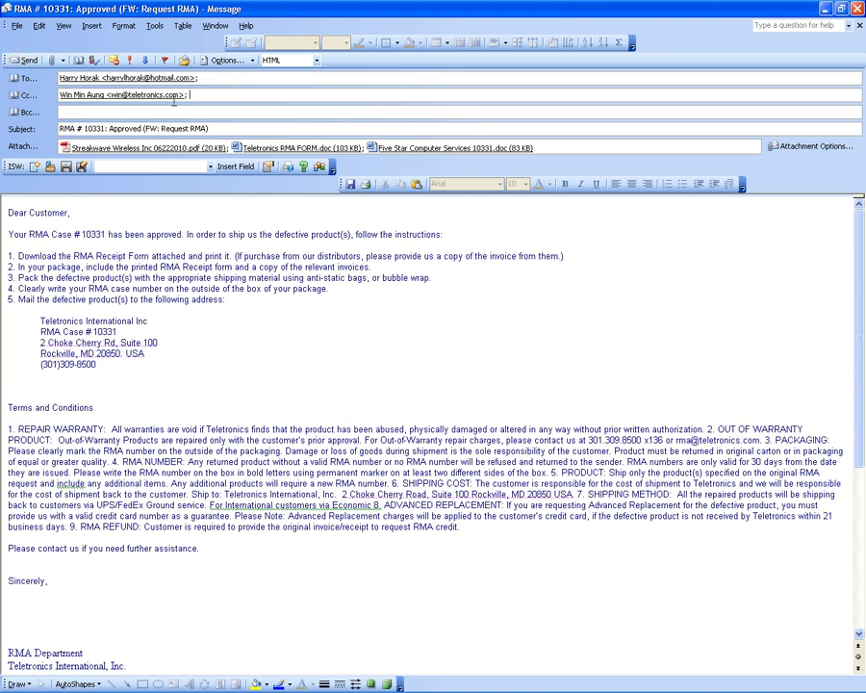
pyautogui.click(196, 96)
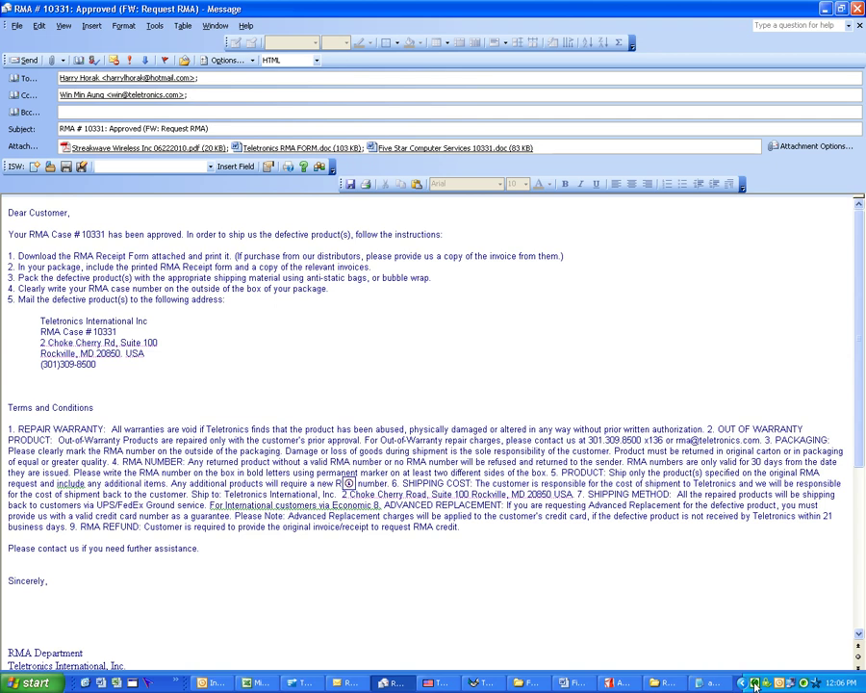
pyautogui.rightClick(755, 684)
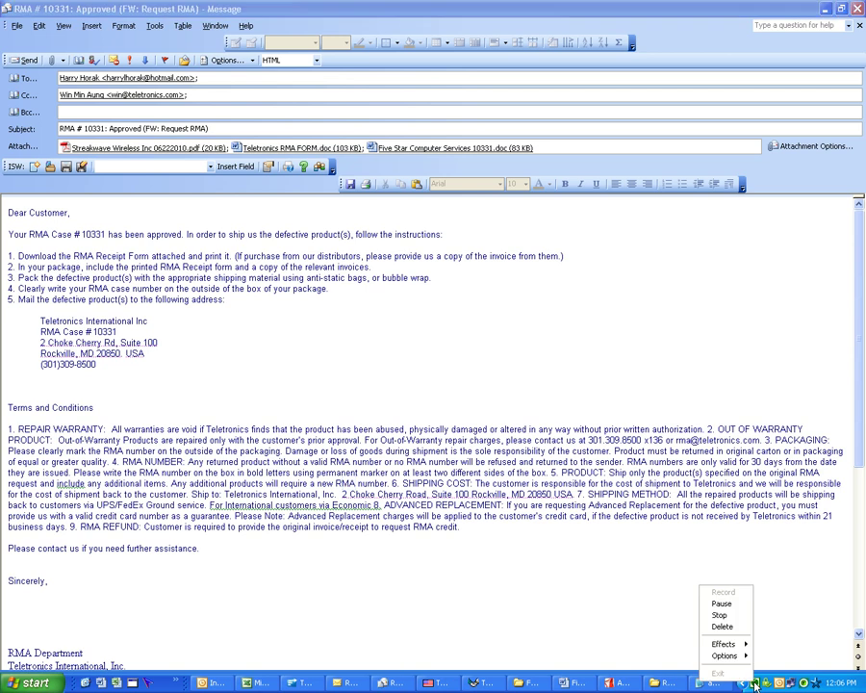